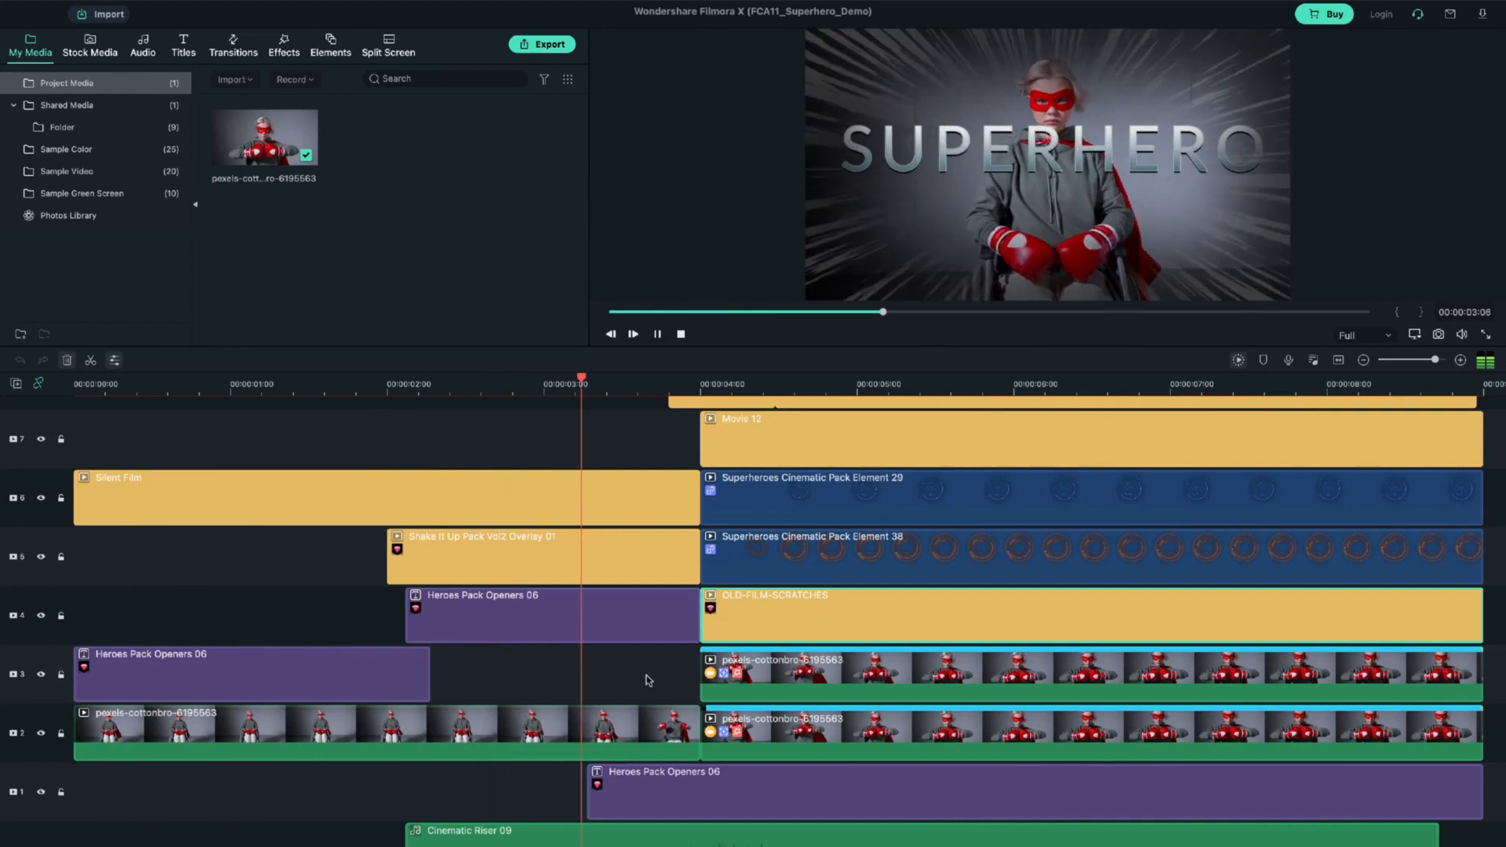
{"action": "scroll", "coordinate": [915, 649], "scroll_direction": "up", "scroll_amount": 1}
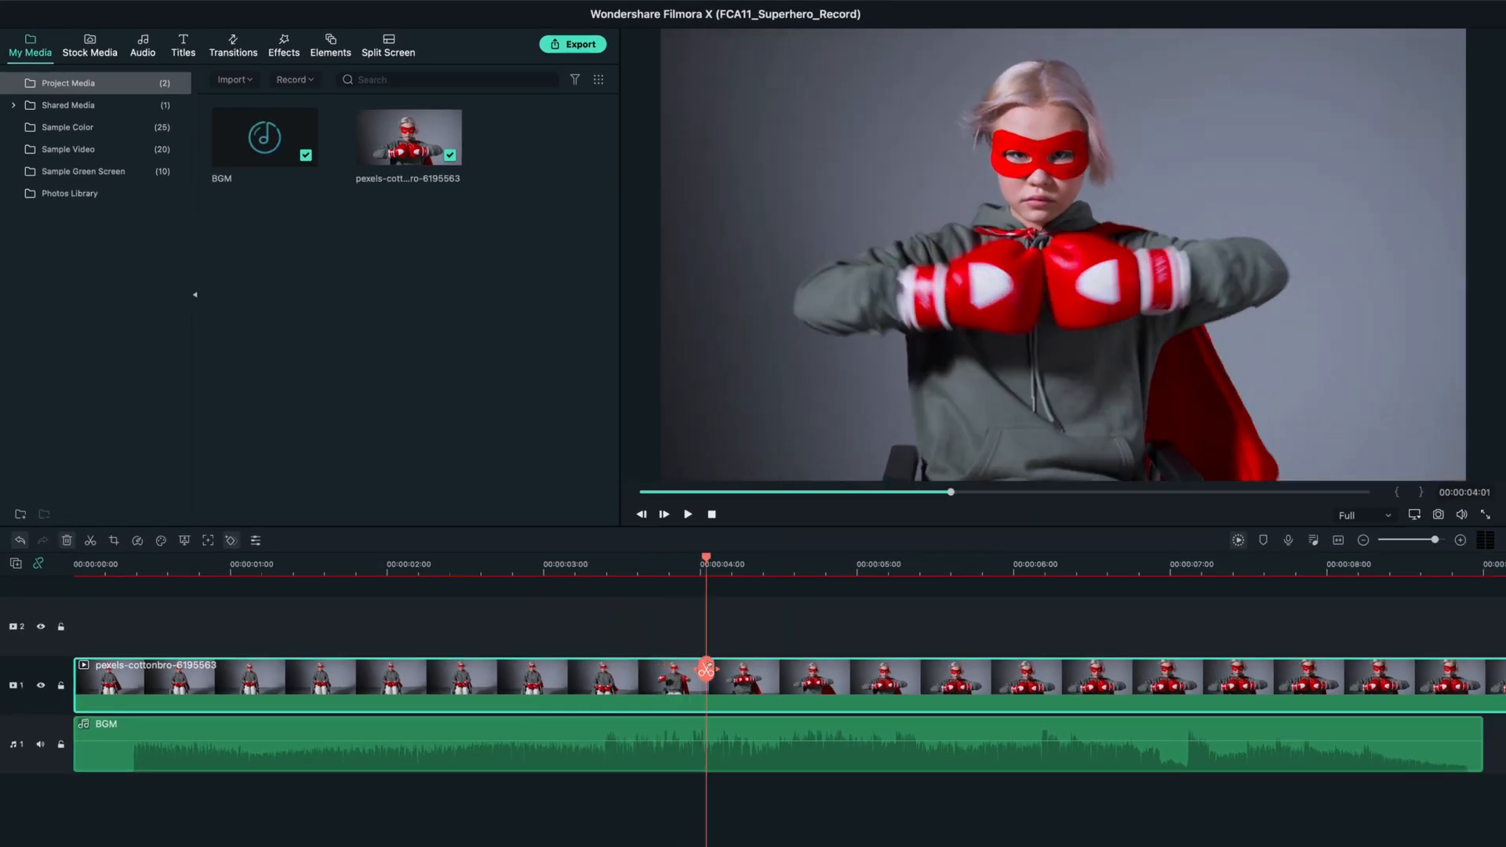
Split the boxer video clip at 00:00:04:00 and move its second part up to track 2.
{"action": "left_click_drag", "start_coordinate": [706, 668], "coordinate": [696, 667]}
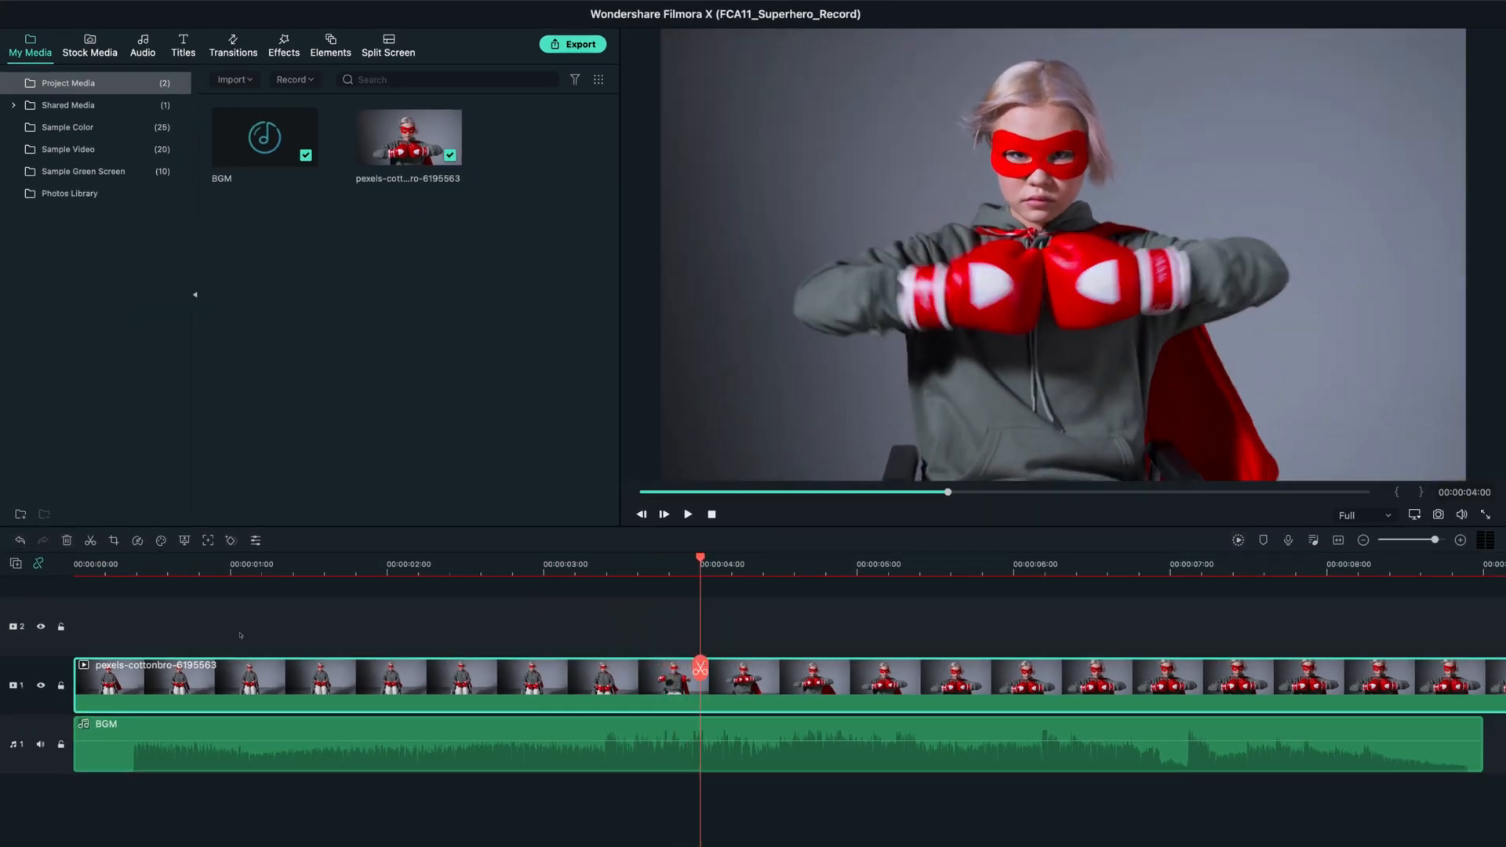
{"action": "left_click", "coordinate": [700, 667]}
{"action": "left_click_drag", "start_coordinate": [702, 666], "coordinate": [563, 666]}
{"action": "left_click", "coordinate": [739, 632]}
{"action": "left_click", "coordinate": [807, 634]}
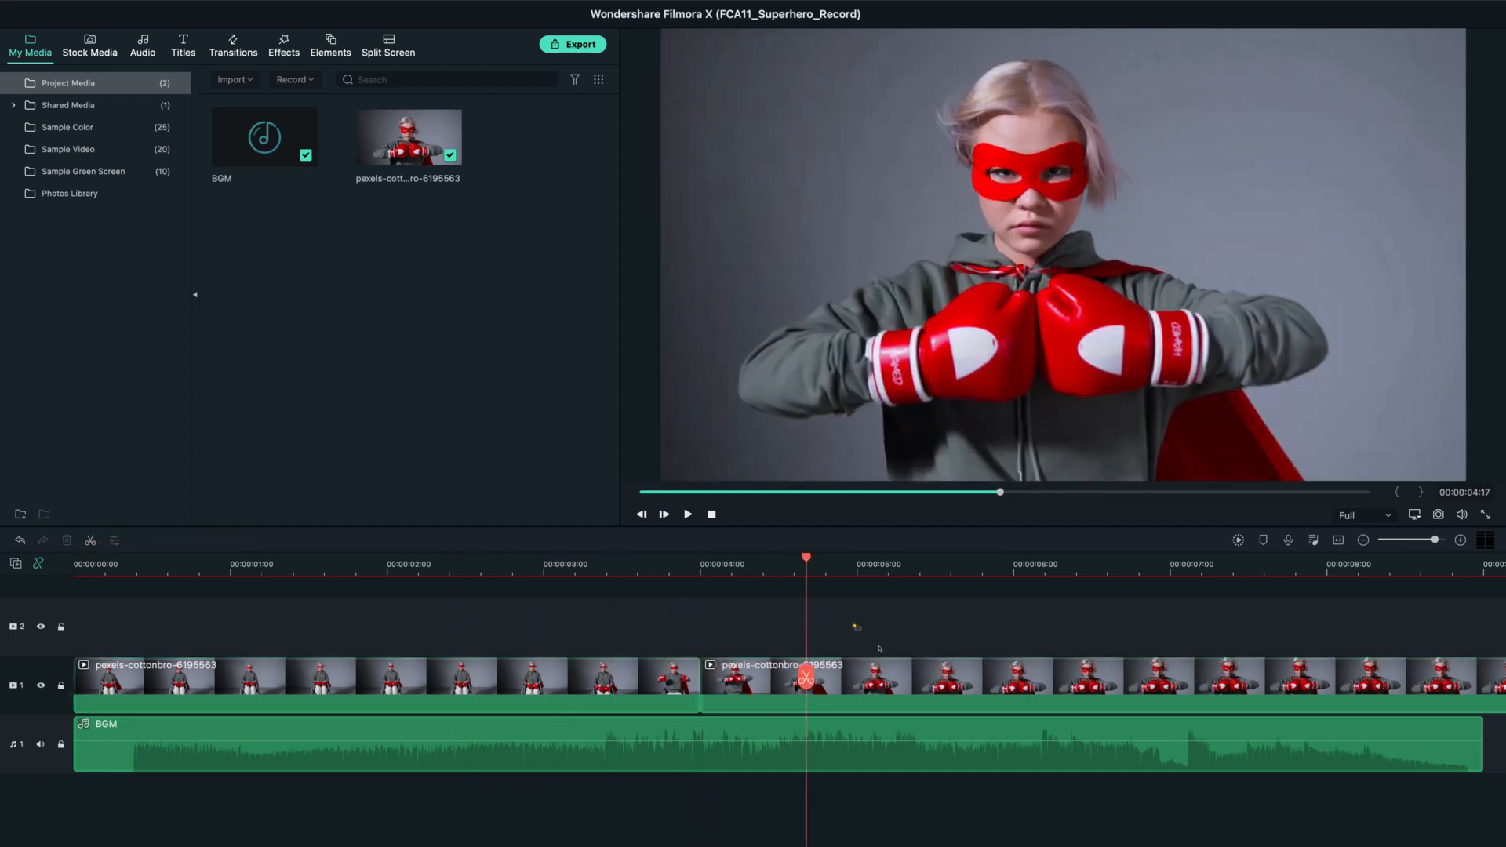
{"action": "left_click_drag", "start_coordinate": [871, 678], "coordinate": [877, 620]}
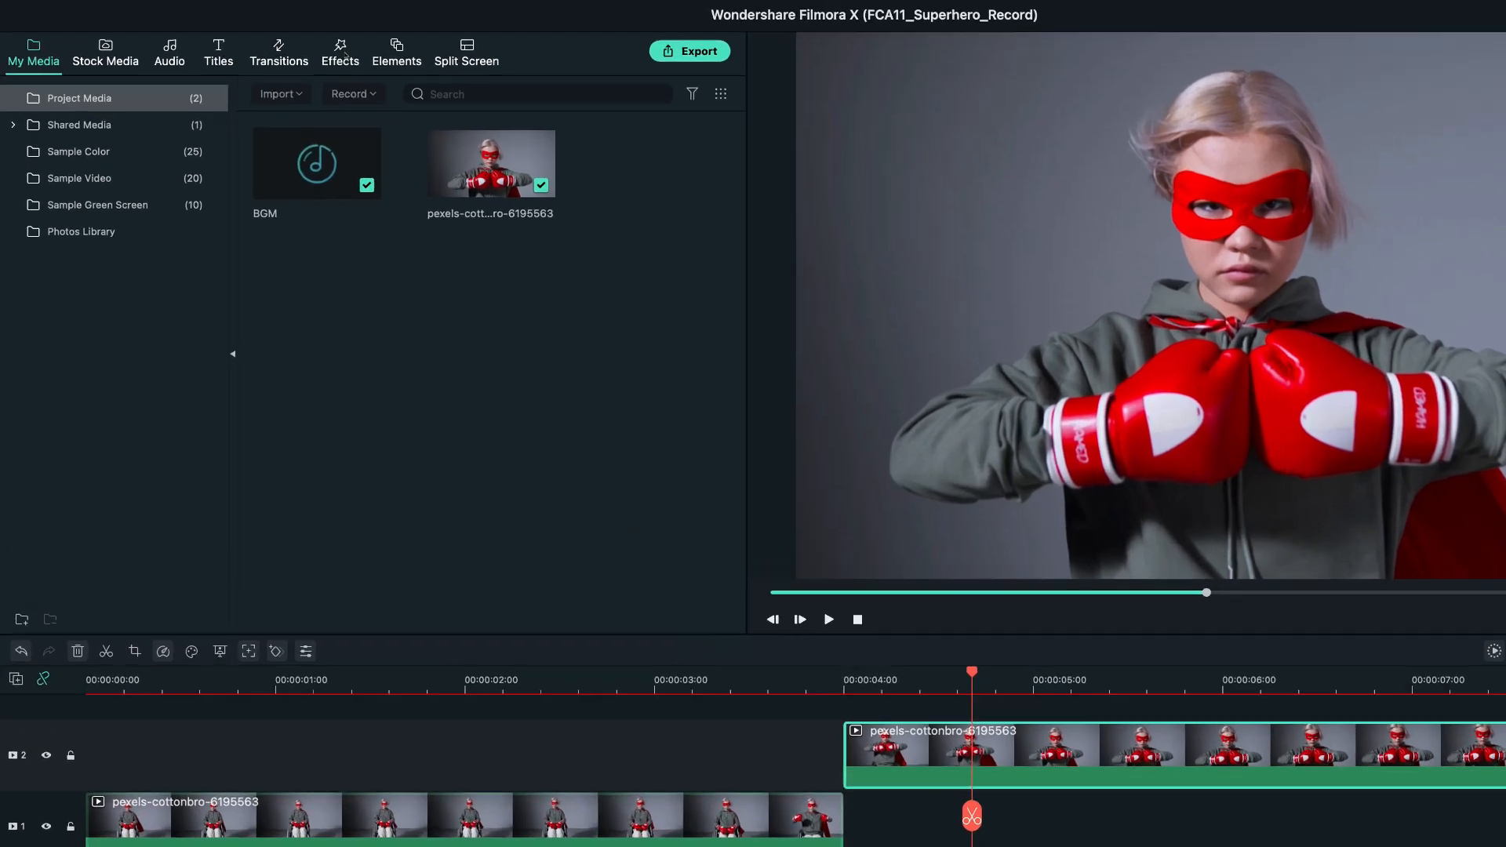
Apply the Human Segmentation effect to the track 2 clip with edge thickness 5.44 and edge feather 1.30.
{"action": "left_click", "coordinate": [284, 45]}
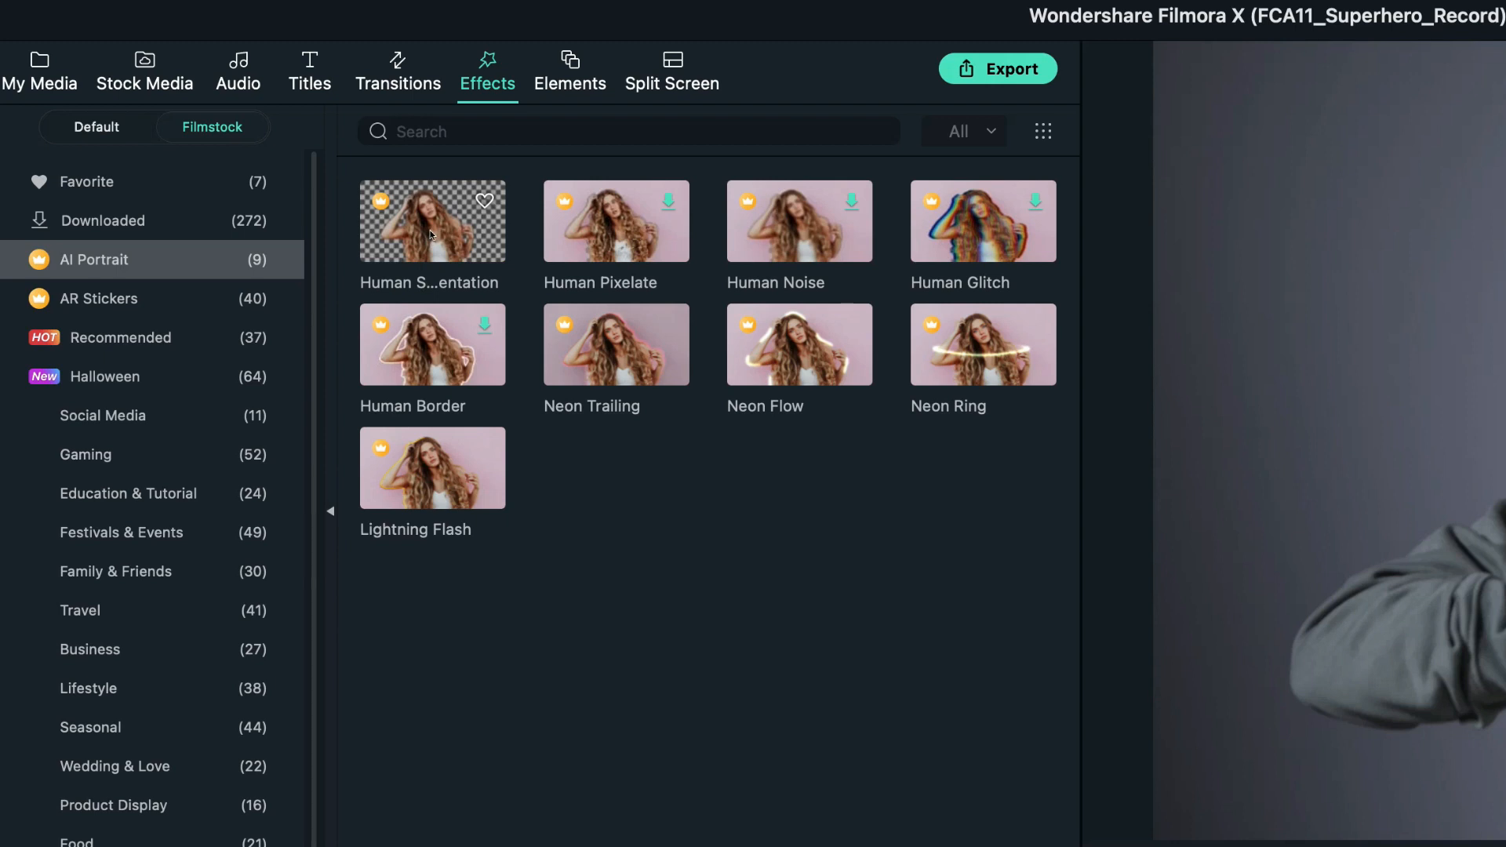
{"action": "left_click_drag", "start_coordinate": [430, 235], "coordinate": [751, 625]}
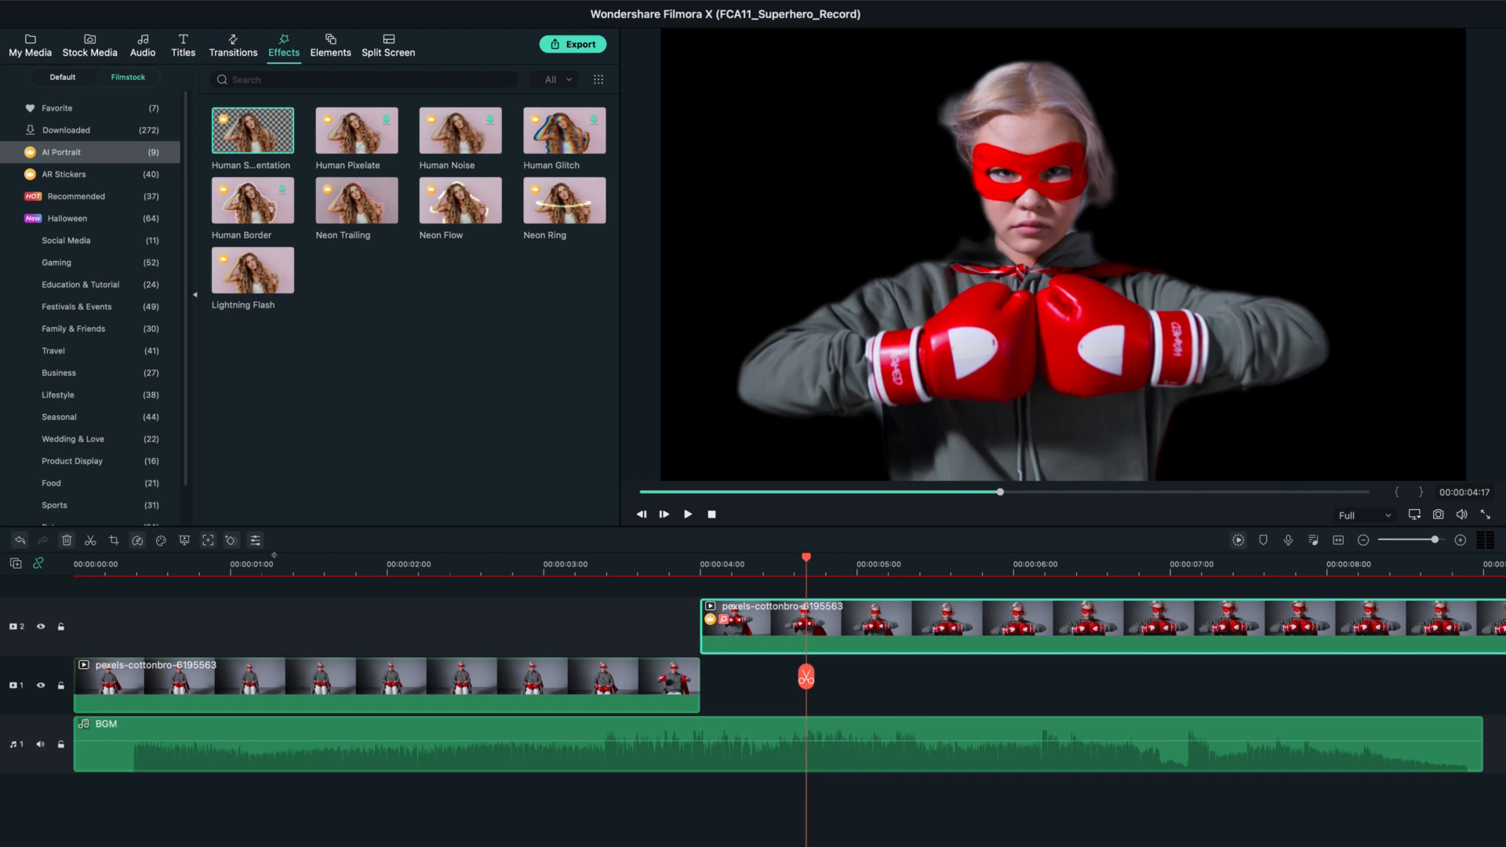
{"action": "left_click", "coordinate": [255, 539]}
{"action": "scroll", "coordinate": [291, 435], "scroll_direction": "down", "scroll_amount": 10}
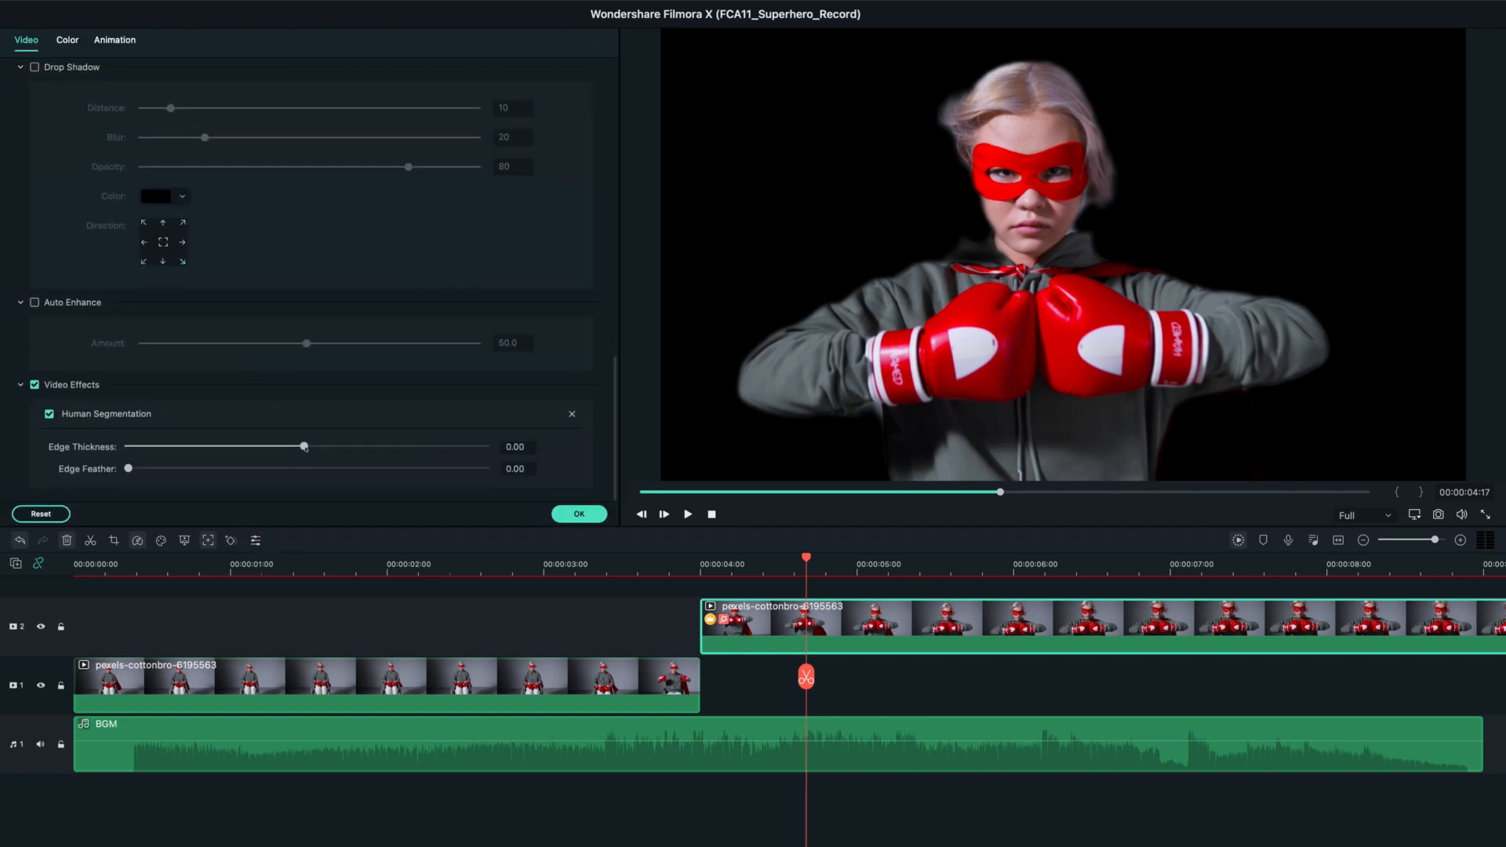
{"action": "left_click_drag", "start_coordinate": [304, 446], "coordinate": [314, 447]}
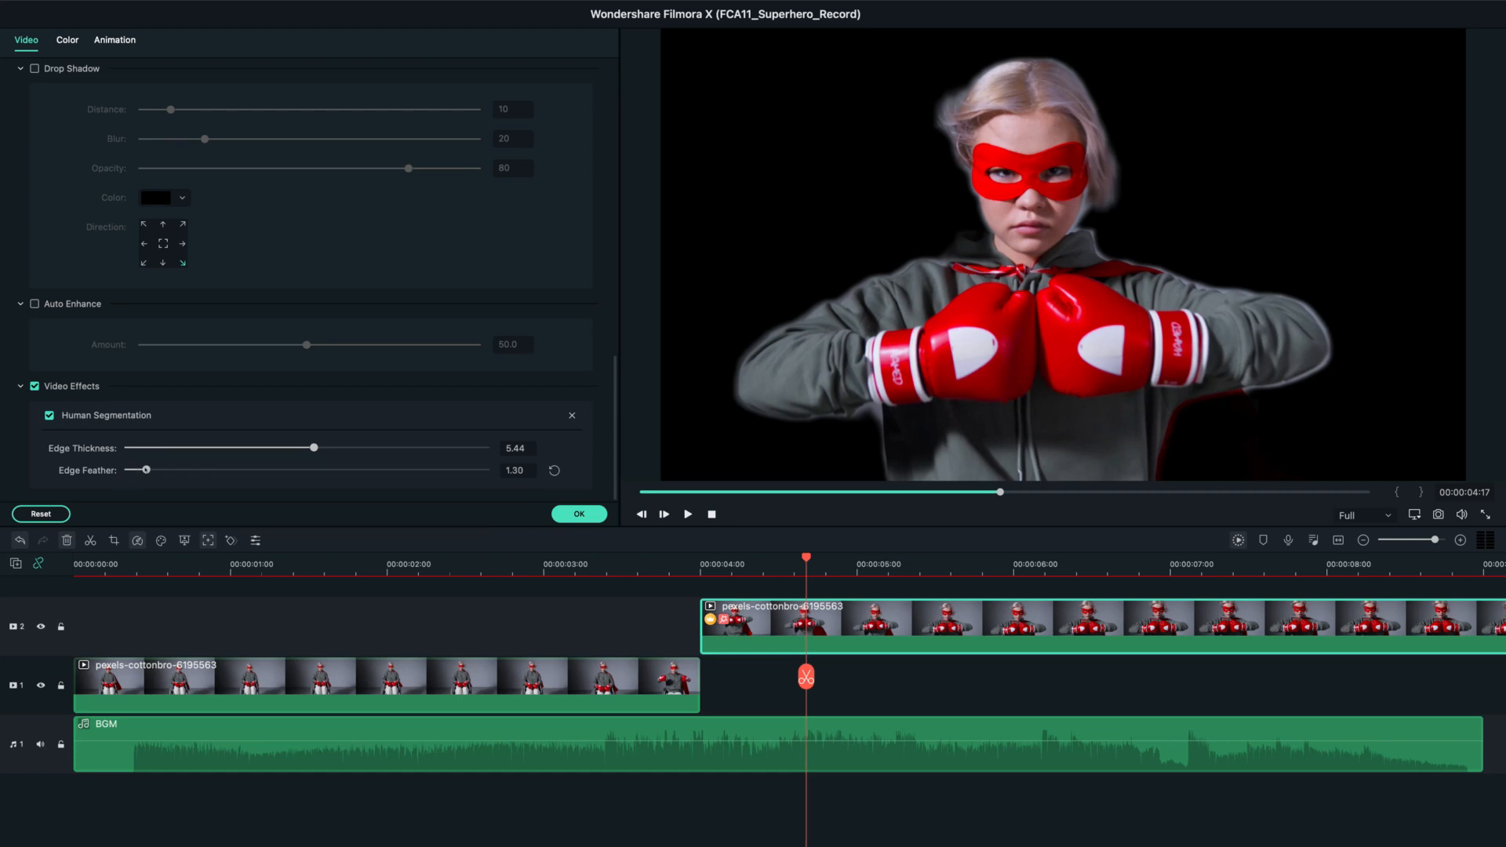
{"action": "left_click", "coordinate": [582, 515]}
Search the titles for "Heroes Pack" and place Heroes Pack Openers 06 on track 1 directly after the first clip.
{"action": "left_click", "coordinate": [857, 692]}
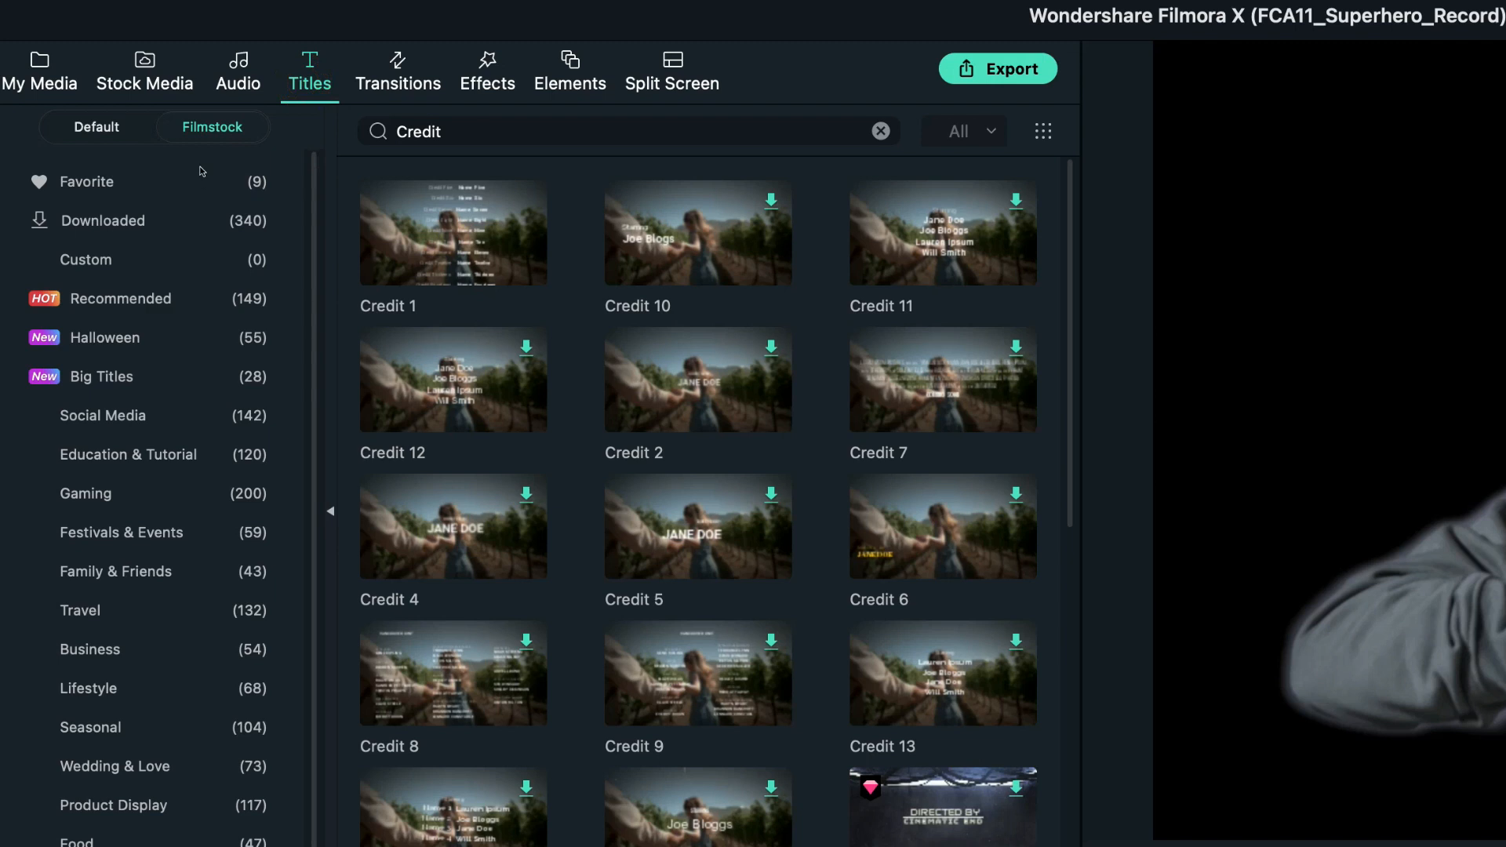
{"action": "left_click", "coordinate": [517, 134]}
{"action": "left_click", "coordinate": [881, 131]}
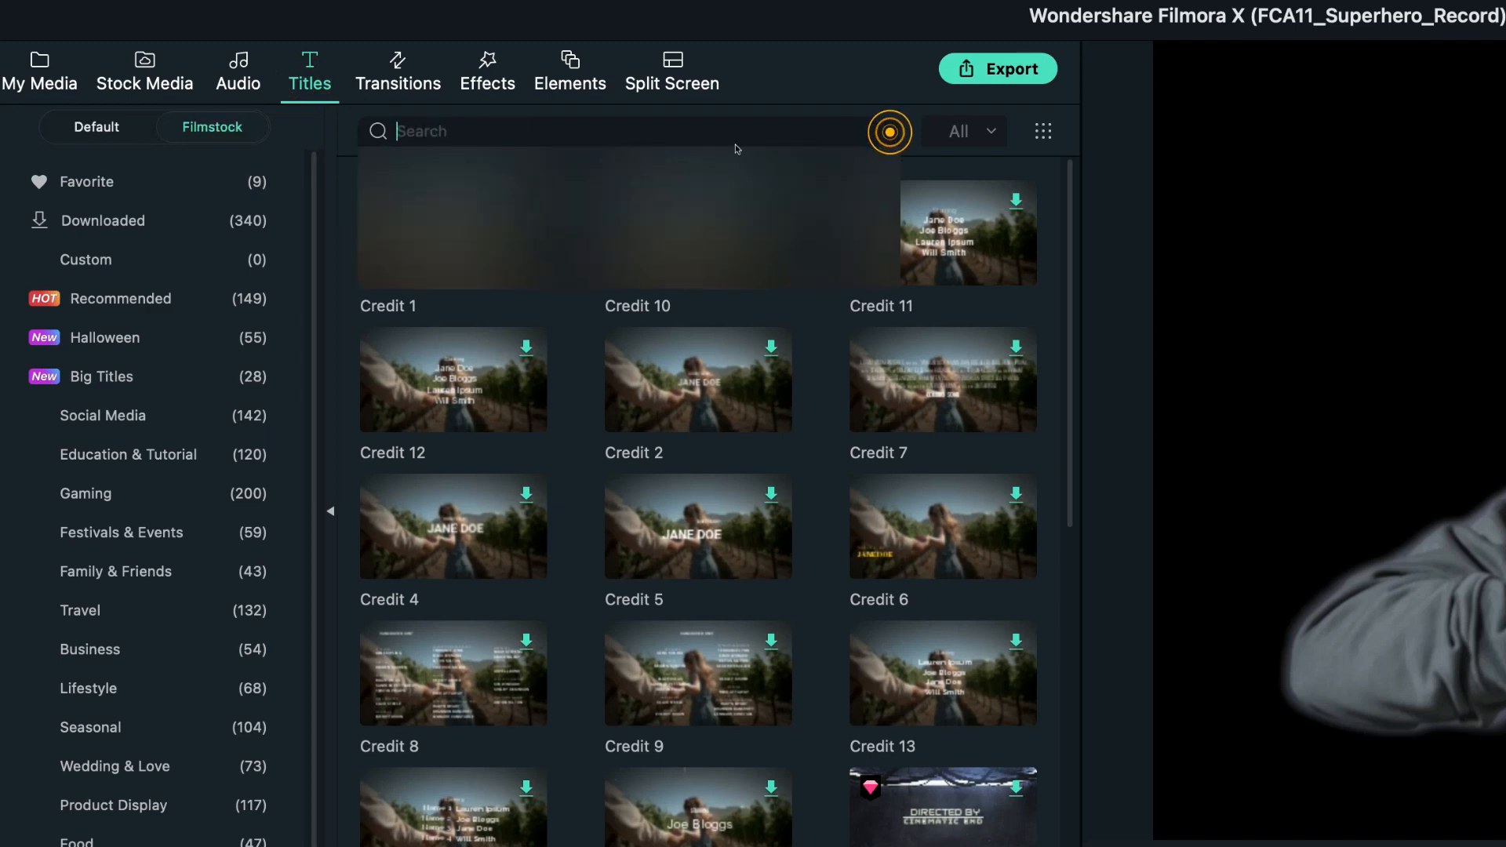
{"action": "type", "text": "Heroes Pack"}
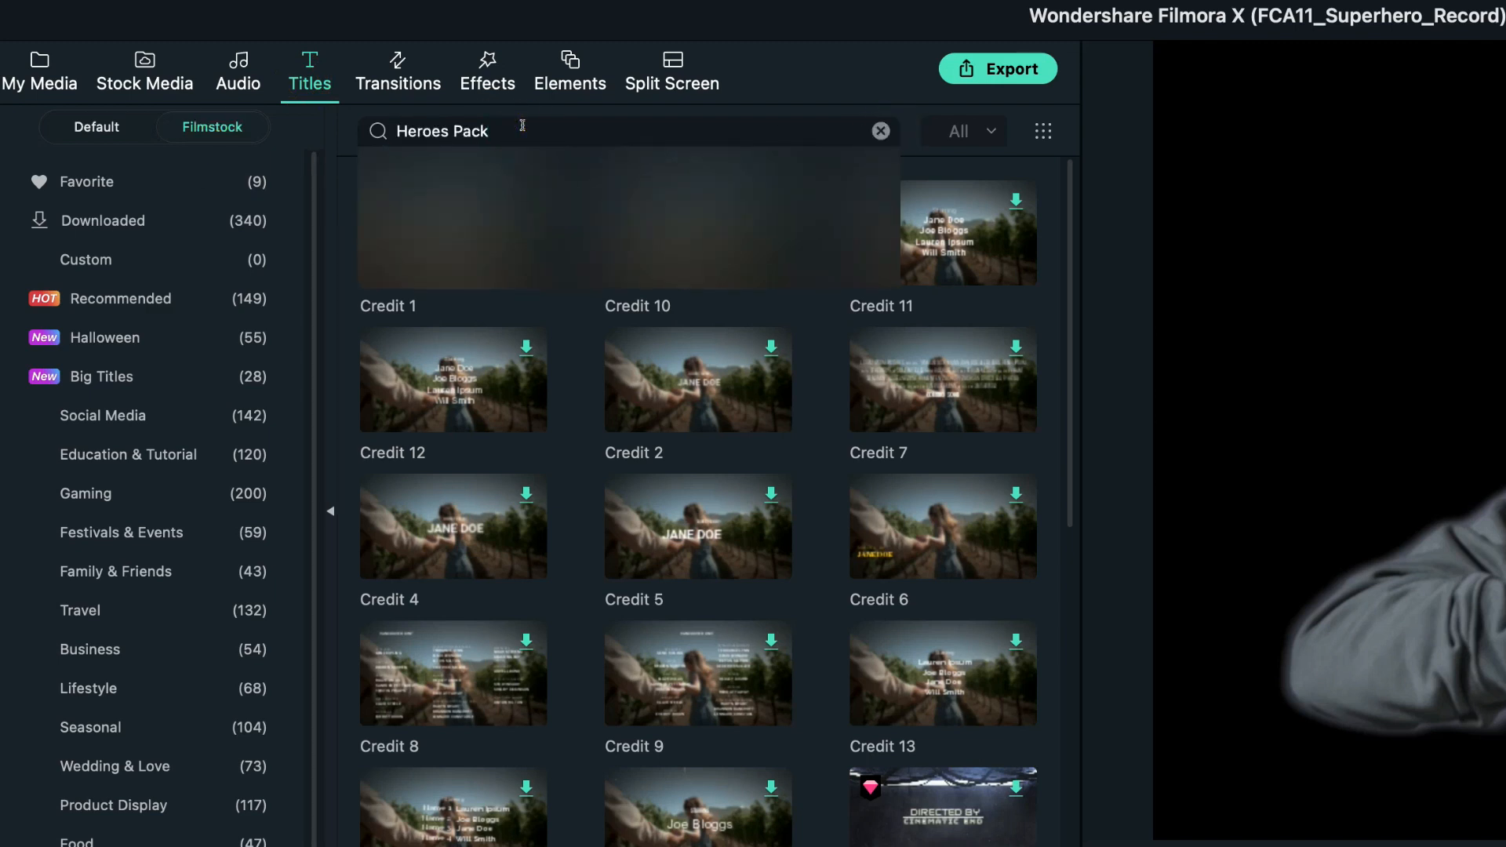
{"action": "key", "text": "Return"}
{"action": "left_click_drag", "start_coordinate": [942, 673], "coordinate": [720, 684]}
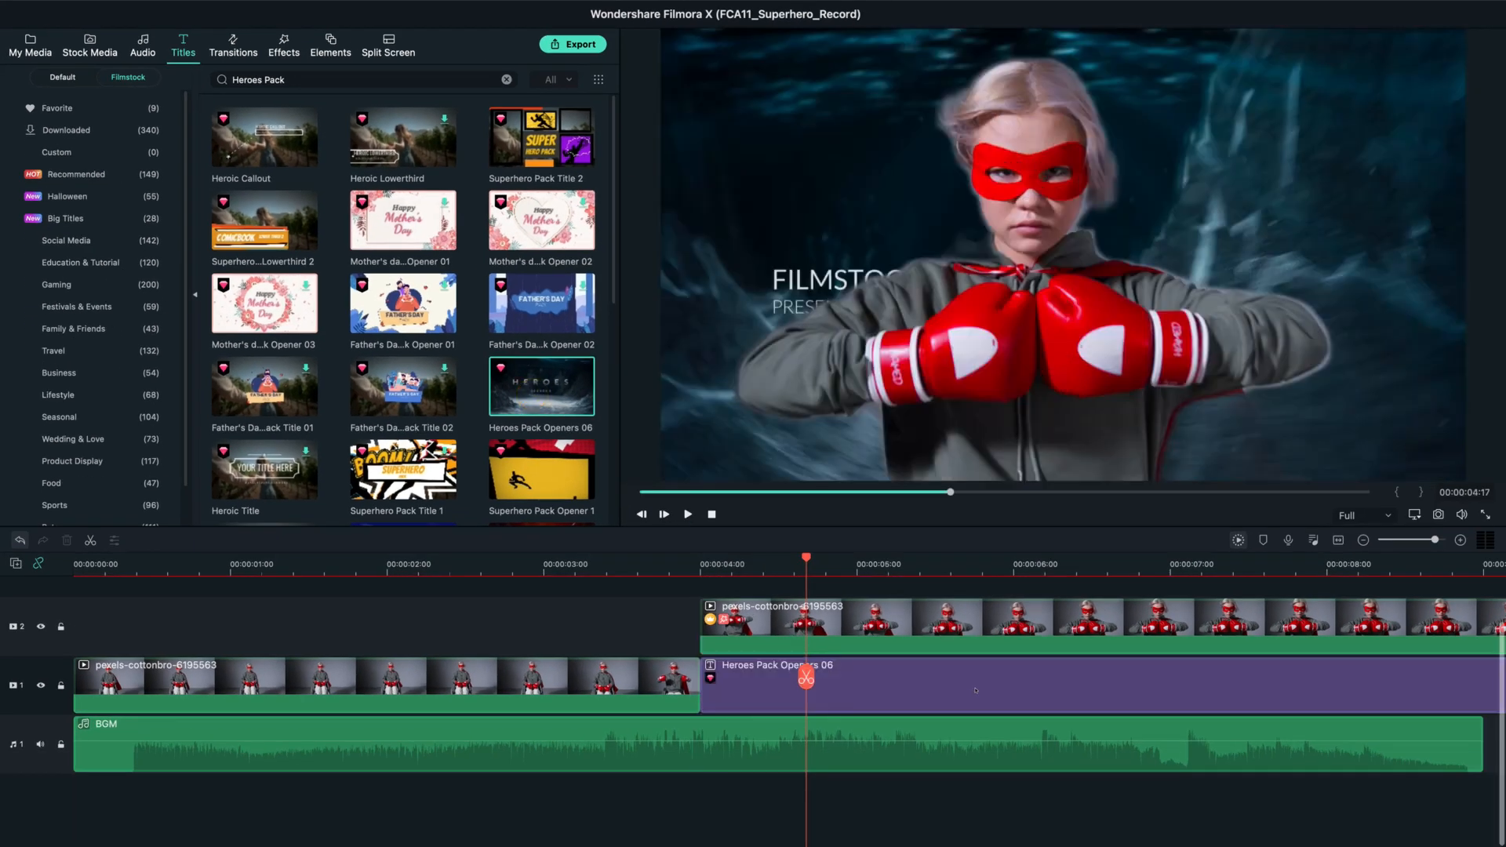
Delete the OPENERS and FILMSTOCKS PRESENTS text layers from the Heroes Pack Openers 06 title in the advanced title editor.
{"action": "double_click", "coordinate": [864, 687]}
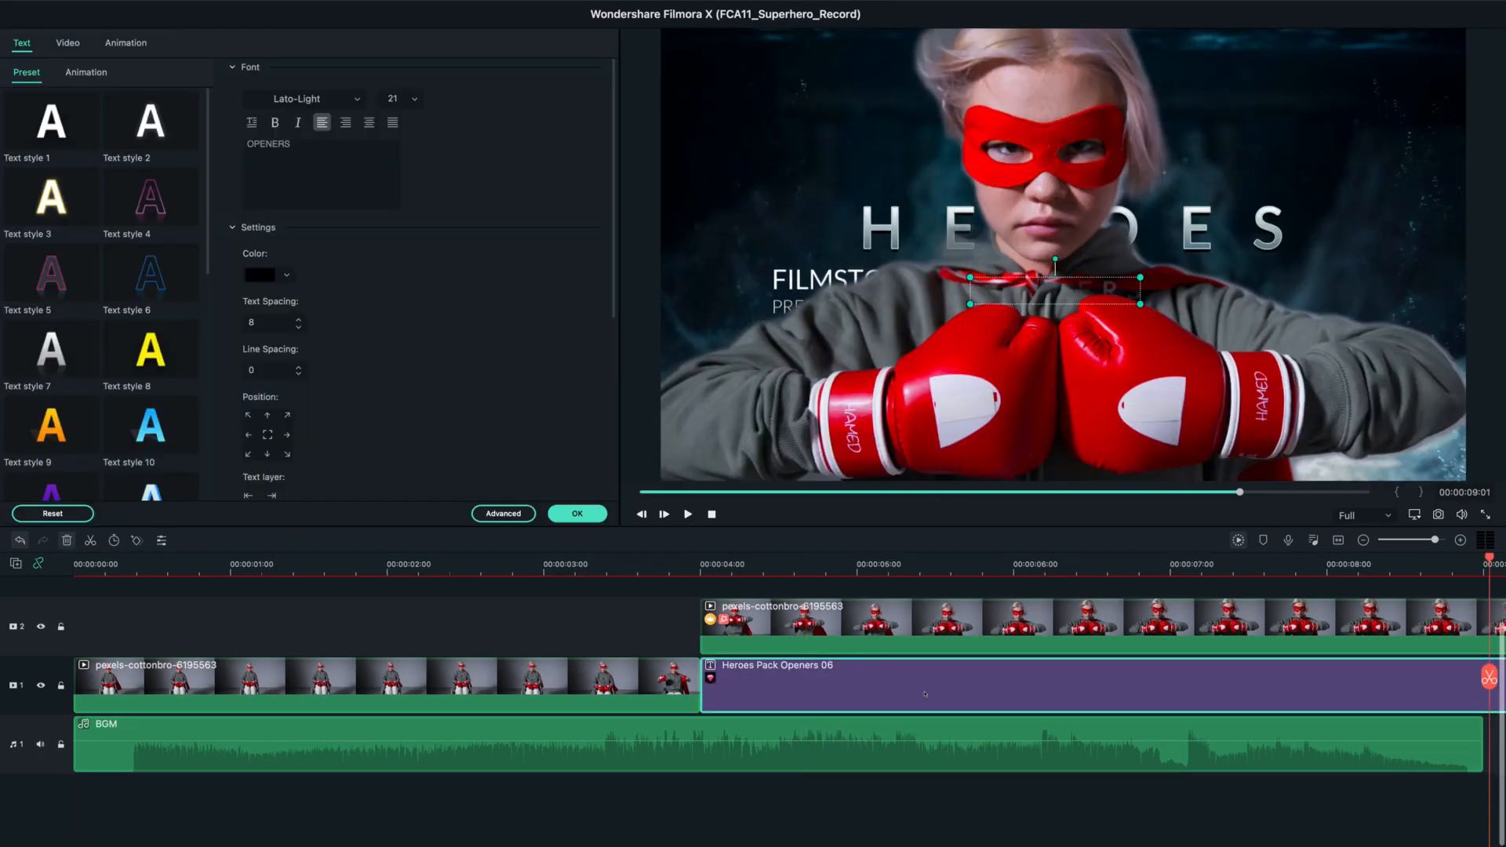
{"action": "left_click", "coordinate": [503, 513]}
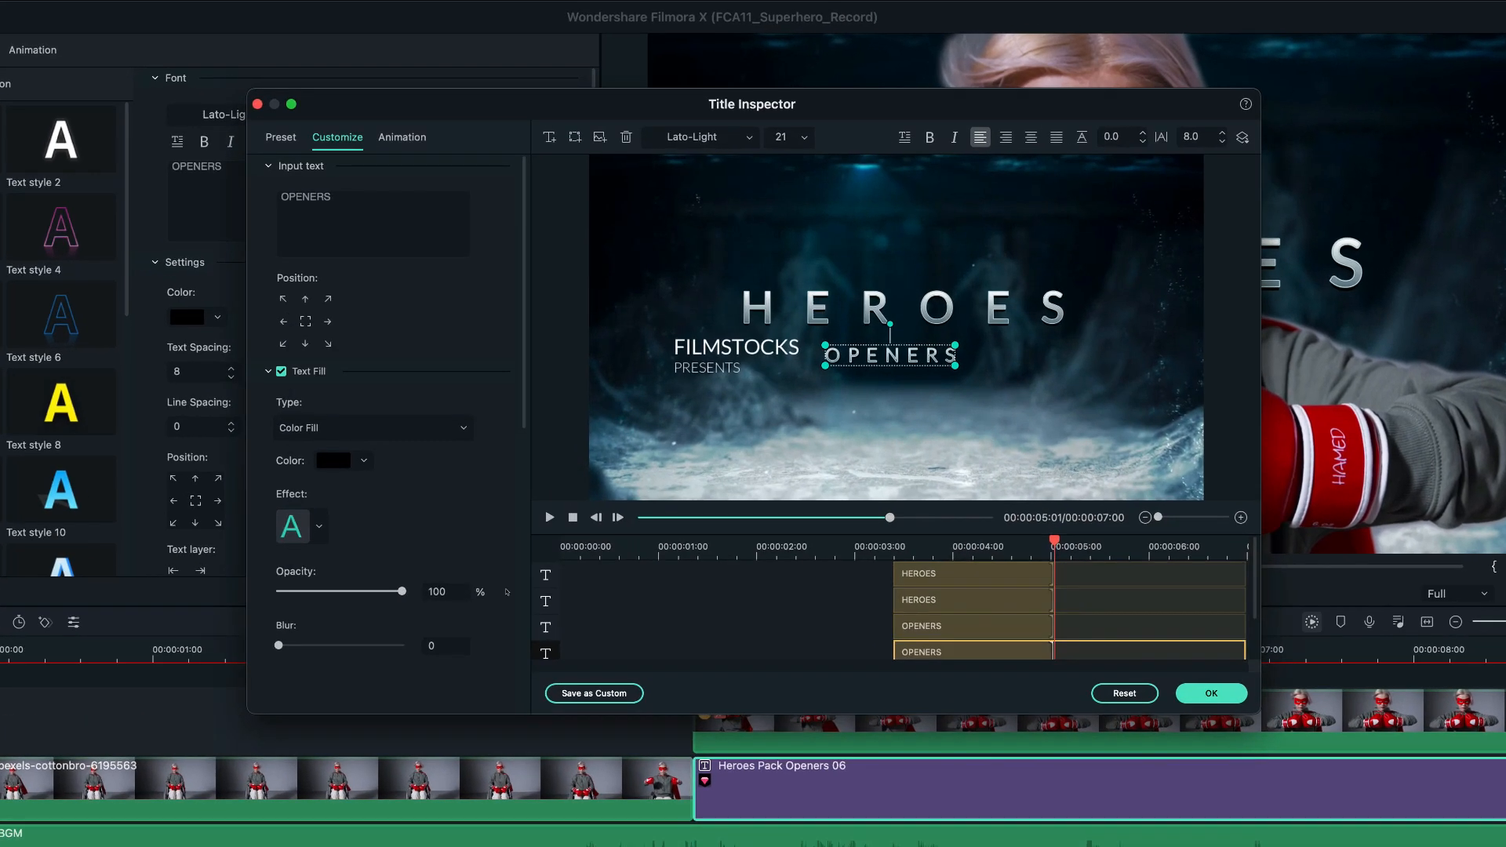
{"action": "left_click", "coordinate": [891, 354]}
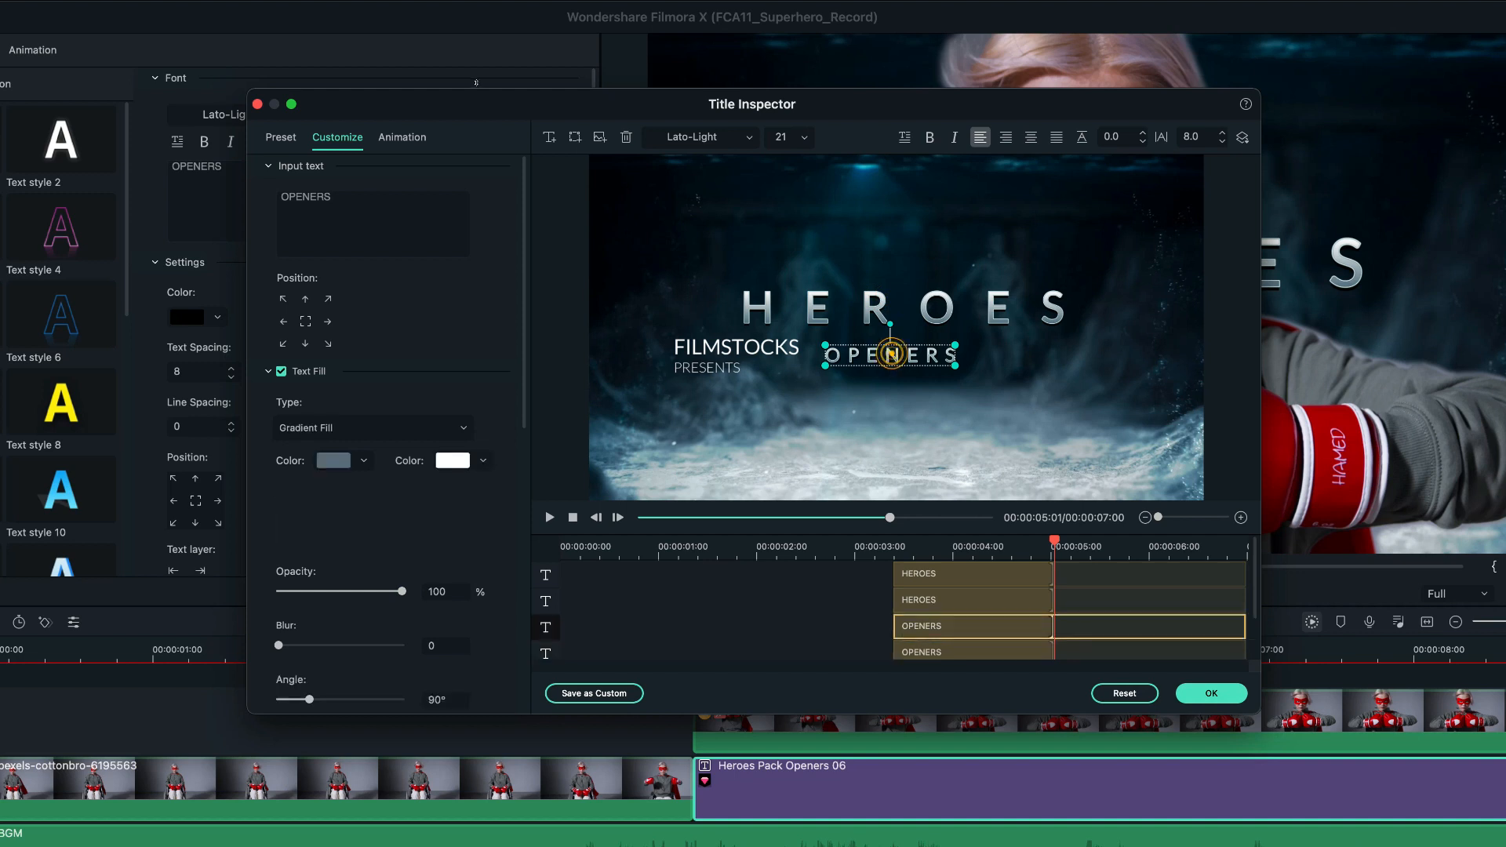
{"action": "left_click", "coordinate": [626, 137]}
{"action": "left_click", "coordinate": [627, 137]}
{"action": "left_click", "coordinate": [626, 137]}
Replace the text of both HEROES layers with "I AM BACK", leaving a wide gap before BACK.
{"action": "left_click", "coordinate": [970, 571]}
{"action": "left_click_drag", "start_coordinate": [360, 214], "coordinate": [250, 190]}
{"action": "type", "text": "I AM       BACK"}
{"action": "left_click", "coordinate": [977, 600]}
{"action": "left_click_drag", "start_coordinate": [345, 199], "coordinate": [259, 196]}
{"action": "type", "text": "I AM        BACK"}
{"action": "key", "text": "BackSpace"}
{"action": "left_click", "coordinate": [977, 576]}
{"action": "left_click", "coordinate": [312, 228]}
{"action": "key", "text": "BackSpace"}
{"action": "left_click", "coordinate": [977, 576]}
{"action": "key", "text": "Return"}
Set the font size of both I AM BACK text layers to 77.
{"action": "left_click", "coordinate": [804, 137]}
{"action": "scroll", "coordinate": [791, 314], "scroll_direction": "down", "scroll_amount": 3}
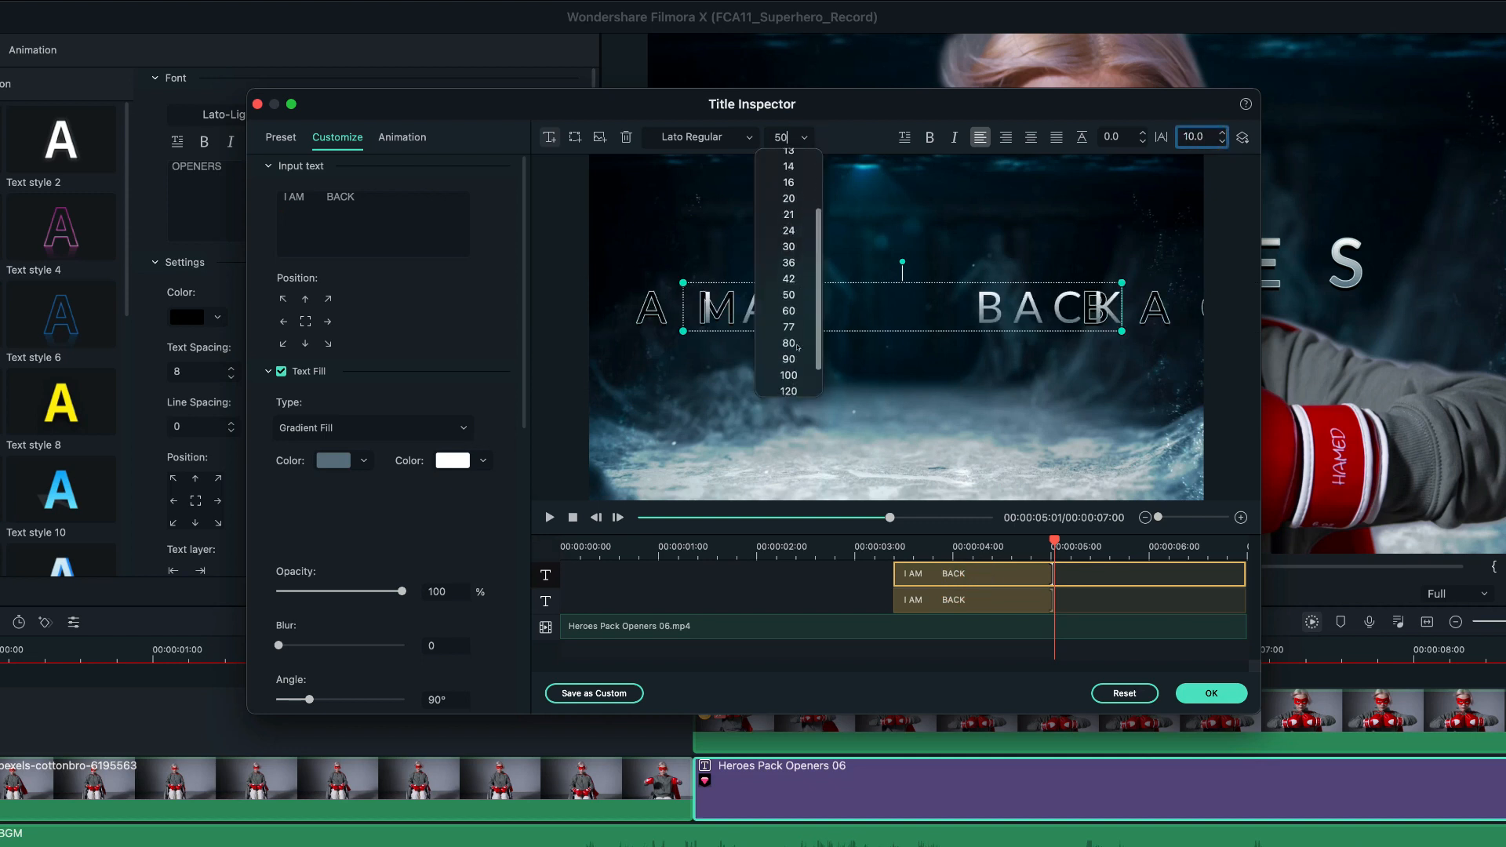
{"action": "left_click", "coordinate": [791, 329]}
{"action": "left_click", "coordinate": [977, 600]}
{"action": "left_click", "coordinate": [804, 138]}
{"action": "left_click", "coordinate": [790, 295]}
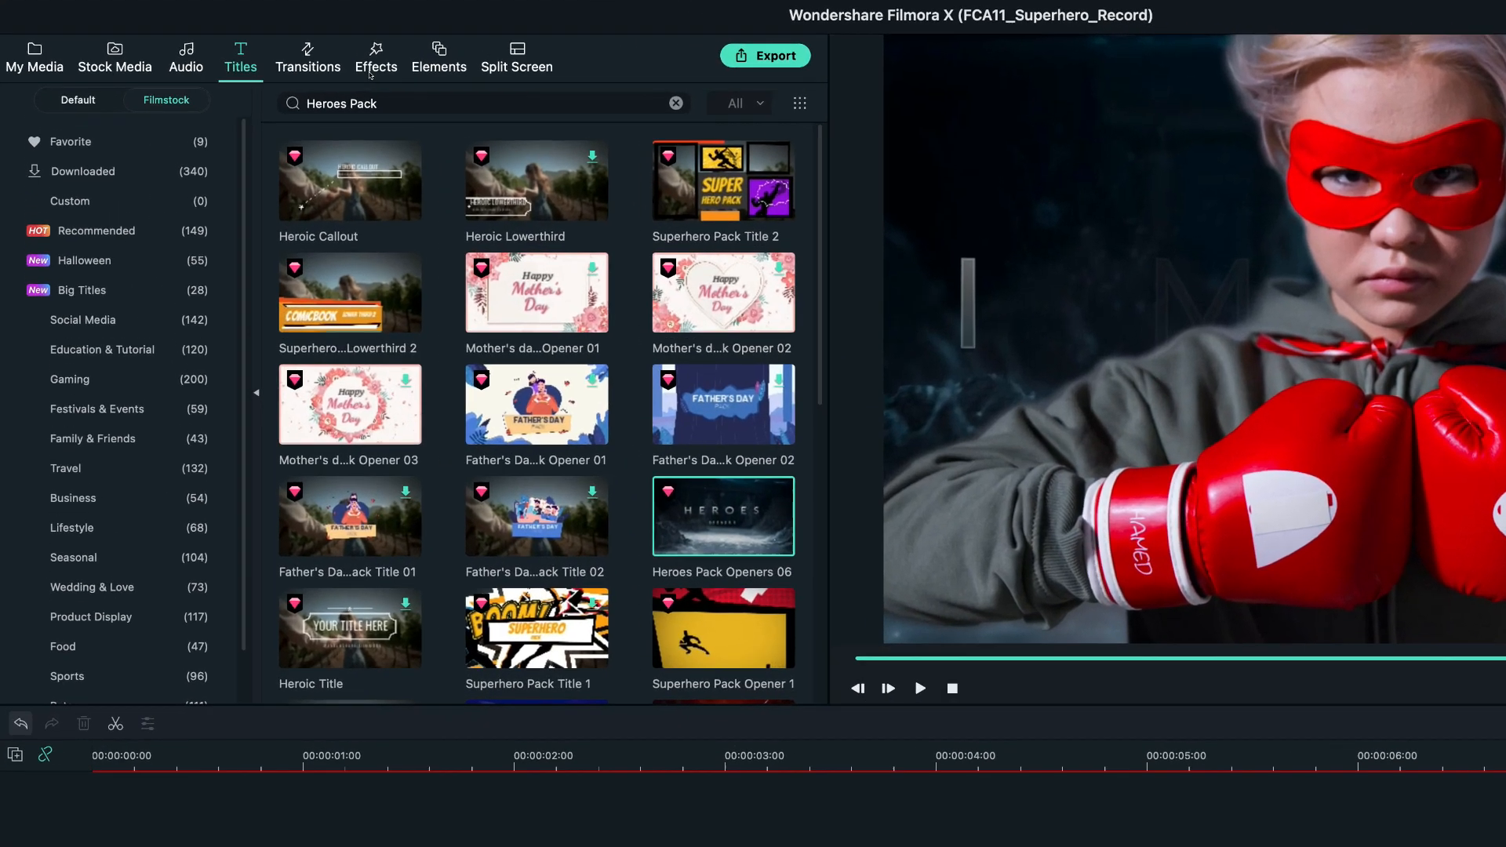
Search the effects for "Old-Film" and place OLD-FILM-SCRATCHES on track 3 above the segmented clip, starting at 00:00:04:00.
{"action": "left_click", "coordinate": [284, 47]}
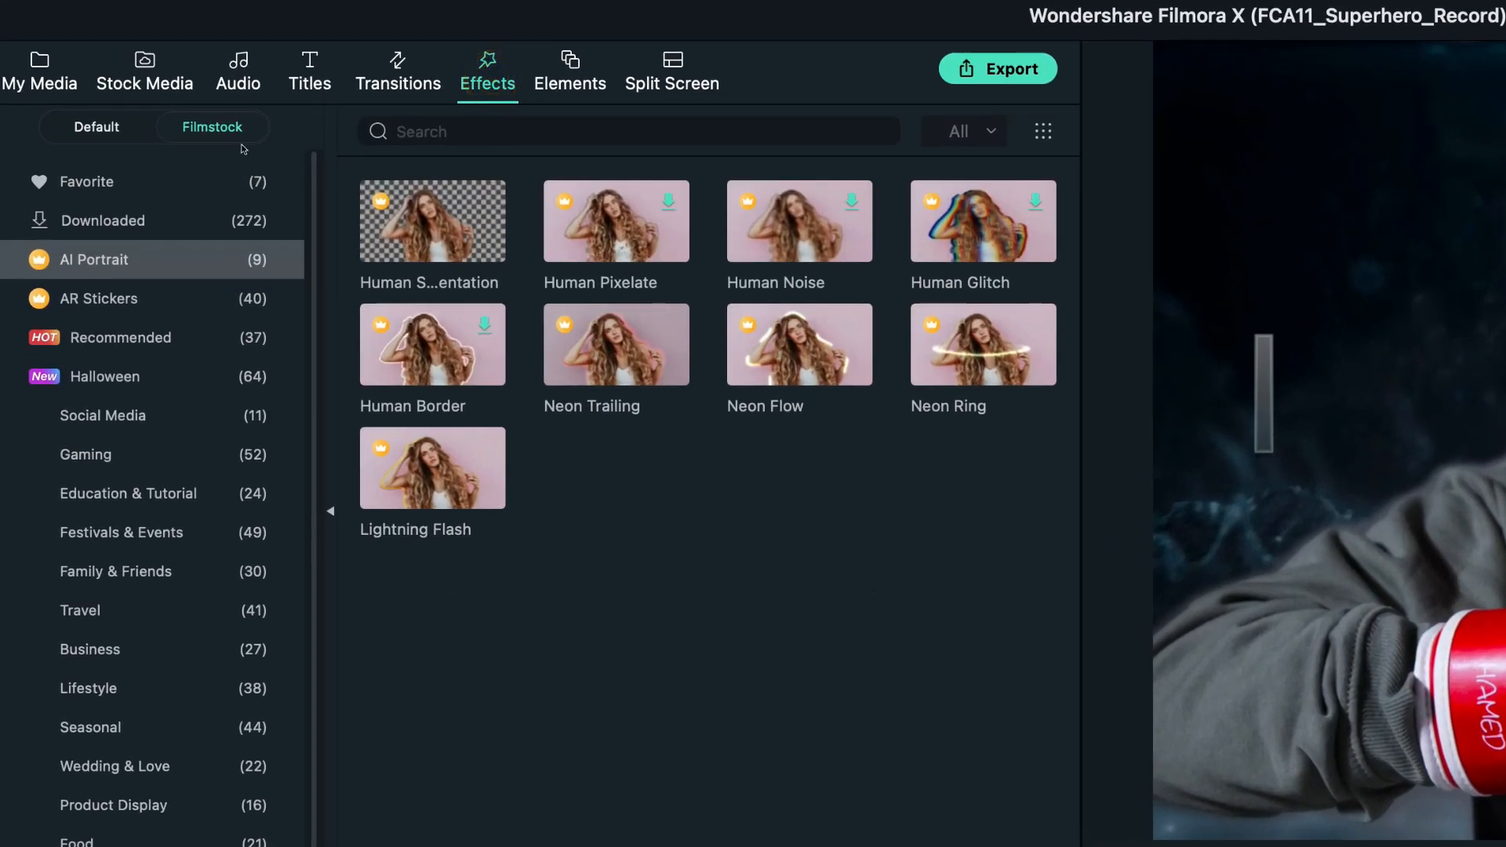
{"action": "left_click", "coordinate": [222, 134]}
{"action": "left_click", "coordinate": [440, 129]}
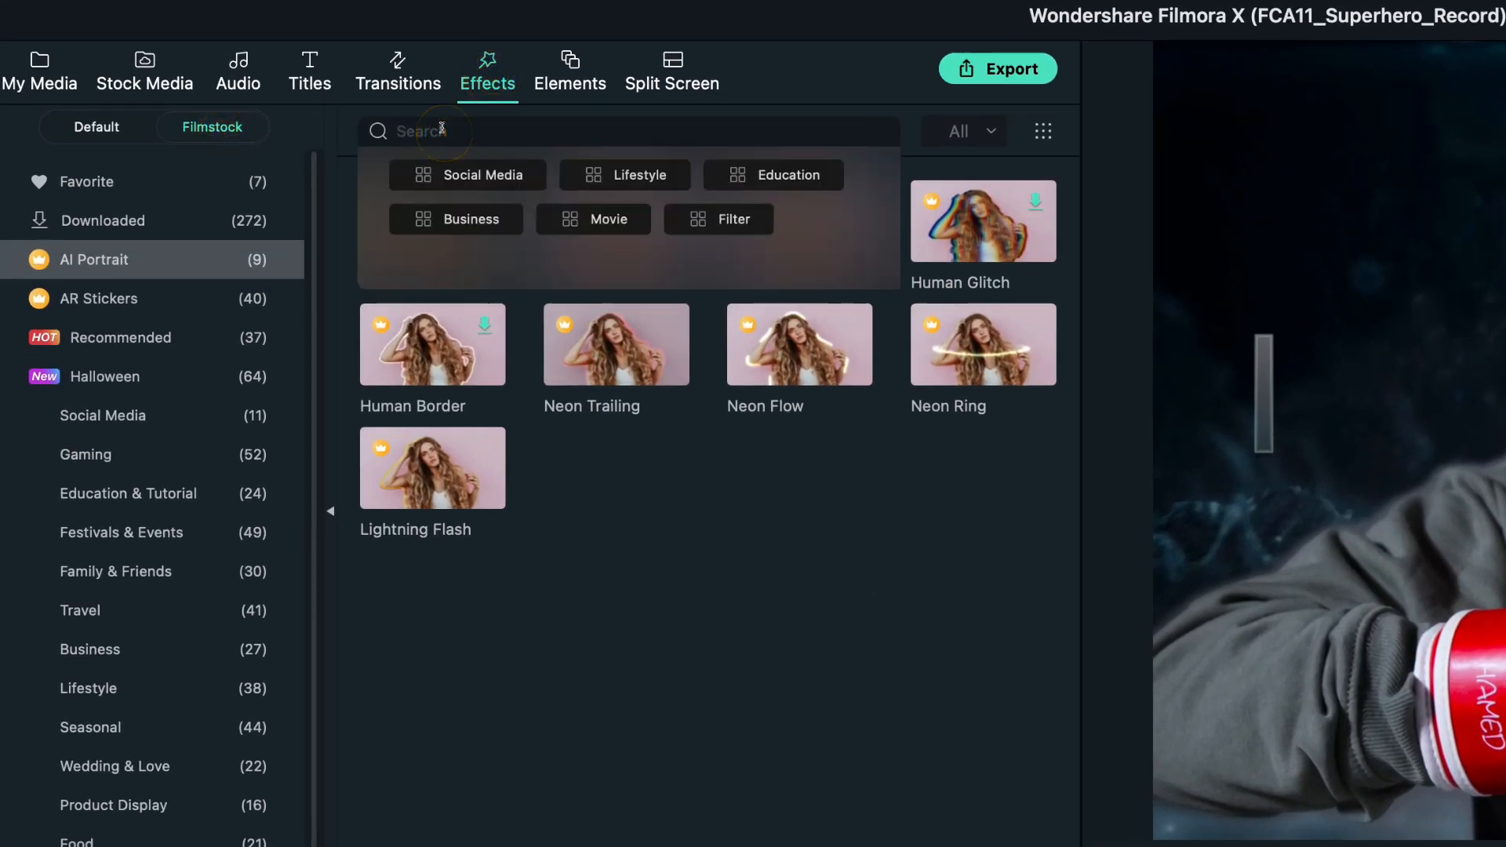
{"action": "key", "text": "Return"}
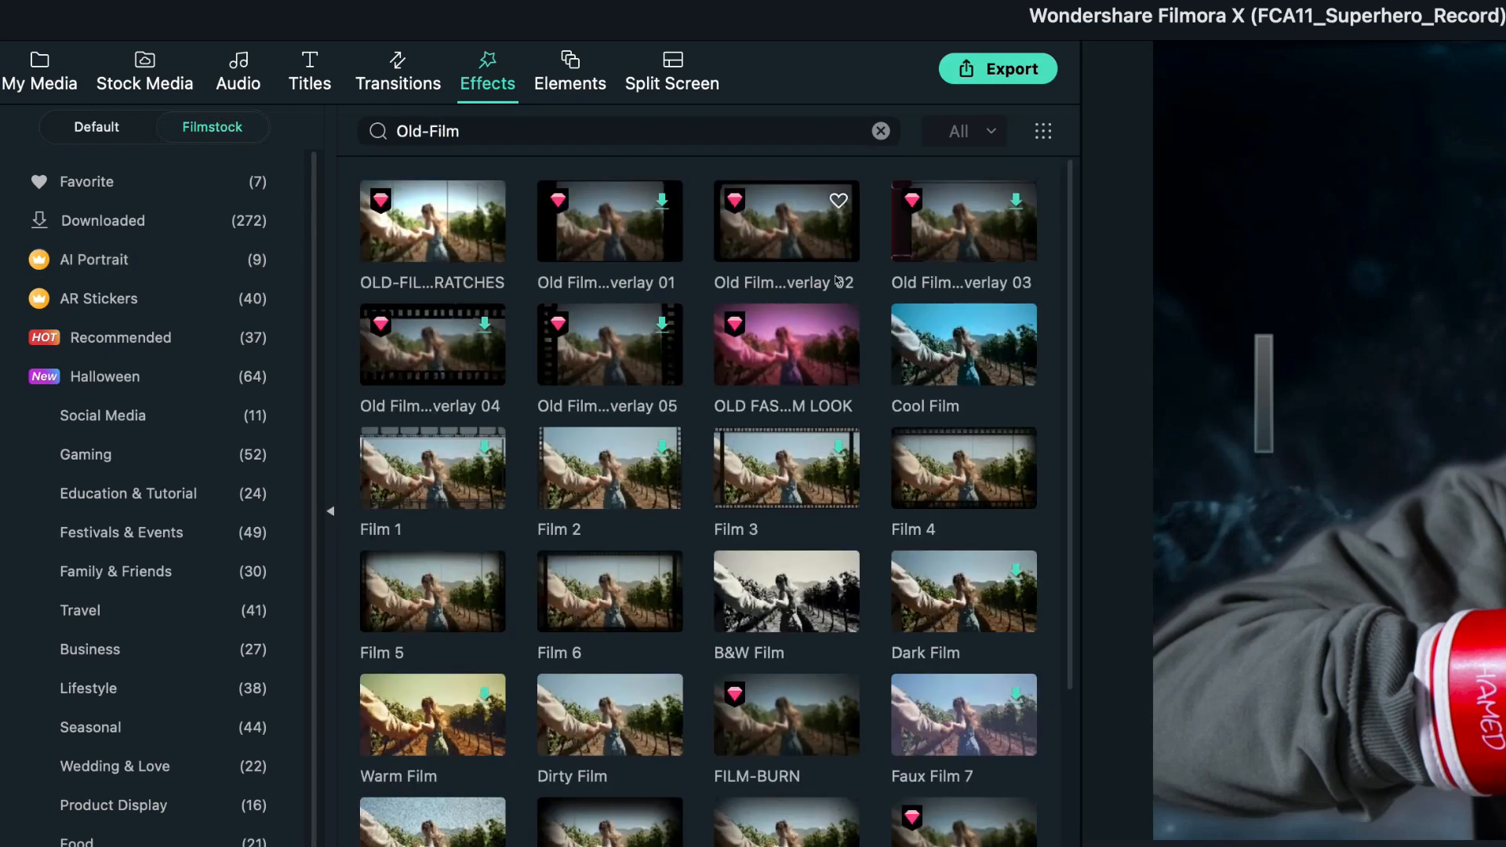
{"action": "left_click", "coordinate": [477, 233]}
{"action": "left_click_drag", "start_coordinate": [477, 233], "coordinate": [700, 428]}
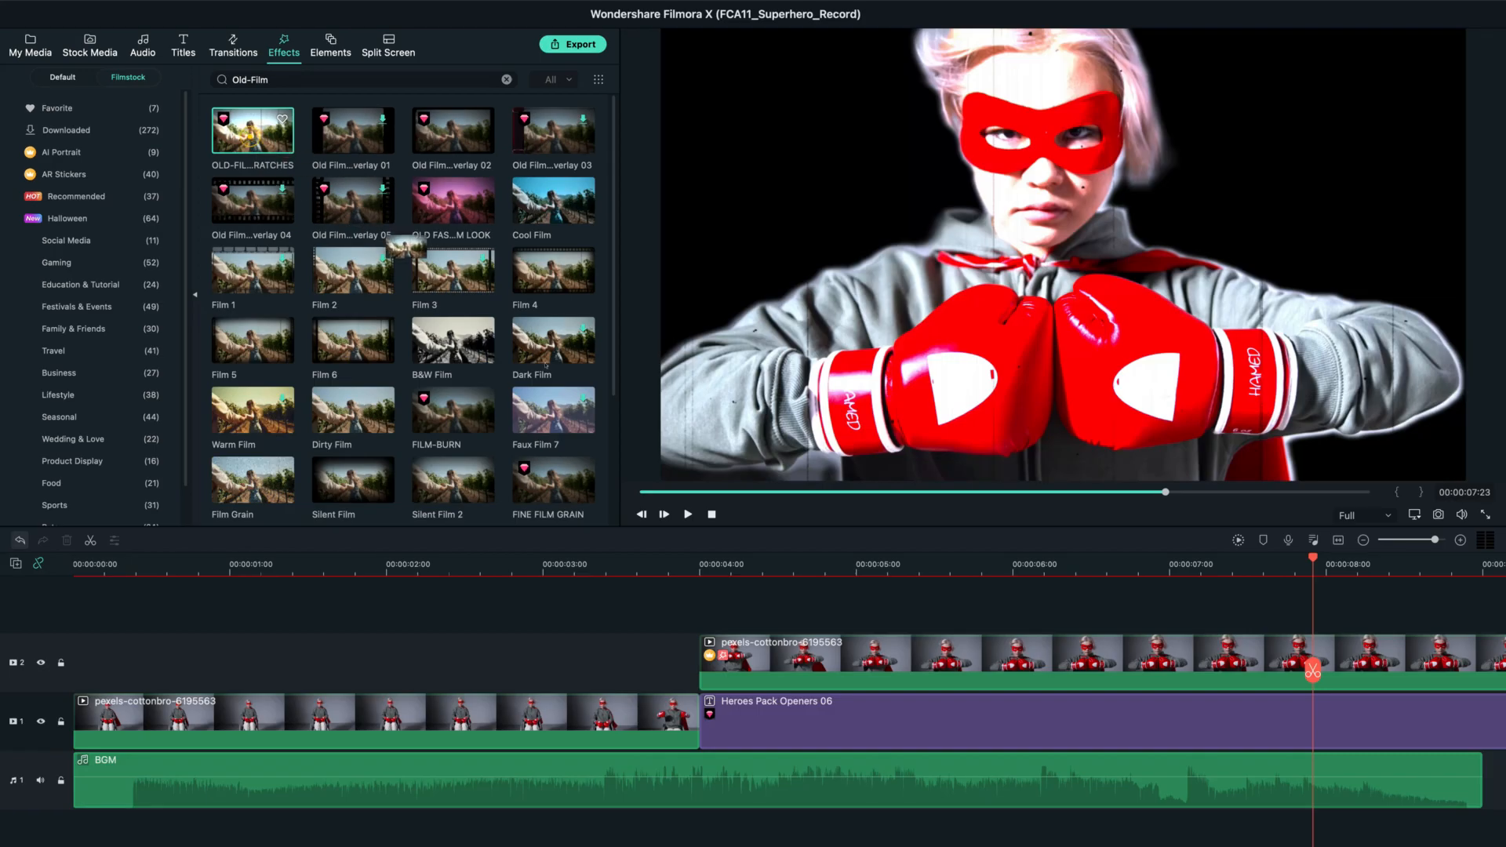
{"action": "left_click_drag", "start_coordinate": [405, 247], "coordinate": [723, 606]}
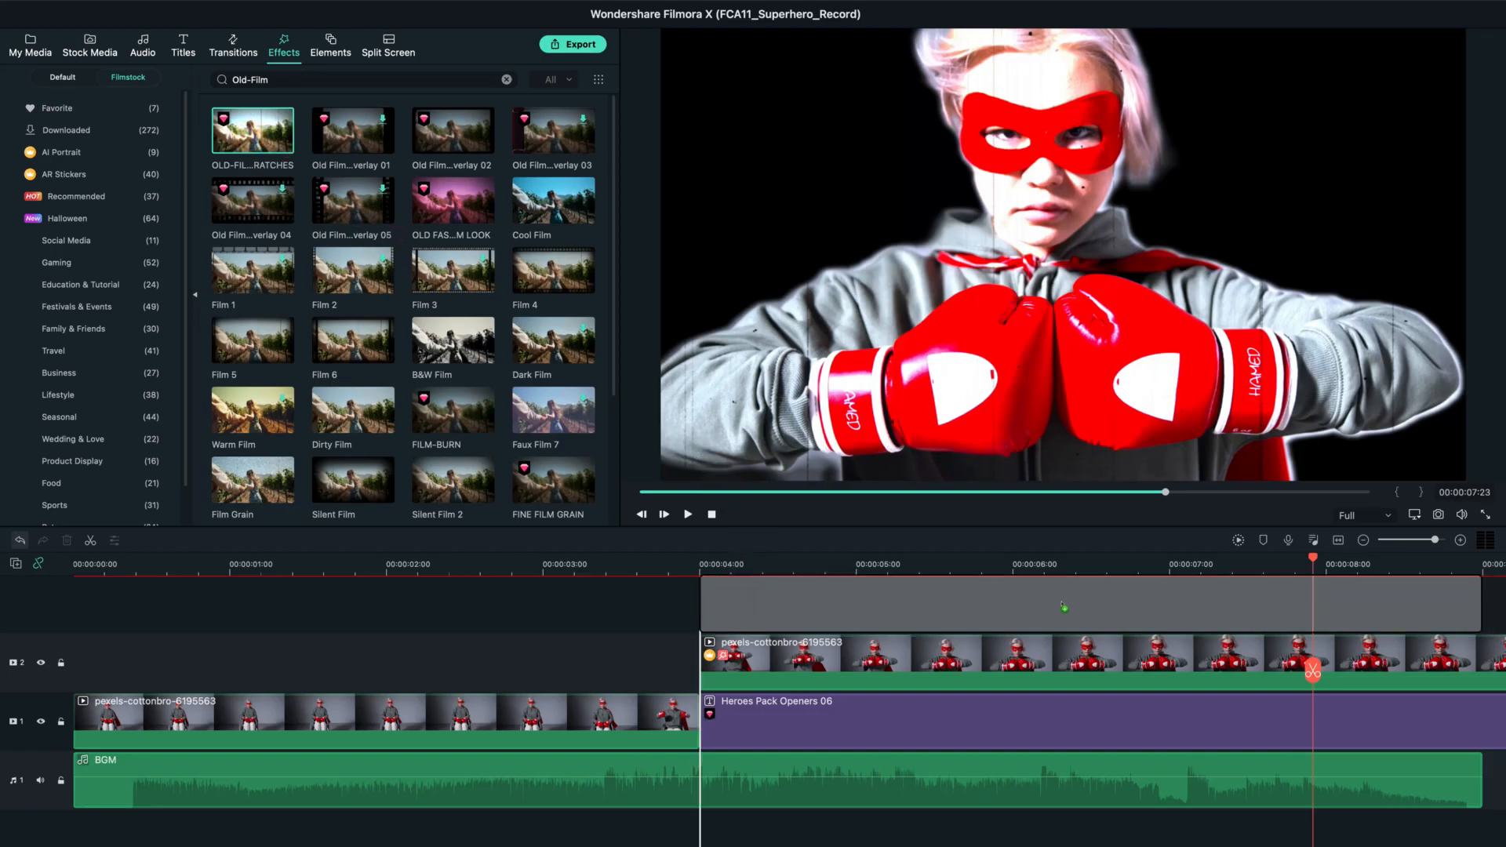
{"action": "left_click_drag", "start_coordinate": [1063, 606], "coordinate": [1063, 606]}
Reduce the alpha of the OLD-FILM-SCRATCHES effect to about 50.
{"action": "double_click", "coordinate": [1192, 614]}
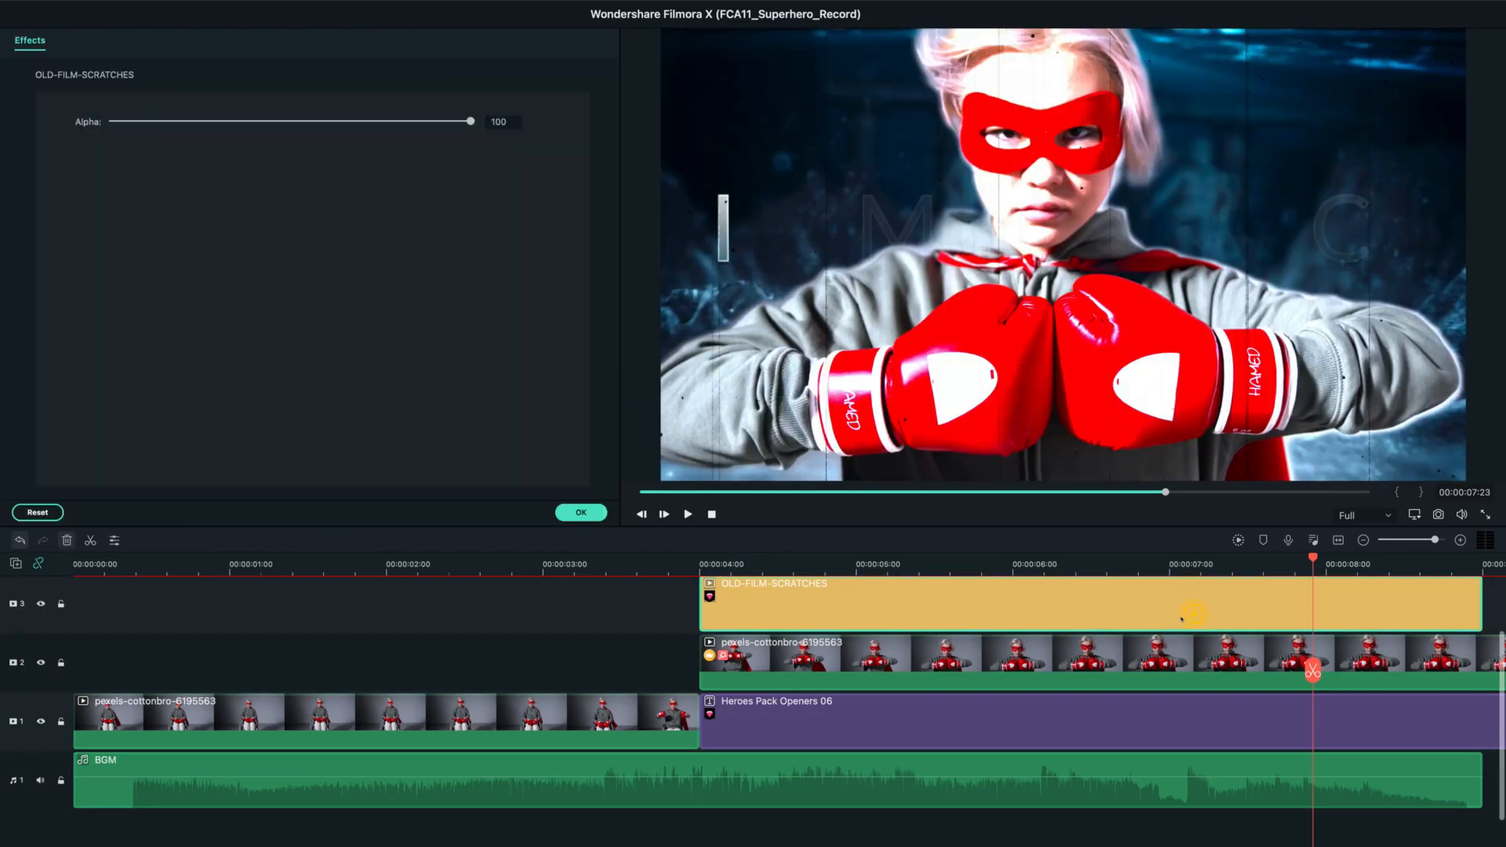
{"action": "left_click_drag", "start_coordinate": [467, 122], "coordinate": [297, 124]}
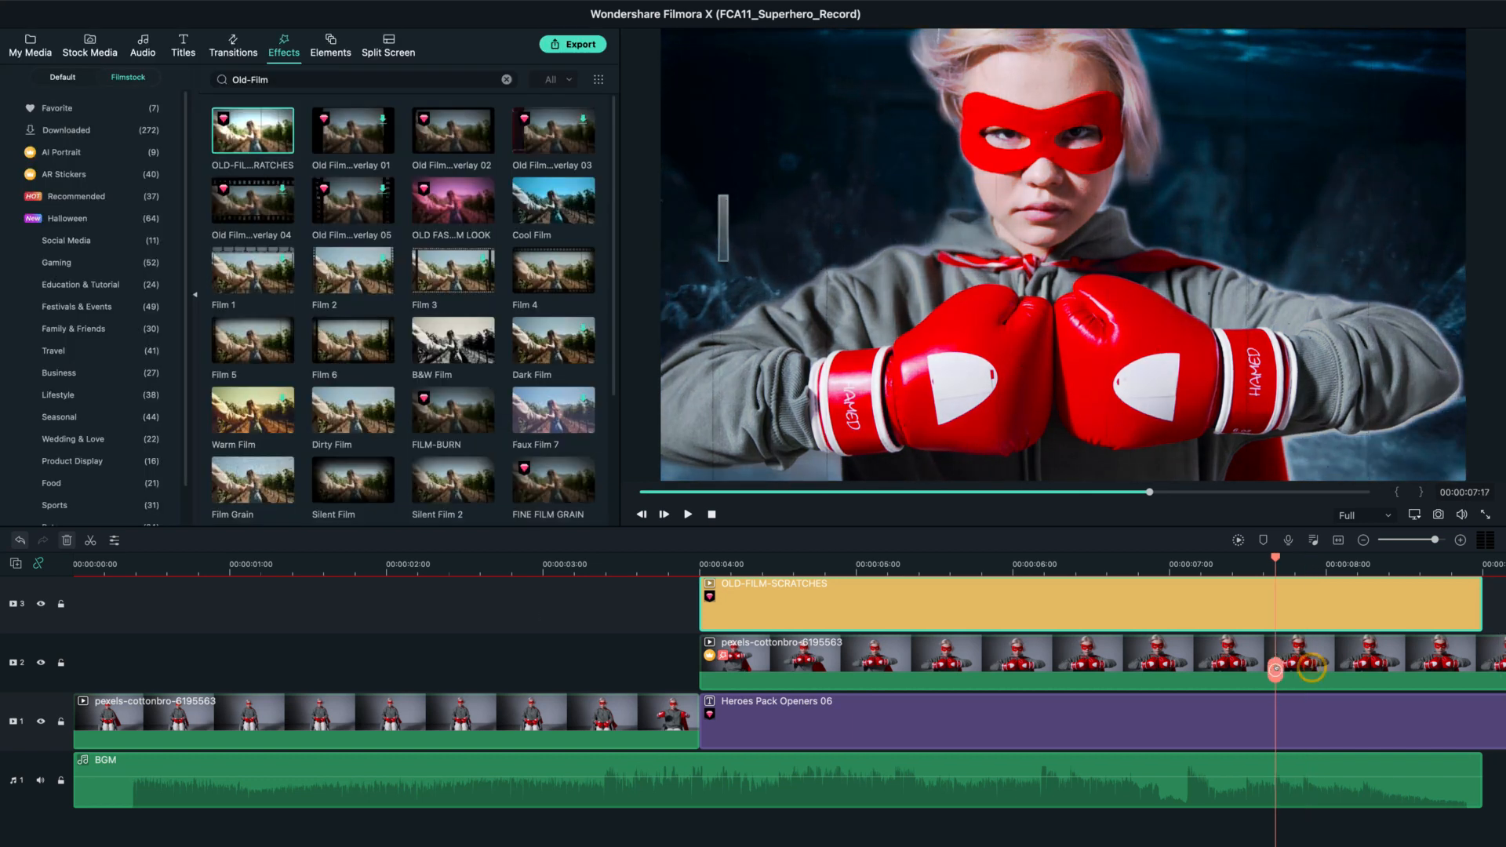
{"action": "left_click_drag", "start_coordinate": [1274, 558], "coordinate": [1245, 557]}
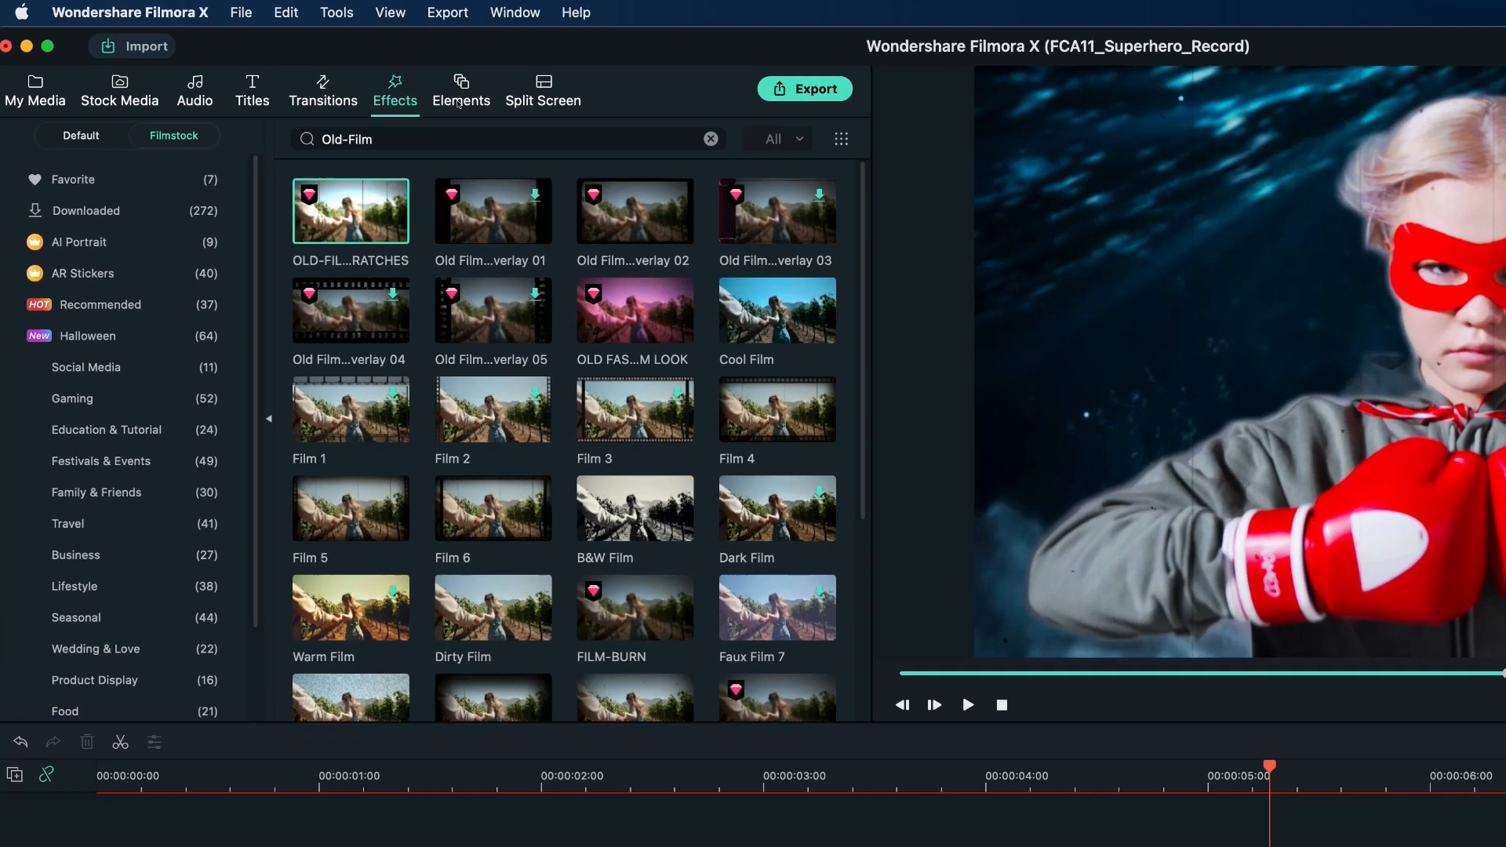
Search the elements for "Superheroes Cinematic" and place Superheroes Cinematic Pack Element 38 on track 4, starting at 00:00:04:00.
{"action": "left_click", "coordinate": [331, 63]}
{"action": "left_click", "coordinate": [263, 97]}
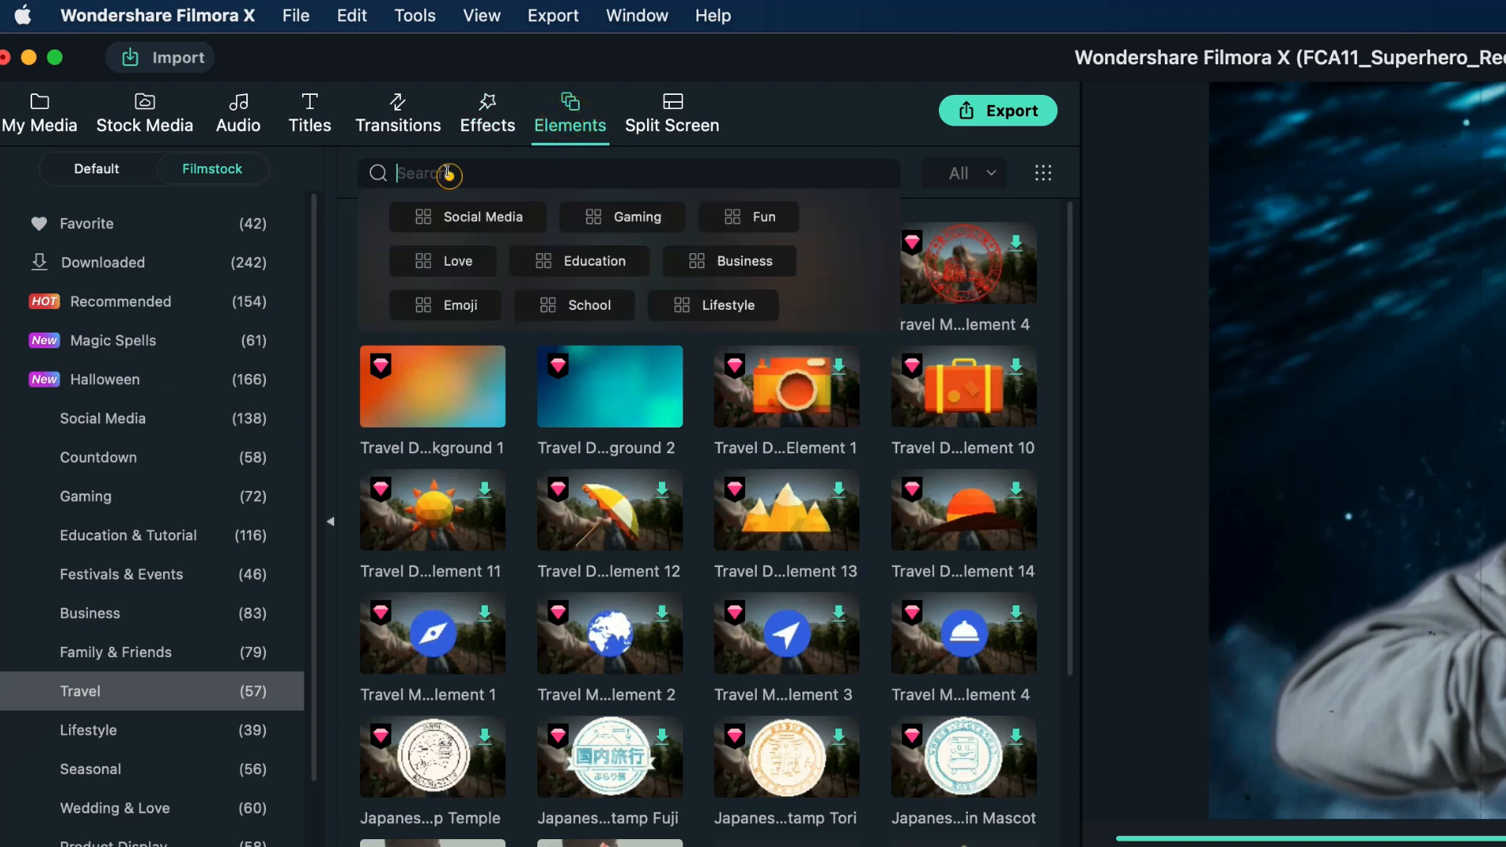
{"action": "type", "text": "Superheroes Cinematic"}
{"action": "key", "text": "Return"}
{"action": "scroll", "coordinate": [575, 389], "scroll_direction": "down", "scroll_amount": 3}
{"action": "scroll", "coordinate": [575, 390], "scroll_direction": "down", "scroll_amount": 7}
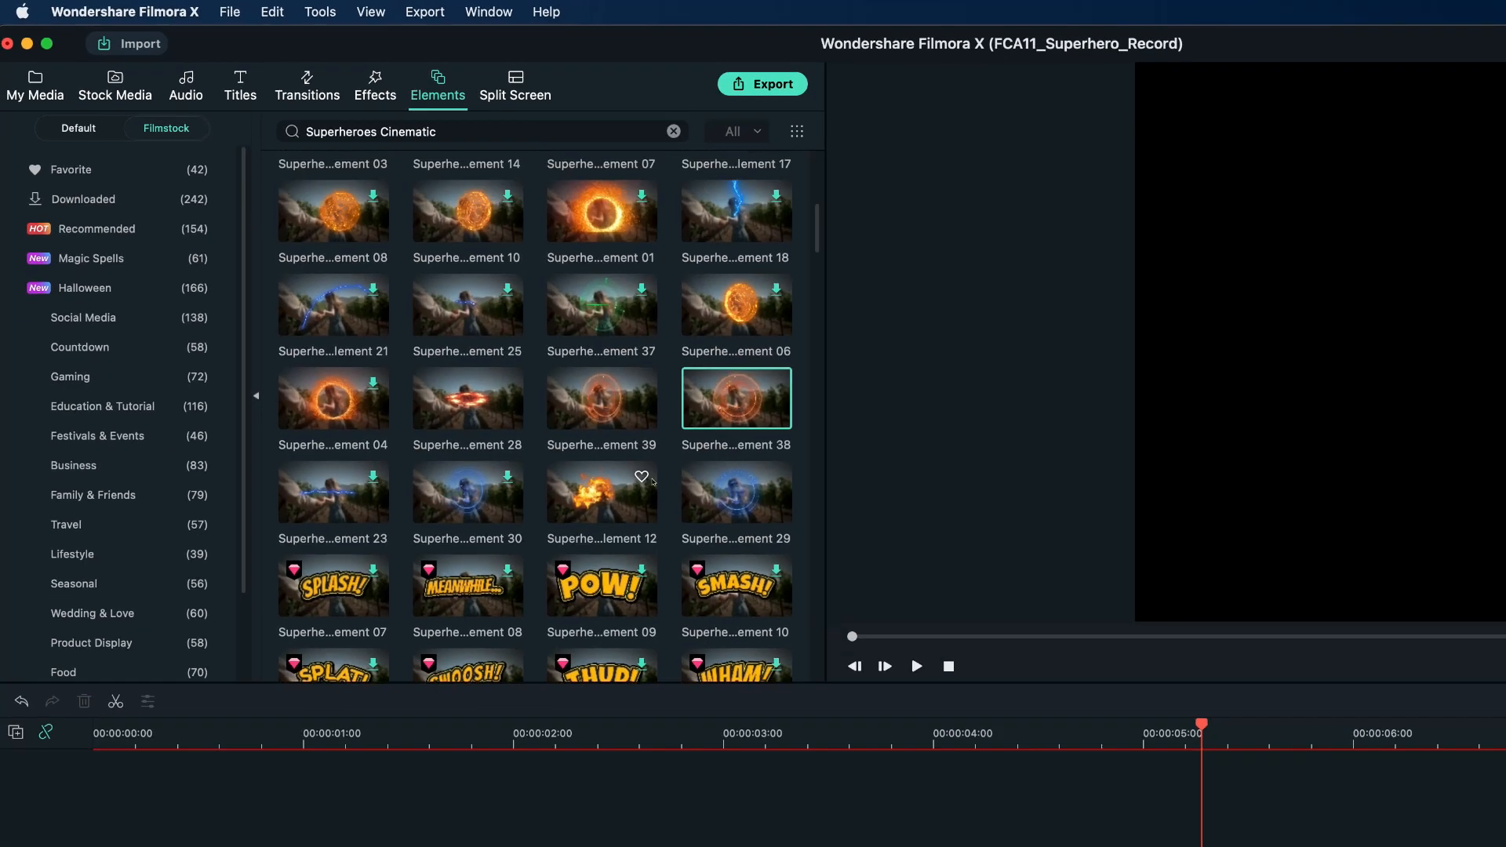
{"action": "left_click_drag", "start_coordinate": [955, 618], "coordinate": [818, 626]}
{"action": "scroll", "coordinate": [818, 626], "scroll_direction": "down", "scroll_amount": 1}
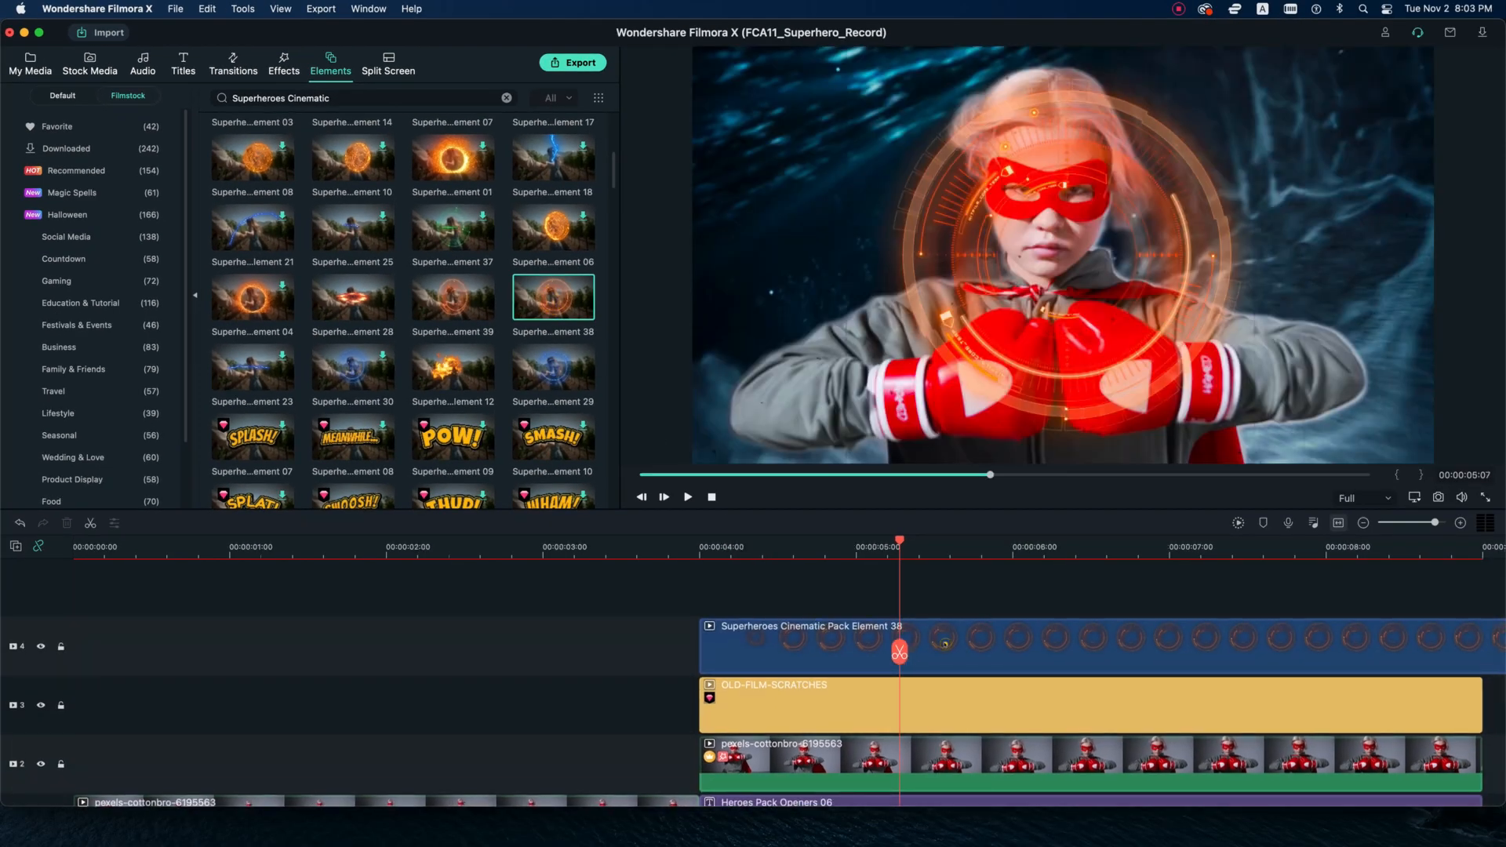
Shrink the orange Element 38 circle and position it over the boxing glove on the right side of the picture.
{"action": "double_click", "coordinate": [846, 625]}
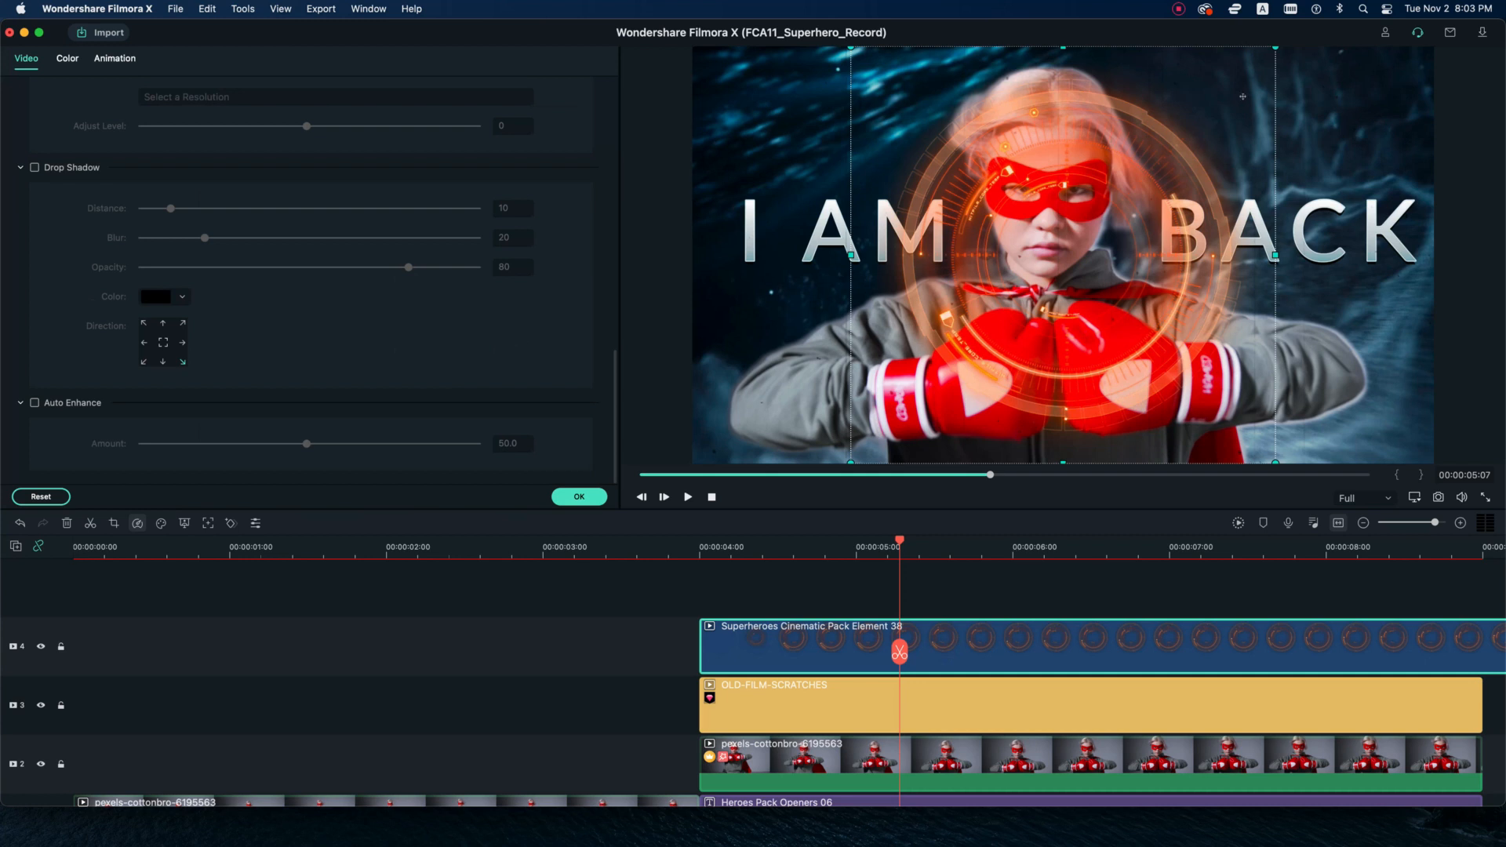
{"action": "left_click_drag", "start_coordinate": [1274, 46], "coordinate": [1072, 244]}
{"action": "left_click_drag", "start_coordinate": [969, 369], "coordinate": [1114, 382]}
{"action": "left_click", "coordinate": [578, 497]}
Add Superheroes Cinematic Pack Element 29 on track 5 at 00:00:04:00 and shrink it over the eye on the picture's left side.
{"action": "left_click_drag", "start_coordinate": [554, 367], "coordinate": [707, 584]}
{"action": "double_click", "coordinate": [962, 585]}
{"action": "left_click_drag", "start_coordinate": [1433, 47], "coordinate": [1033, 272]}
{"action": "left_click_drag", "start_coordinate": [863, 368], "coordinate": [1021, 177]}
{"action": "left_click_drag", "start_coordinate": [1191, 83], "coordinate": [1033, 166]}
{"action": "left_click_drag", "start_coordinate": [943, 217], "coordinate": [1023, 193]}
{"action": "left_click", "coordinate": [579, 496]}
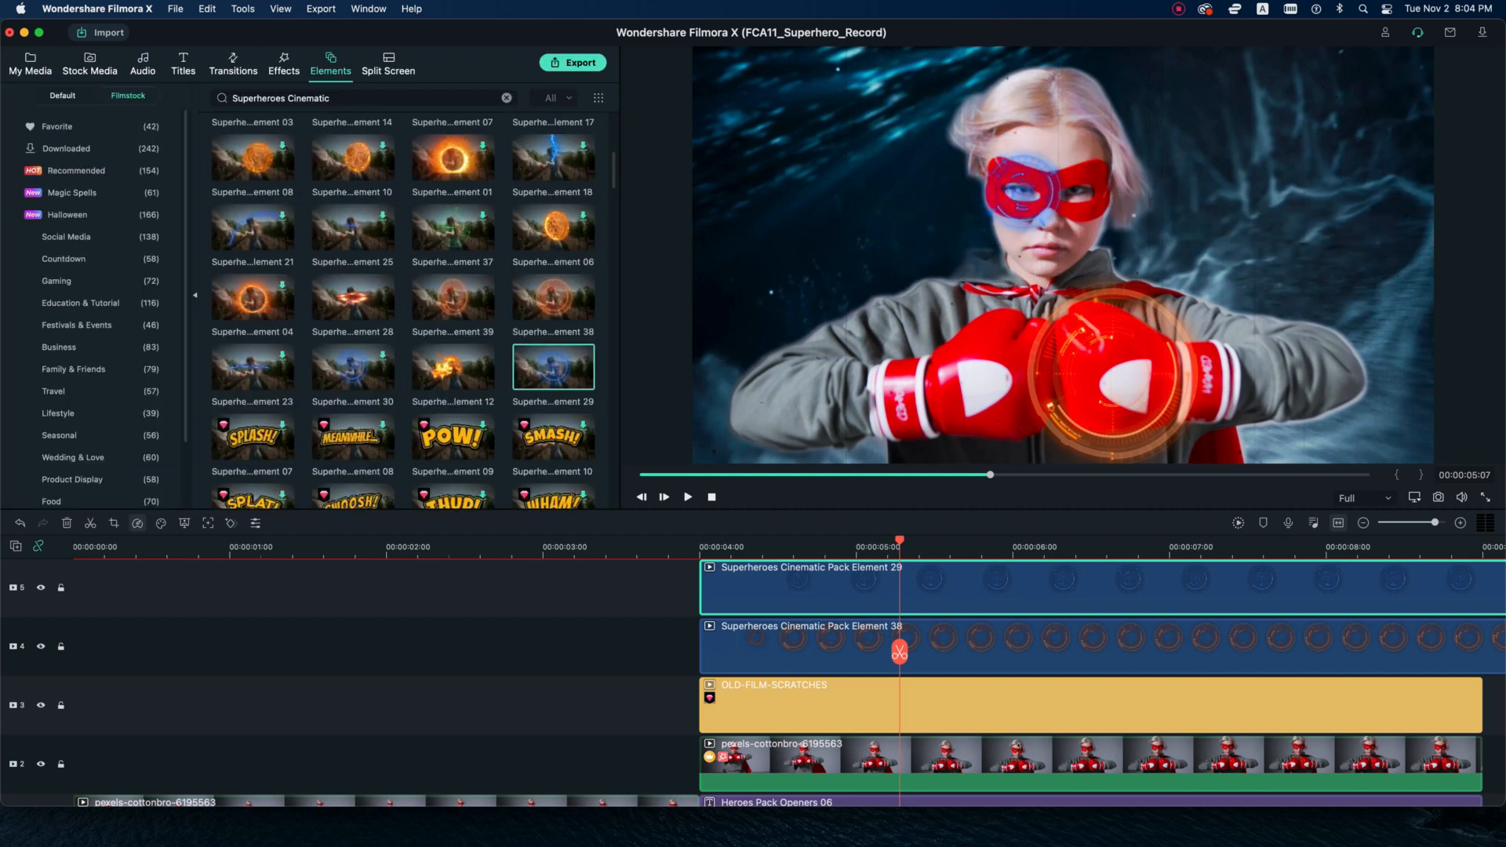
Move the segmented clip and the layers stacked above it up one track, leaving track 2 empty.
{"action": "left_click", "coordinate": [1337, 524]}
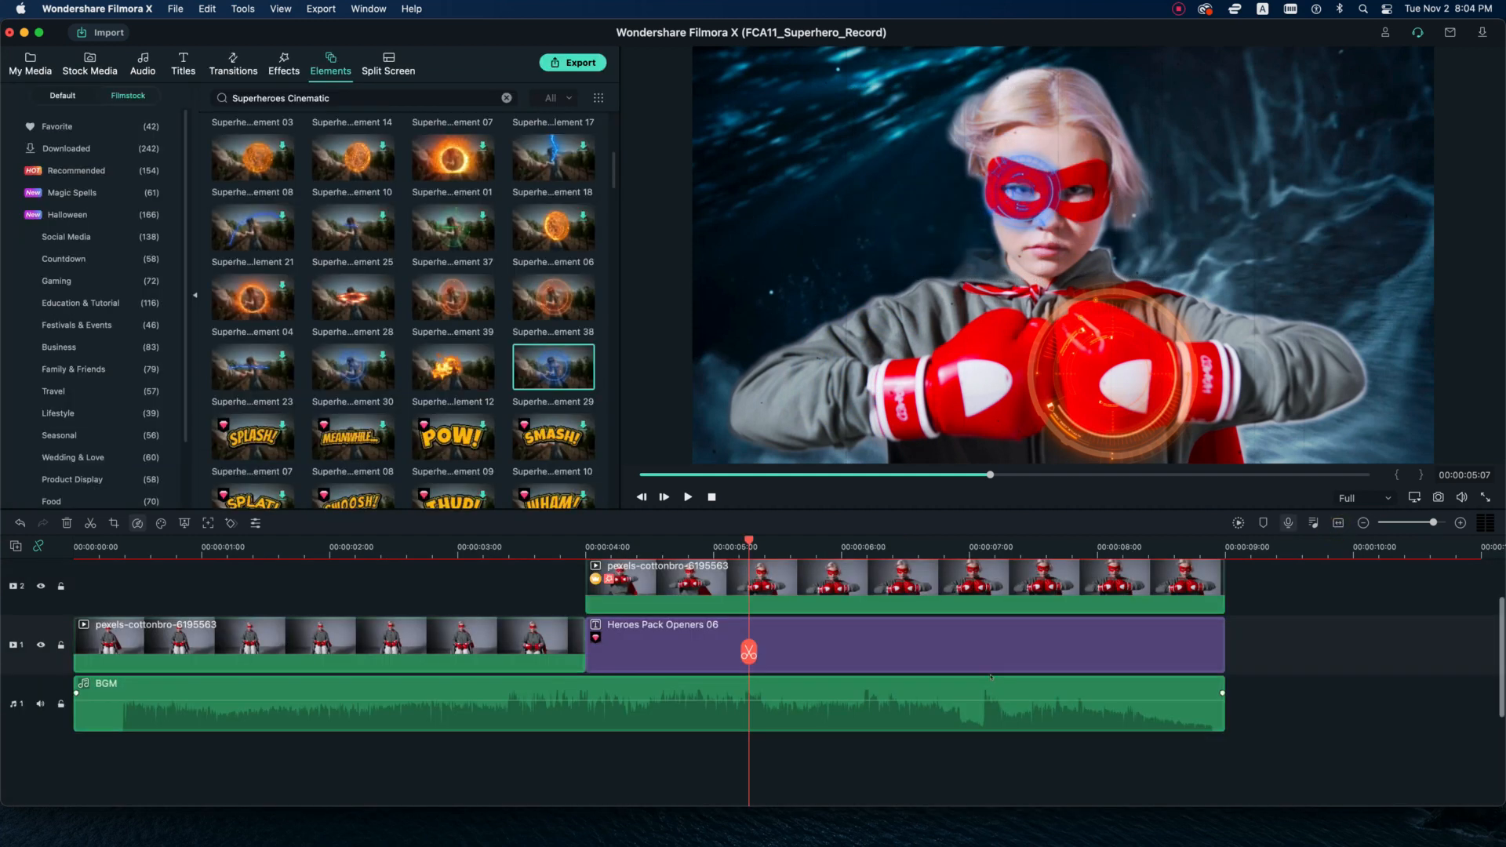
{"action": "scroll", "coordinate": [542, 579], "scroll_direction": "up", "scroll_amount": 4}
{"action": "left_click", "coordinate": [673, 637], "text": "super"}
{"action": "scroll", "coordinate": [673, 637], "scroll_direction": "down", "scroll_amount": 2}
{"action": "left_click", "coordinate": [673, 652], "text": "super"}
{"action": "left_click_drag", "start_coordinate": [672, 659], "coordinate": [672, 606]}
Duplicate the segmented clip and place the copy on track 2, aligned with the original at 00:00:04:00.
{"action": "right_click", "coordinate": [857, 692]}
{"action": "left_click", "coordinate": [887, 292]}
{"action": "left_click_drag", "start_coordinate": [748, 651], "coordinate": [1231, 647]}
{"action": "right_click", "coordinate": [1290, 661]}
{"action": "left_click", "coordinate": [1296, 308]}
{"action": "left_click_drag", "start_coordinate": [1332, 698], "coordinate": [687, 640]}
Split both Superheroes Cinematic elements at 00:00:09:00 and delete the parts extending past the other clips.
{"action": "scroll", "coordinate": [1230, 647], "scroll_direction": "up", "scroll_amount": 2}
{"action": "left_click_drag", "start_coordinate": [1232, 646], "coordinate": [1224, 646]}
{"action": "left_click_drag", "start_coordinate": [1293, 717], "coordinate": [1272, 600]}
{"action": "left_click", "coordinate": [1222, 654]}
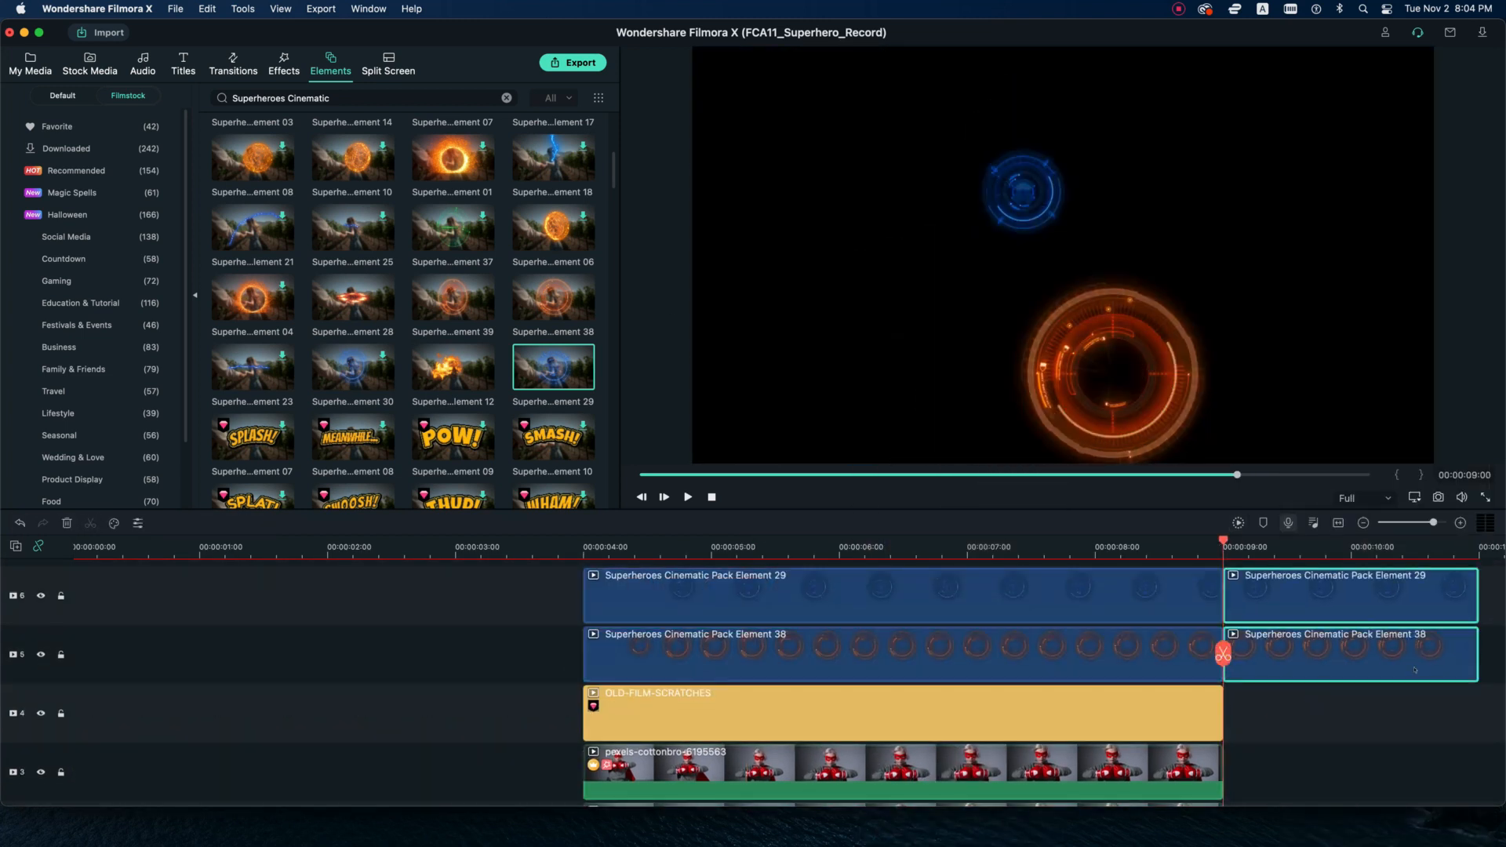
{"action": "key", "text": "Delete"}
Open the track 2 clip's video settings with the playhead at 00:00:04:00 and hide track 3.
{"action": "left_click", "coordinate": [1338, 523]}
{"action": "scroll", "coordinate": [1497, 645], "scroll_direction": "up", "scroll_amount": 3}
{"action": "left_click_drag", "start_coordinate": [1459, 645], "coordinate": [676, 686]}
{"action": "scroll", "coordinate": [775, 686], "scroll_direction": "down", "scroll_amount": 1}
{"action": "double_click", "coordinate": [773, 697]}
{"action": "left_click", "coordinate": [612, 643]}
{"action": "left_click", "coordinate": [775, 697]}
{"action": "double_click", "coordinate": [775, 696]}
{"action": "left_click", "coordinate": [42, 643]}
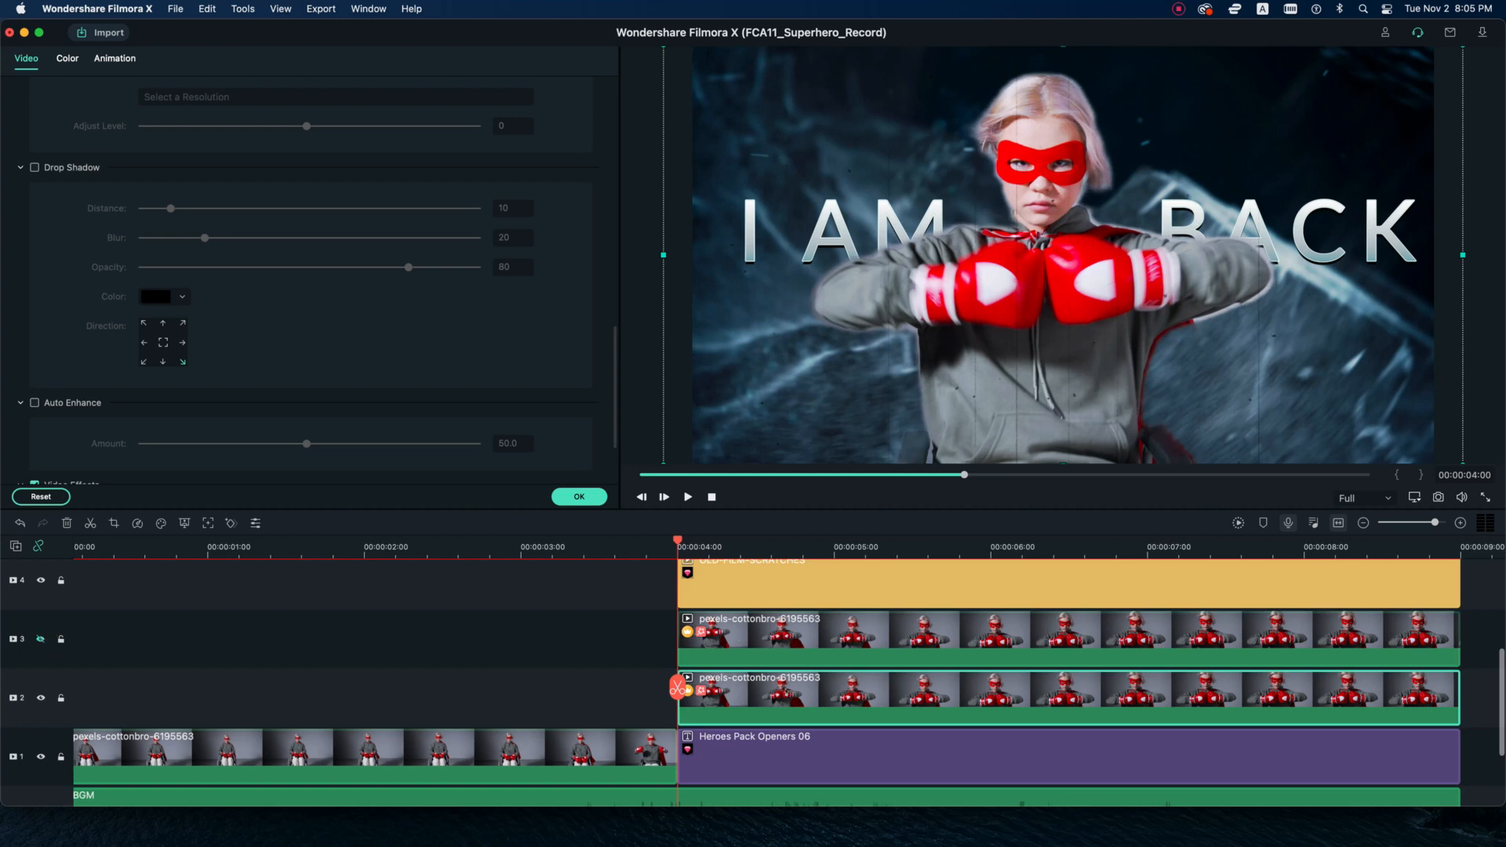
Enable Motion Tracking on the duplicated clip on track 2.
{"action": "scroll", "coordinate": [811, 698], "scroll_direction": "up", "scroll_amount": 1}
{"action": "scroll", "coordinate": [226, 314], "scroll_direction": "up", "scroll_amount": 10}
{"action": "left_click", "coordinate": [34, 288]}
{"action": "left_click", "coordinate": [769, 695]}
Lock tracks 6, 5, 4 and 3.
{"action": "scroll", "coordinate": [770, 698], "scroll_direction": "up", "scroll_amount": 2}
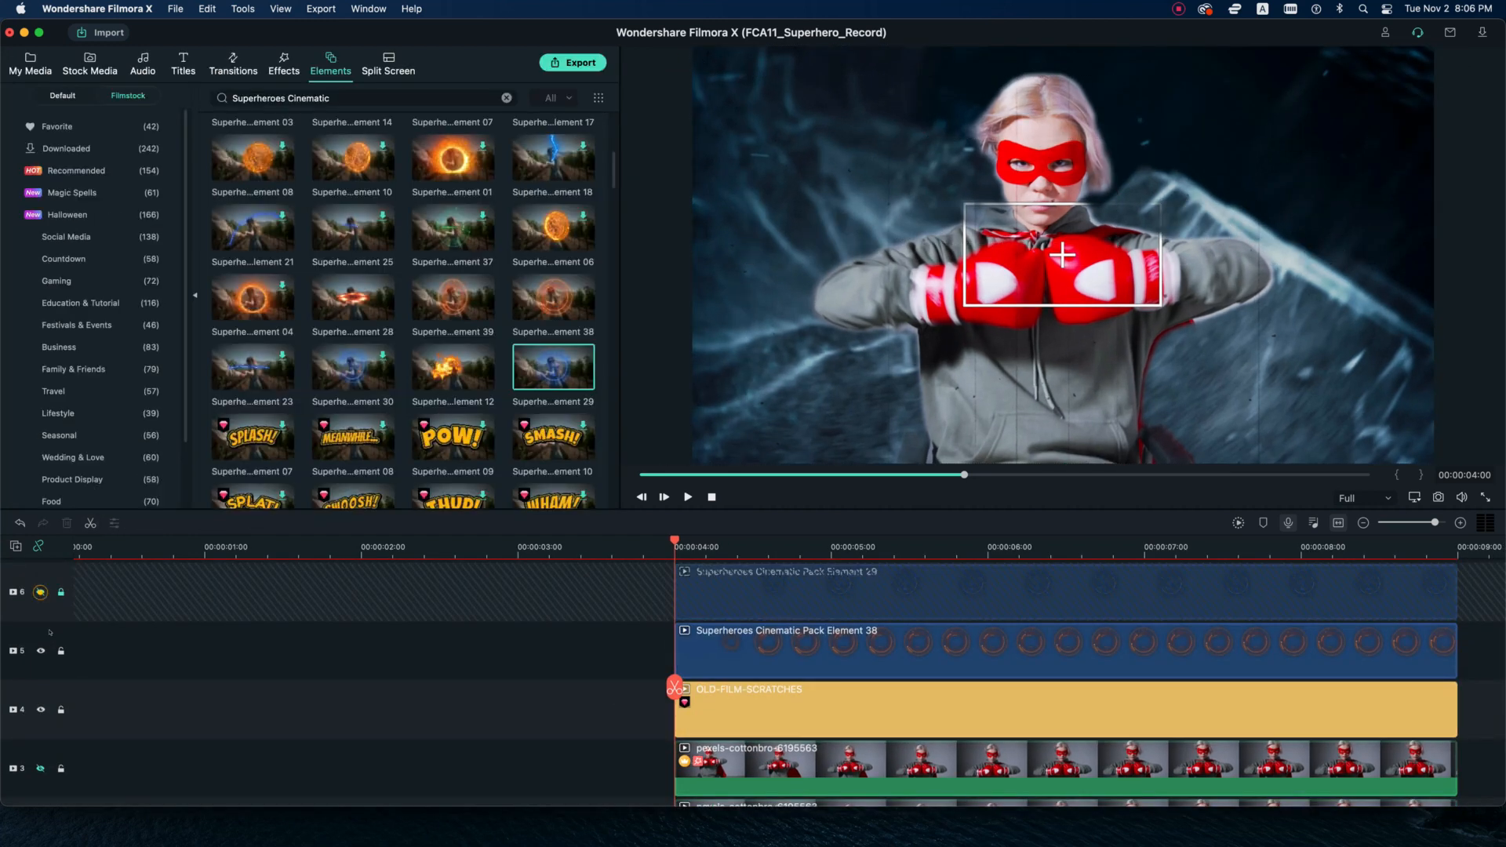
{"action": "left_click", "coordinate": [61, 651]}
{"action": "scroll", "coordinate": [47, 655], "scroll_direction": "down", "scroll_amount": 2}
{"action": "left_click", "coordinate": [61, 662]}
{"action": "scroll", "coordinate": [61, 659], "scroll_direction": "down", "scroll_amount": 4}
{"action": "left_click", "coordinate": [61, 628]}
{"action": "scroll", "coordinate": [204, 602], "scroll_direction": "down", "scroll_amount": 2}
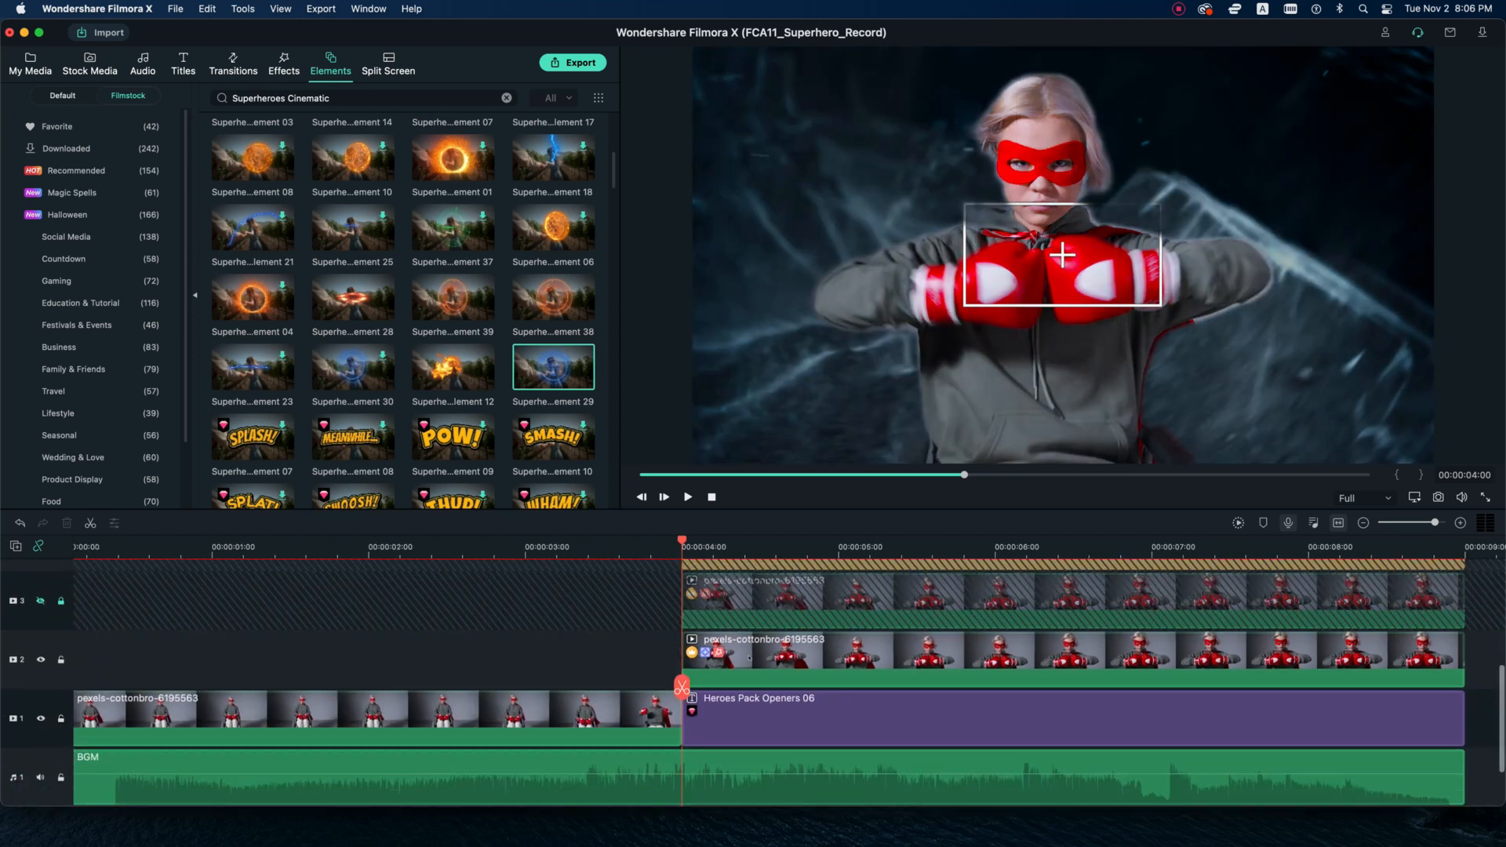
Shrink the motion tracking box, fit it over the white patch of the glove nearest the word BACK, and start tracking.
{"action": "double_click", "coordinate": [789, 657]}
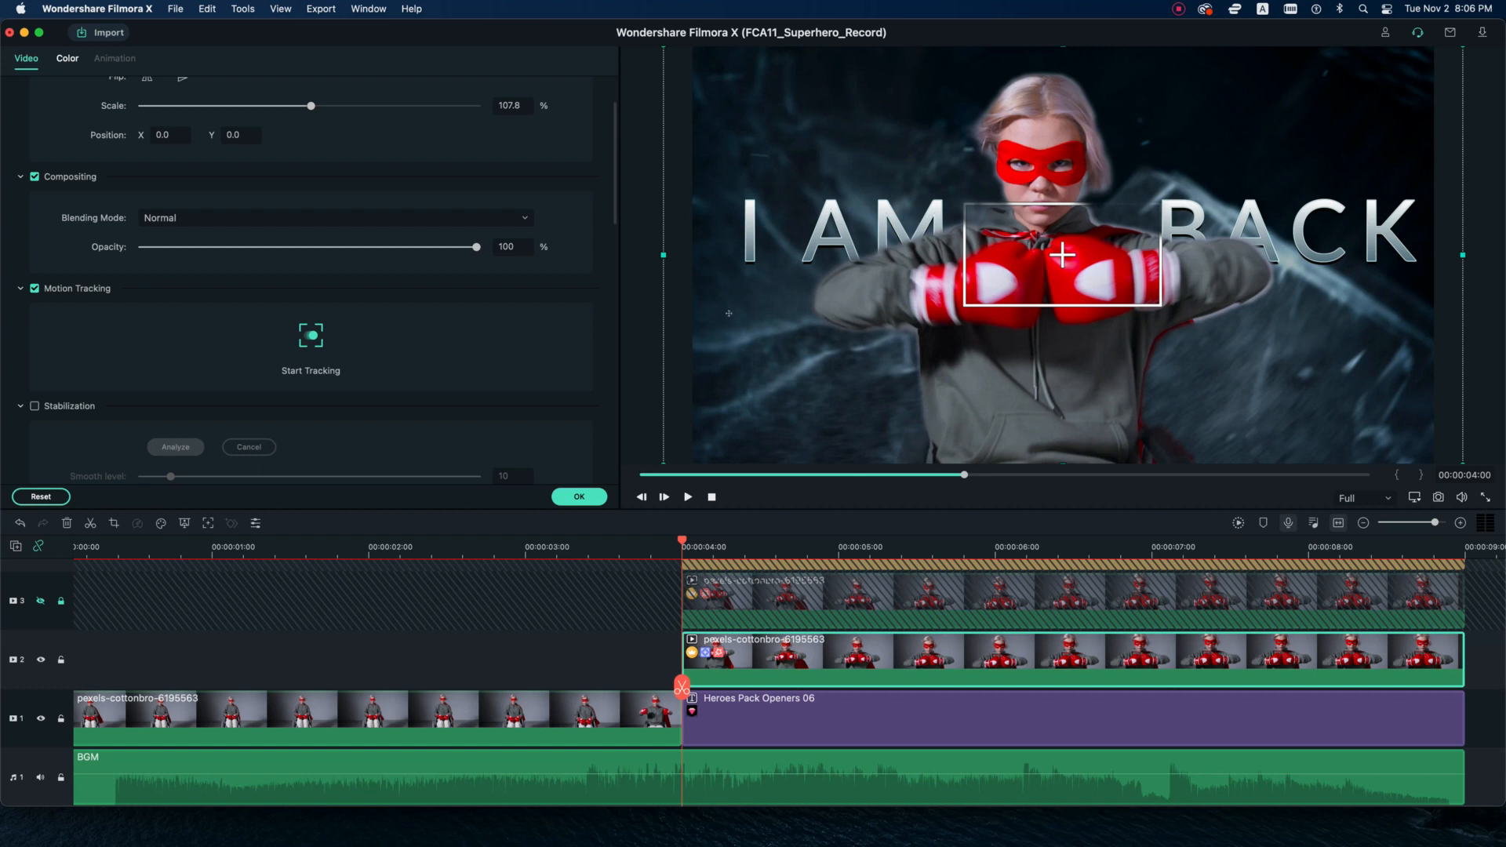
{"action": "left_click", "coordinate": [972, 306]}
{"action": "left_click_drag", "start_coordinate": [1160, 203], "coordinate": [1093, 277]}
{"action": "key", "text": "super+z"}
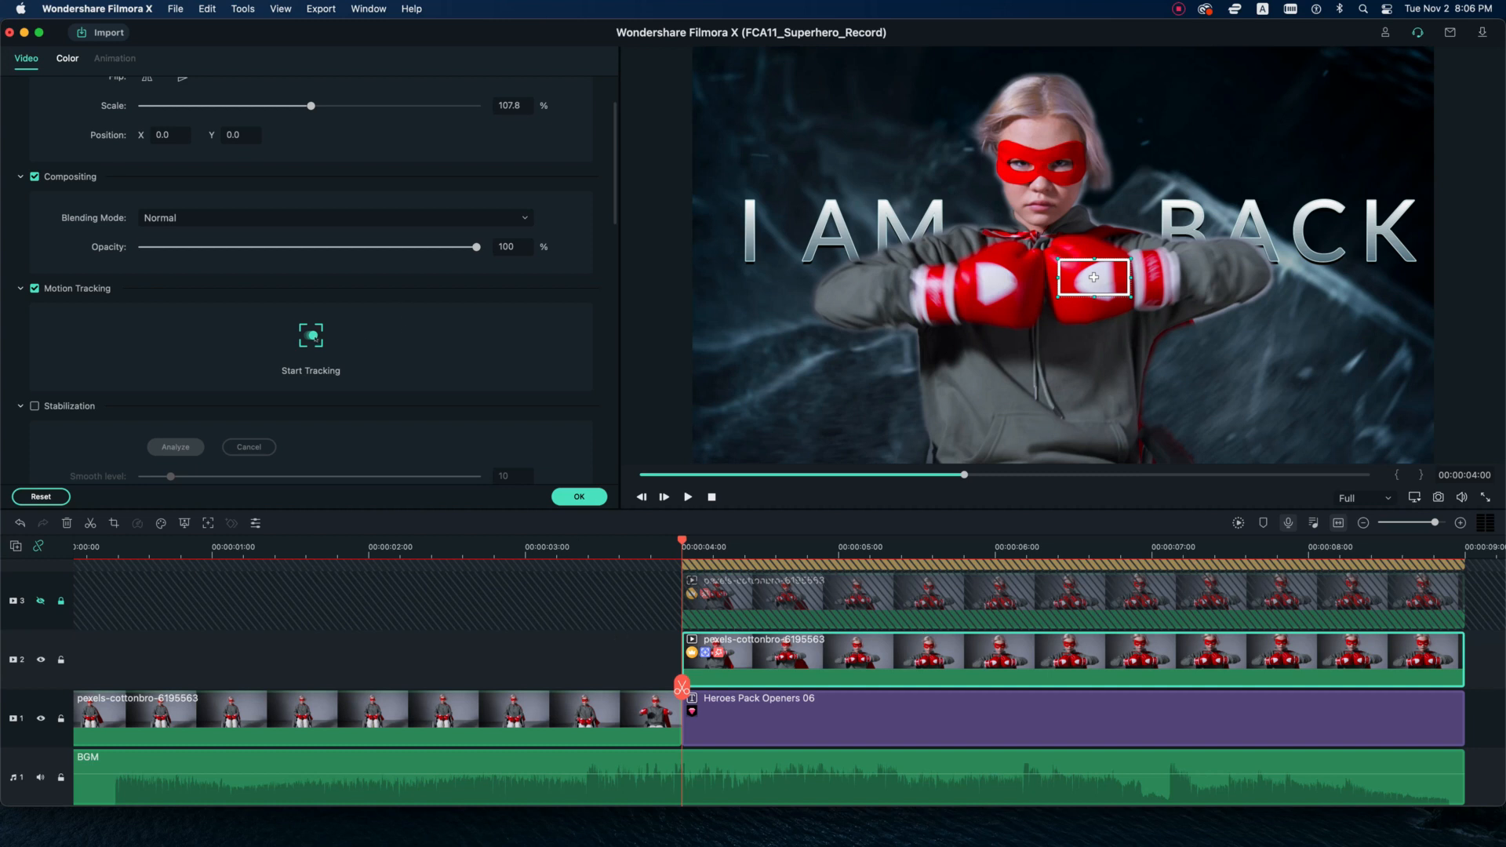
{"action": "left_click", "coordinate": [312, 336]}
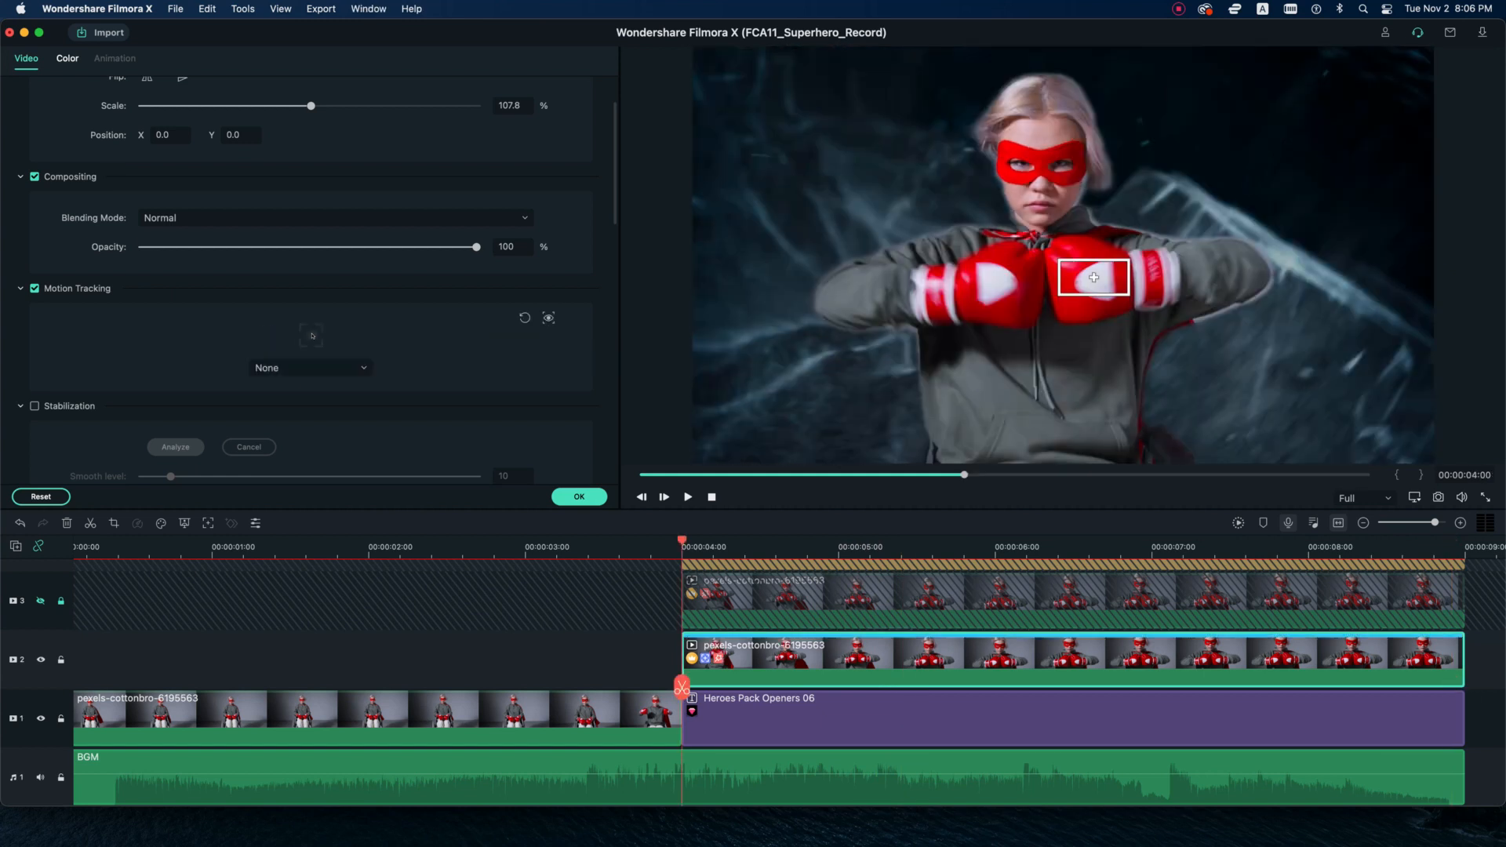
Unlock track 5 and attach Superheroes Cinematic Pack Element 38 to the glove's motion tracker.
{"action": "scroll", "coordinate": [768, 683], "scroll_direction": "up", "scroll_amount": 5}
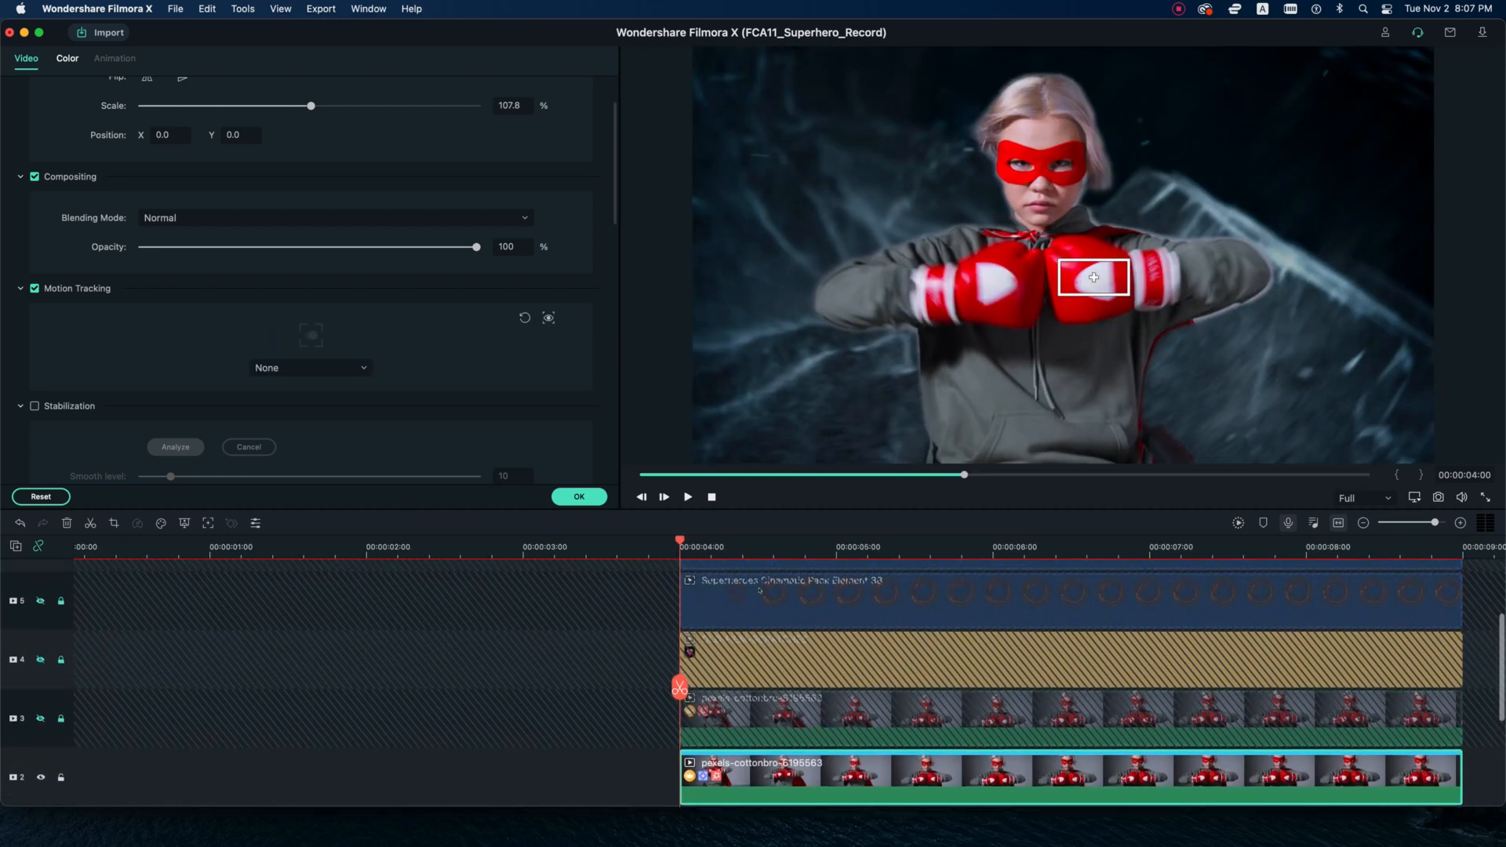
{"action": "left_click", "coordinate": [61, 601]}
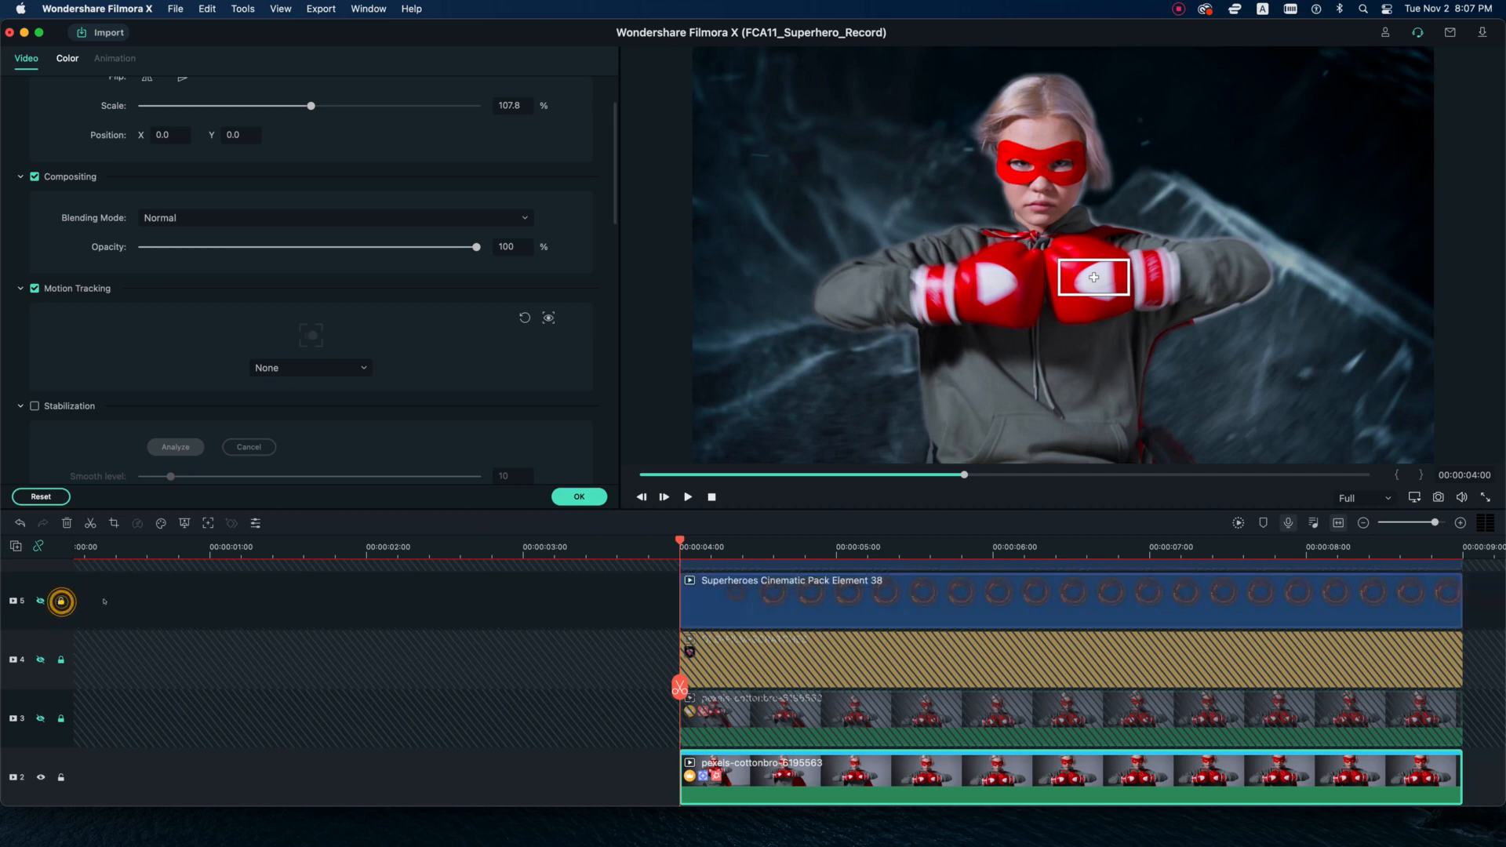
{"action": "left_click", "coordinate": [318, 368]}
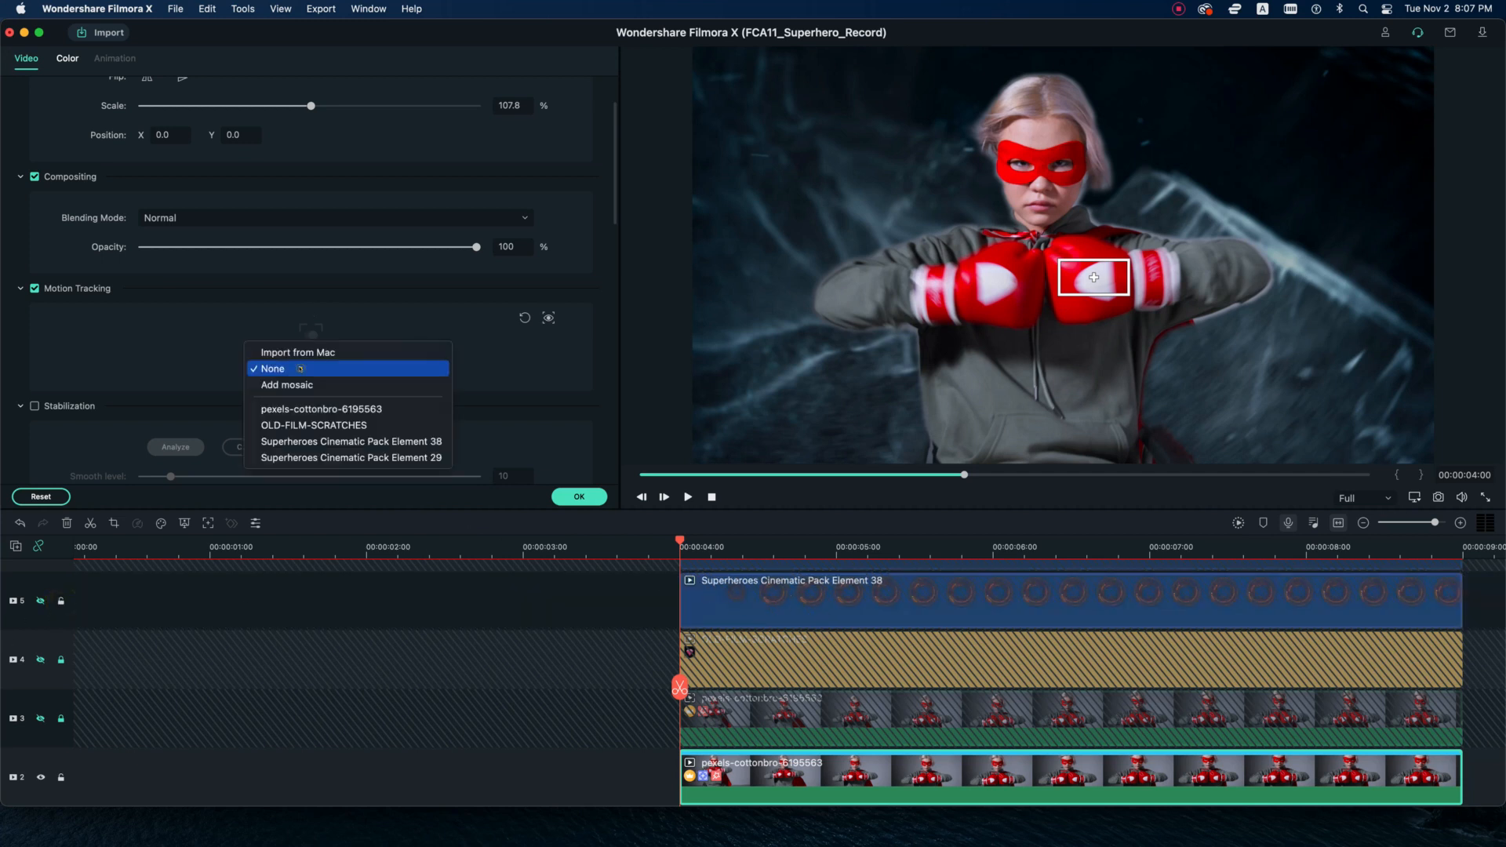
{"action": "left_click", "coordinate": [378, 442]}
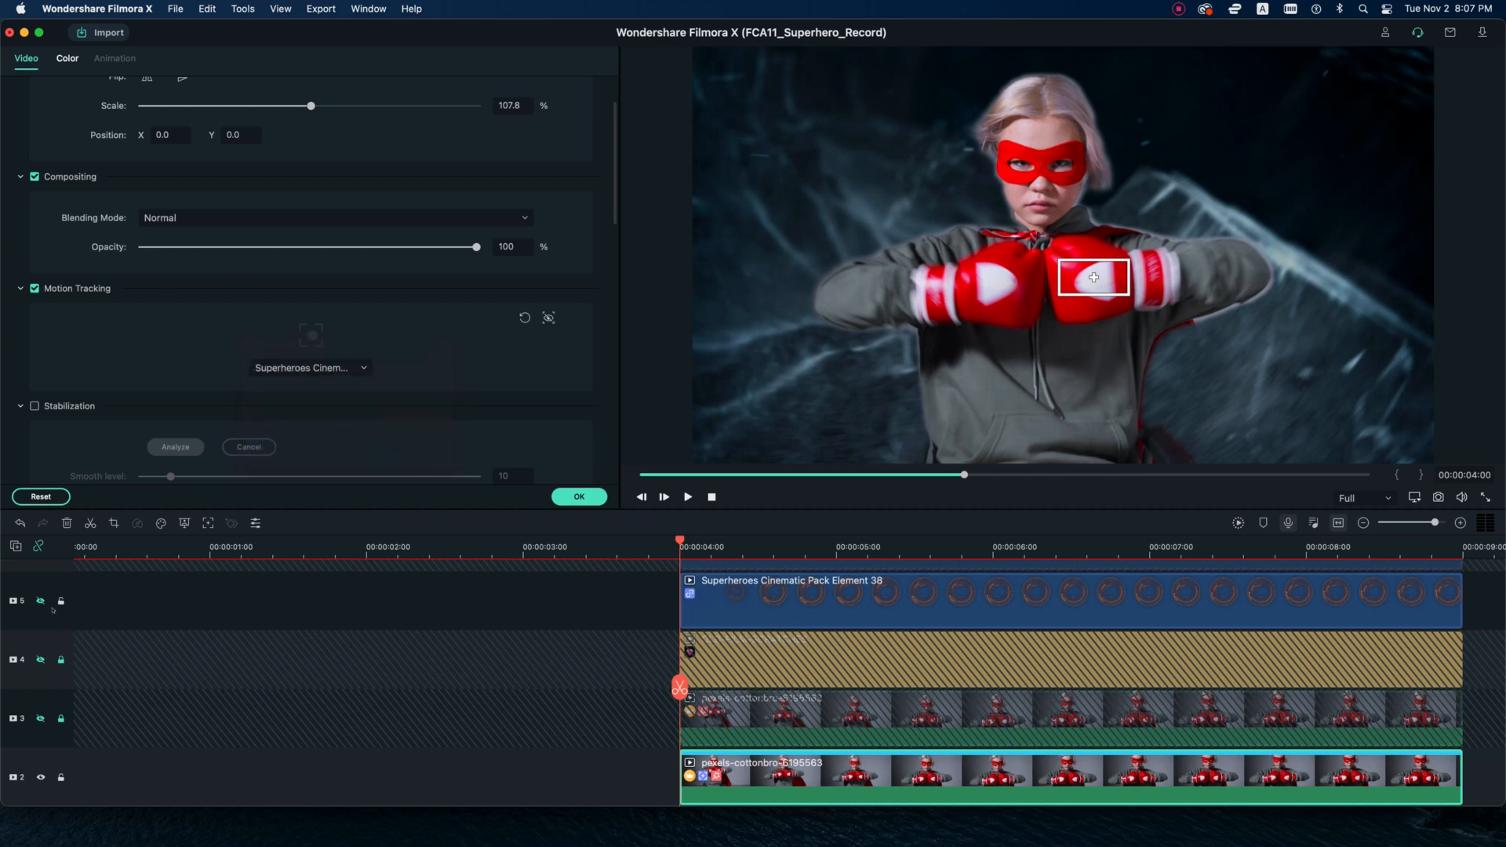
Hide the tracking box and preview the element on the glove from 00:00:04:00 up to 00:00:07:21.
{"action": "key", "text": "space"}
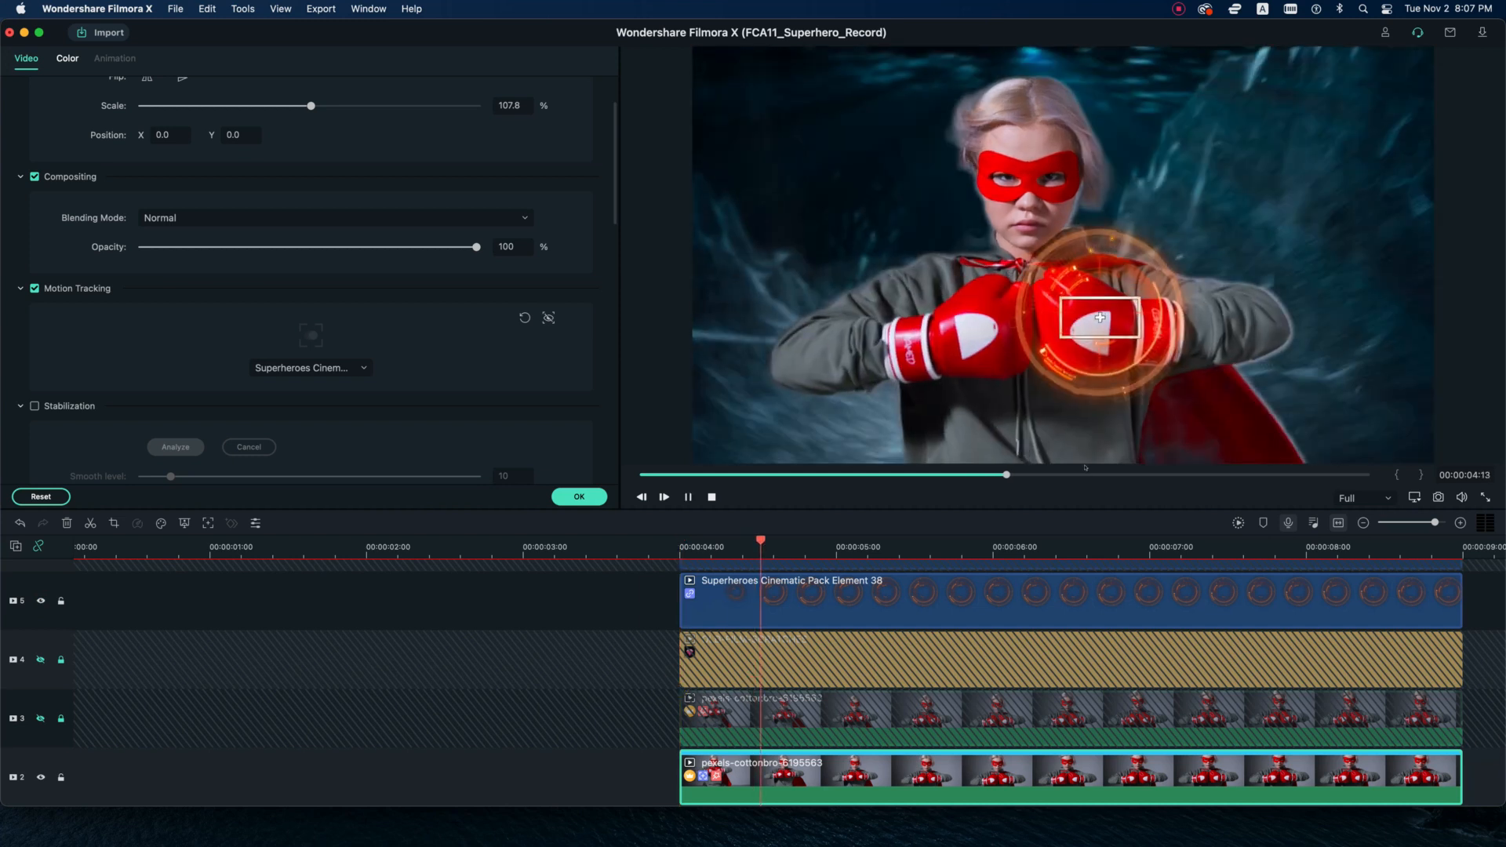
{"action": "key", "text": "space"}
{"action": "left_click", "coordinate": [548, 318]}
{"action": "left_click_drag", "start_coordinate": [1028, 688], "coordinate": [1280, 688]}
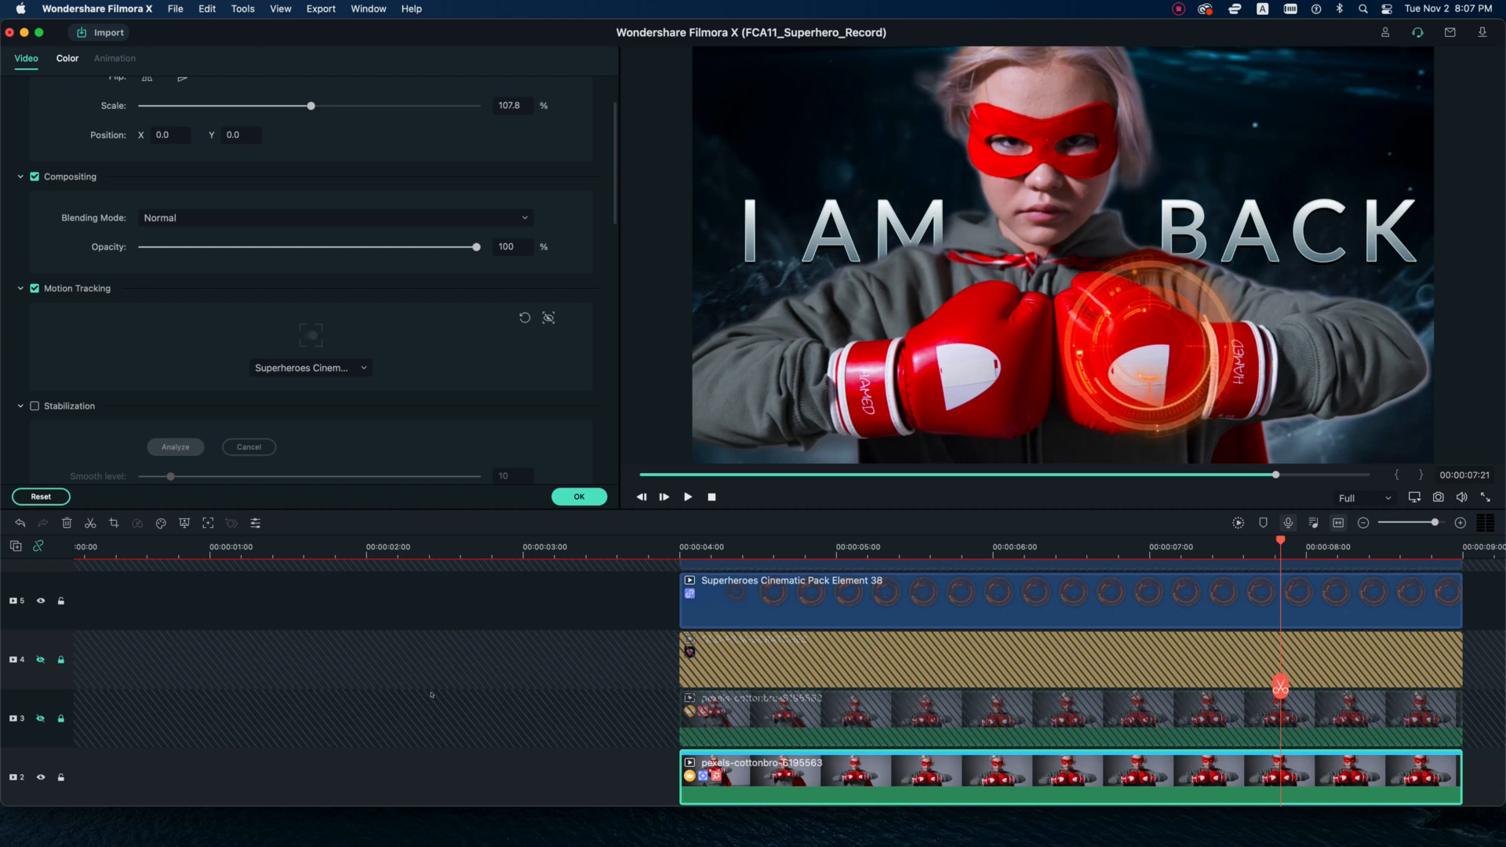
Hide track 5, lock and hide track 2, and unlock and show track 3.
{"action": "left_click", "coordinate": [41, 601]}
{"action": "scroll", "coordinate": [47, 628], "scroll_direction": "down", "scroll_amount": 3}
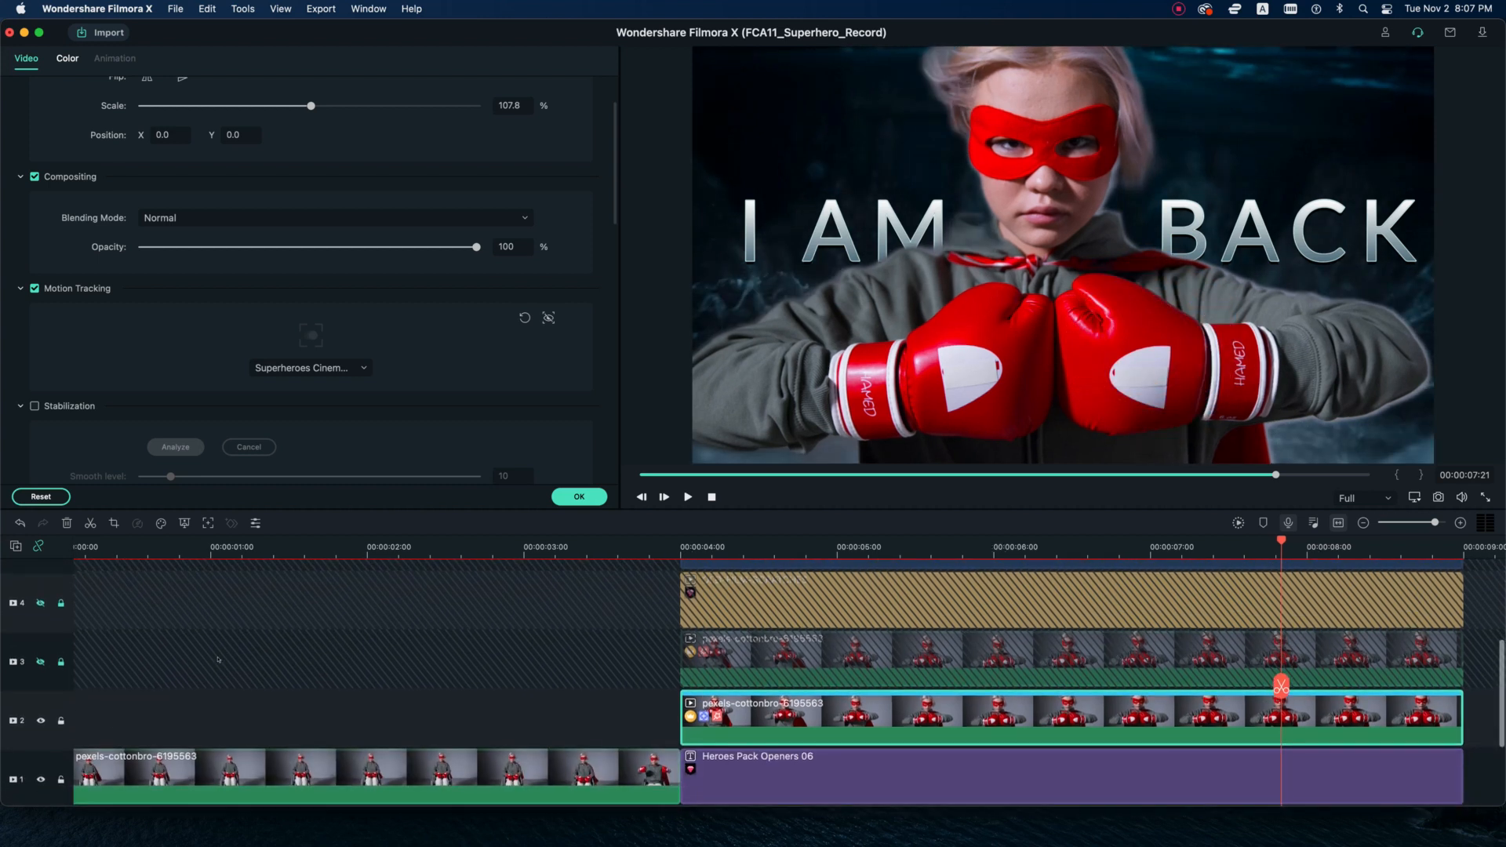
{"action": "left_click", "coordinate": [61, 718]}
{"action": "left_click", "coordinate": [41, 717]}
{"action": "left_click", "coordinate": [62, 660]}
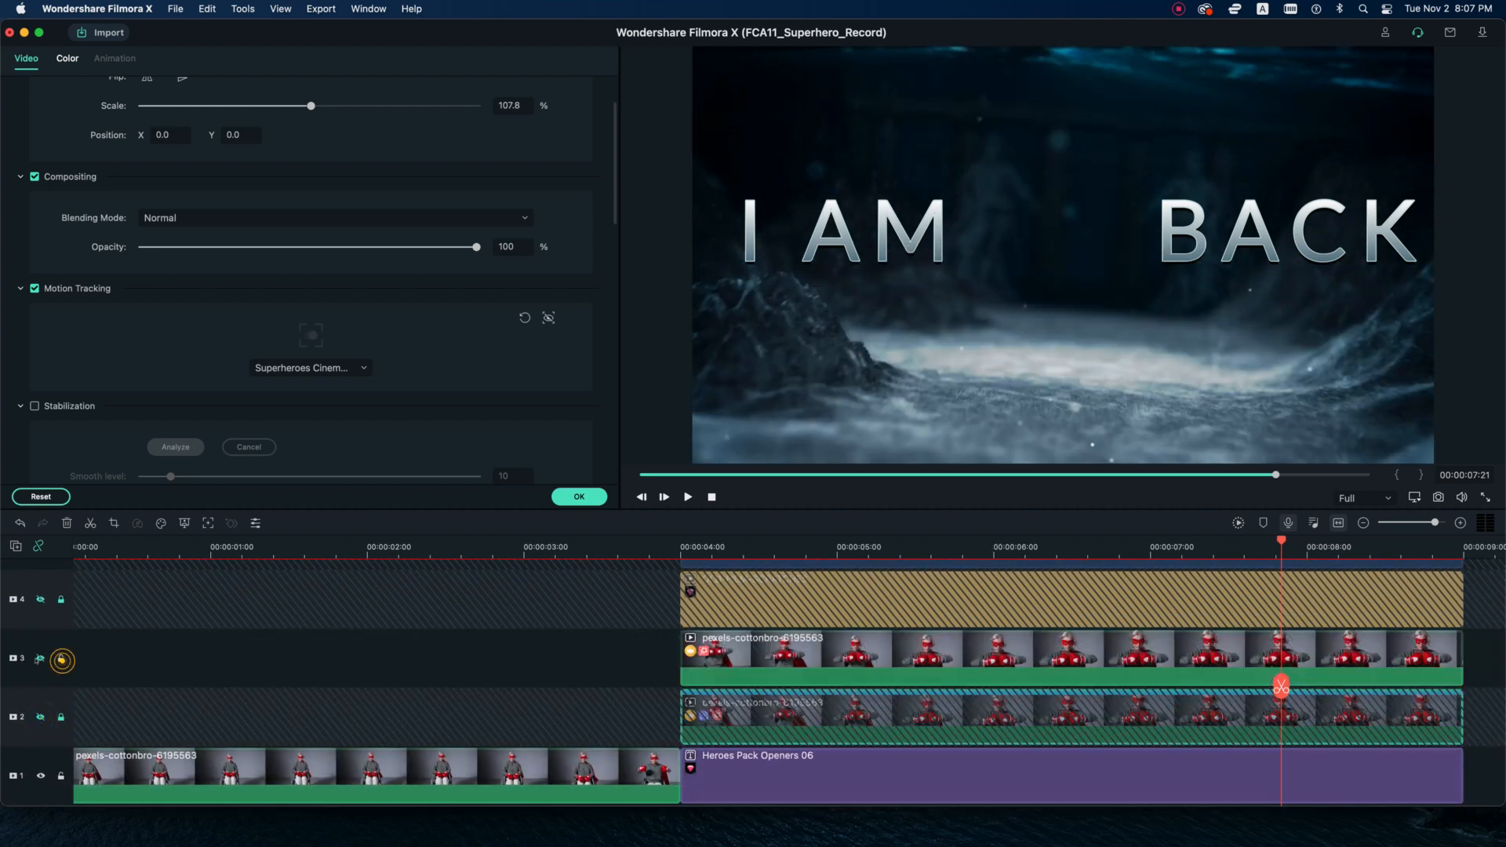
{"action": "left_click", "coordinate": [40, 659]}
Enable Motion Tracking on the track 3 clip from 00:00:04:00 and track the masked eye.
{"action": "left_click", "coordinate": [1276, 683]}
{"action": "left_click_drag", "start_coordinate": [742, 674], "coordinate": [680, 679]}
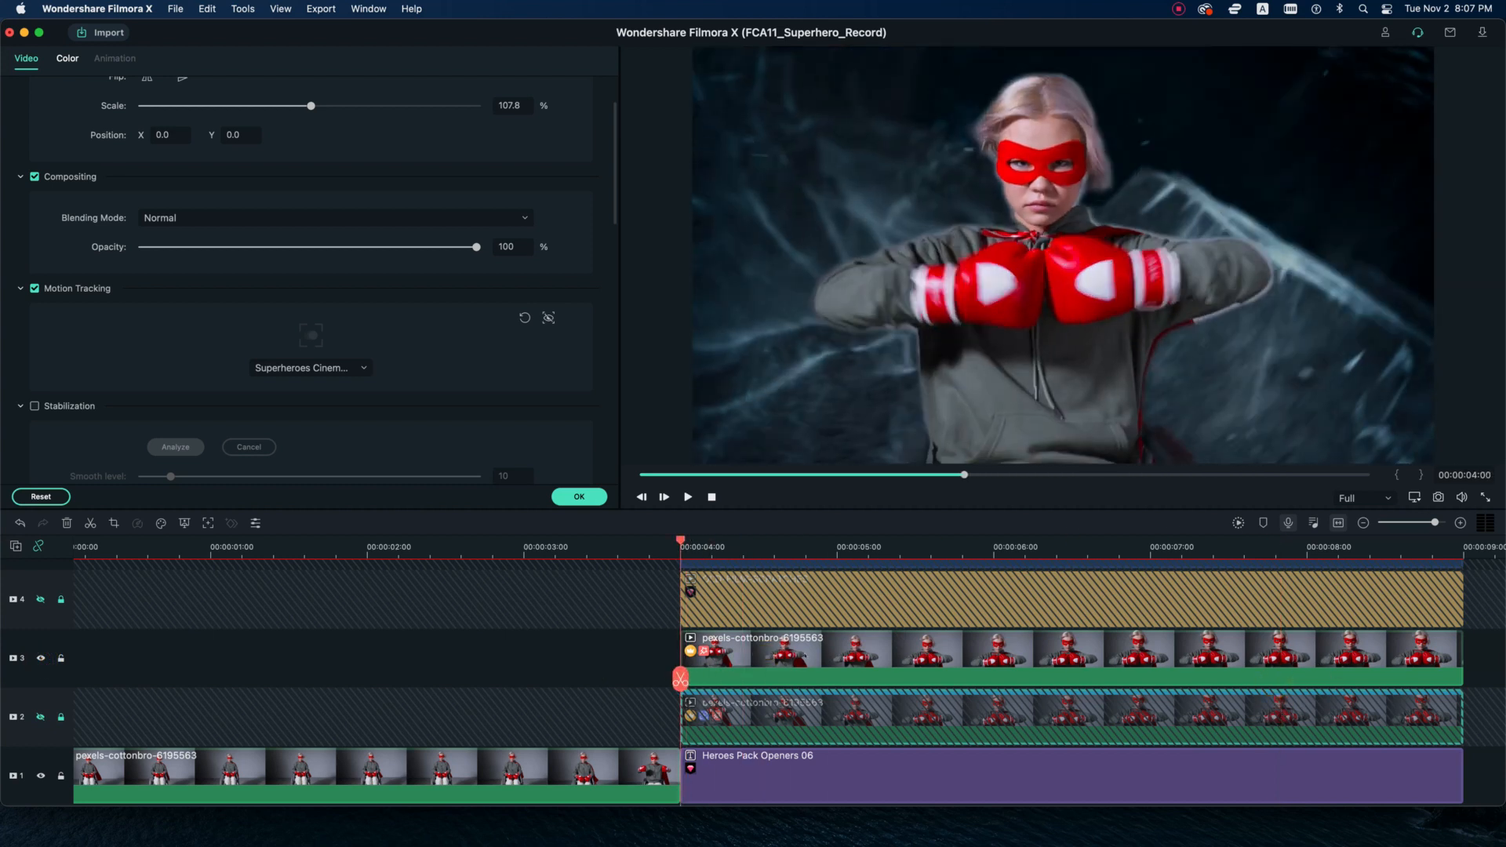
{"action": "left_click", "coordinate": [840, 651]}
{"action": "left_click", "coordinate": [34, 288]}
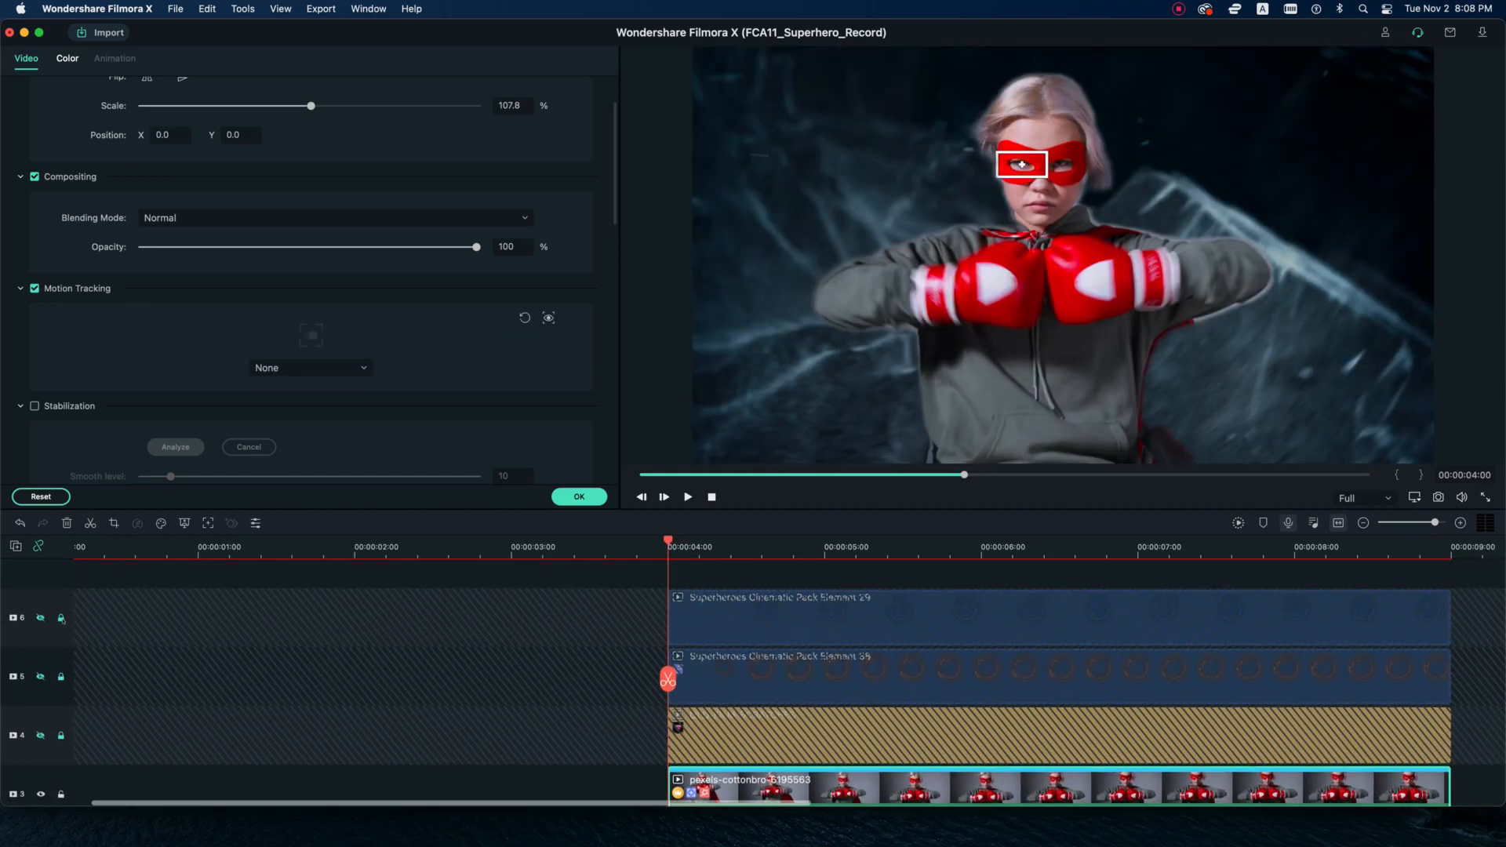
Attach Superheroes Cinematic Pack Element 29 to the eye's motion tracker and show tracks 5 and 6.
{"action": "left_click", "coordinate": [310, 368]}
{"action": "scroll", "coordinate": [998, 672], "scroll_direction": "up", "scroll_amount": 2}
{"action": "scroll", "coordinate": [999, 672], "scroll_direction": "up", "scroll_amount": 2}
{"action": "scroll", "coordinate": [781, 684], "scroll_direction": "right", "scroll_amount": 1}
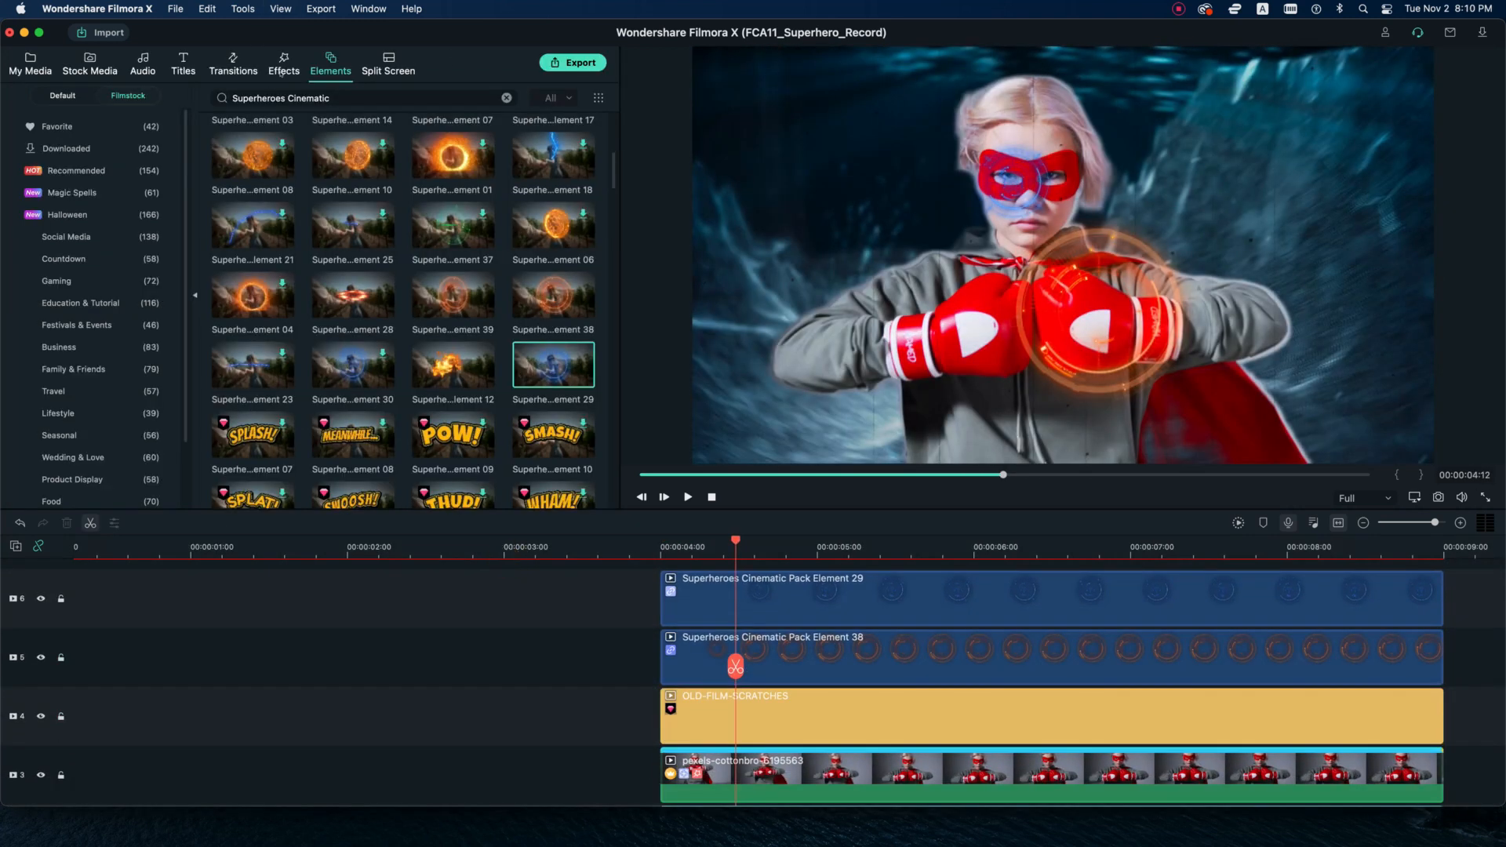
Search the effects for Movie and place Movie 12 on track 7, spanning the superhero elements from 00:00:04:00.
{"action": "left_click", "coordinate": [281, 73]}
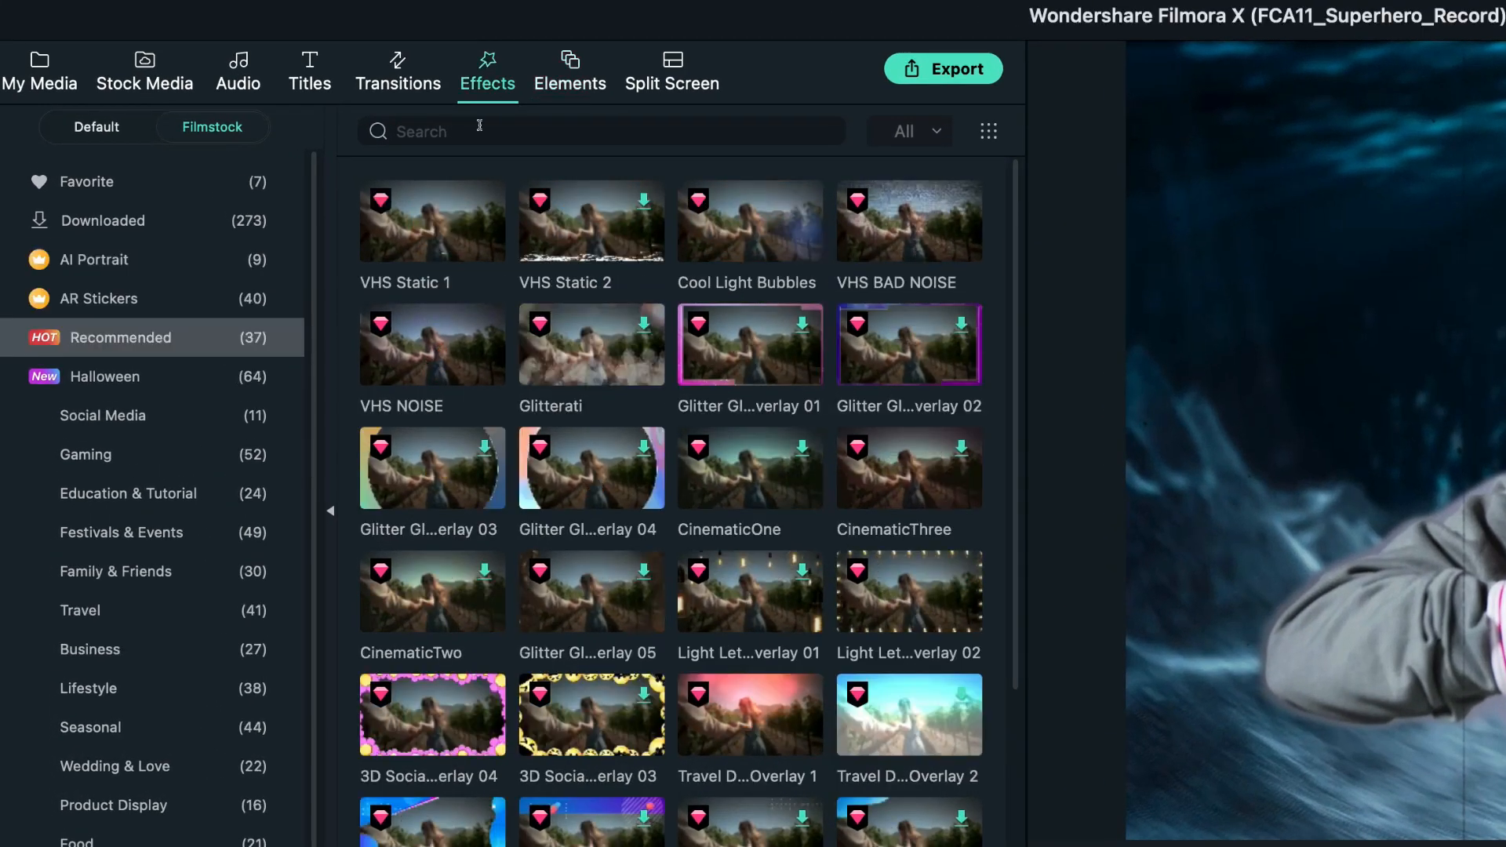
{"action": "left_click", "coordinate": [480, 129]}
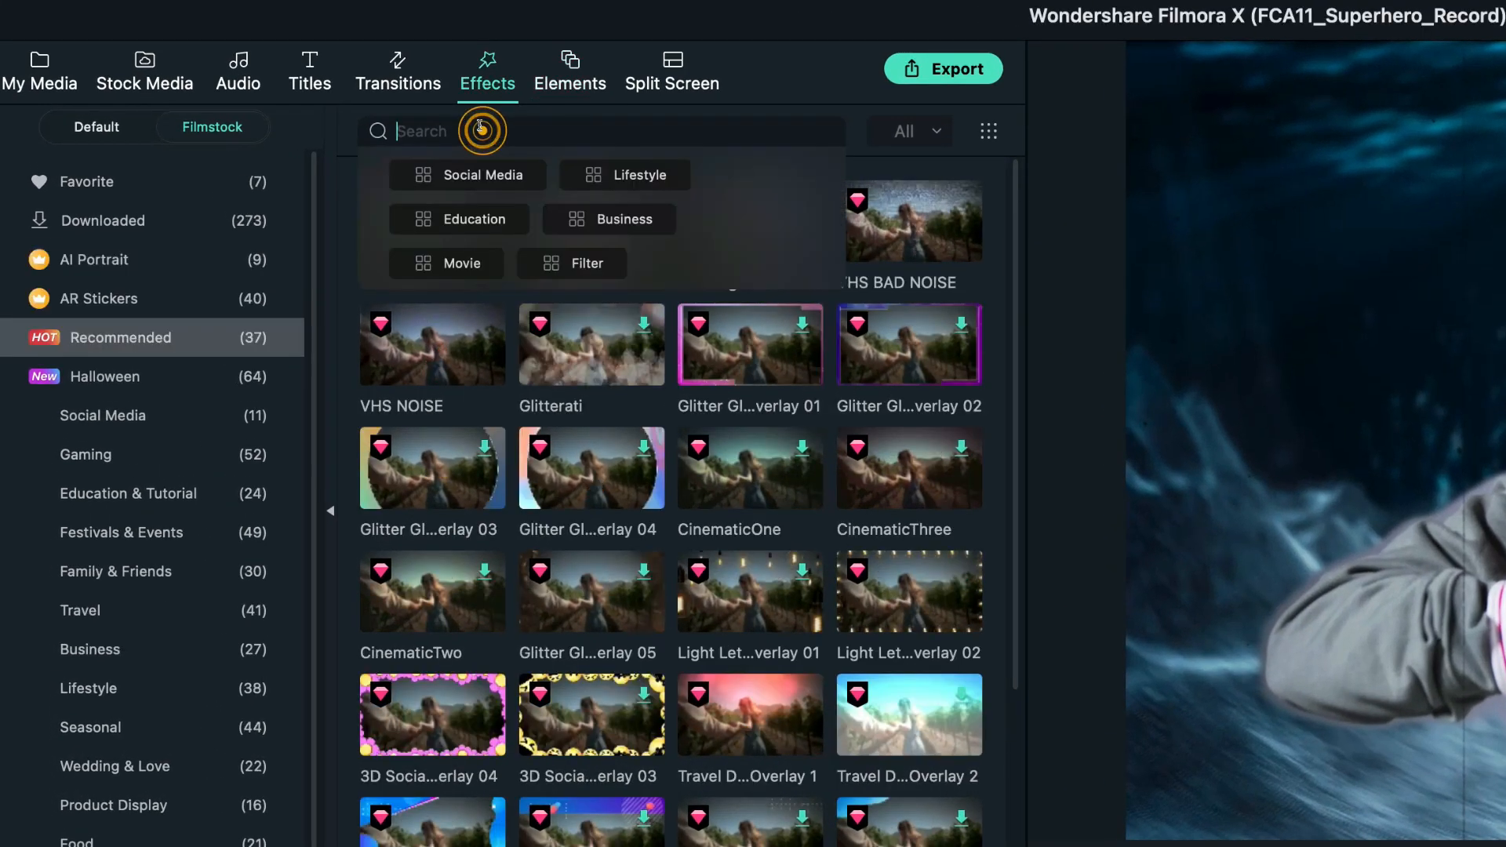
{"action": "type", "text": "Movie"}
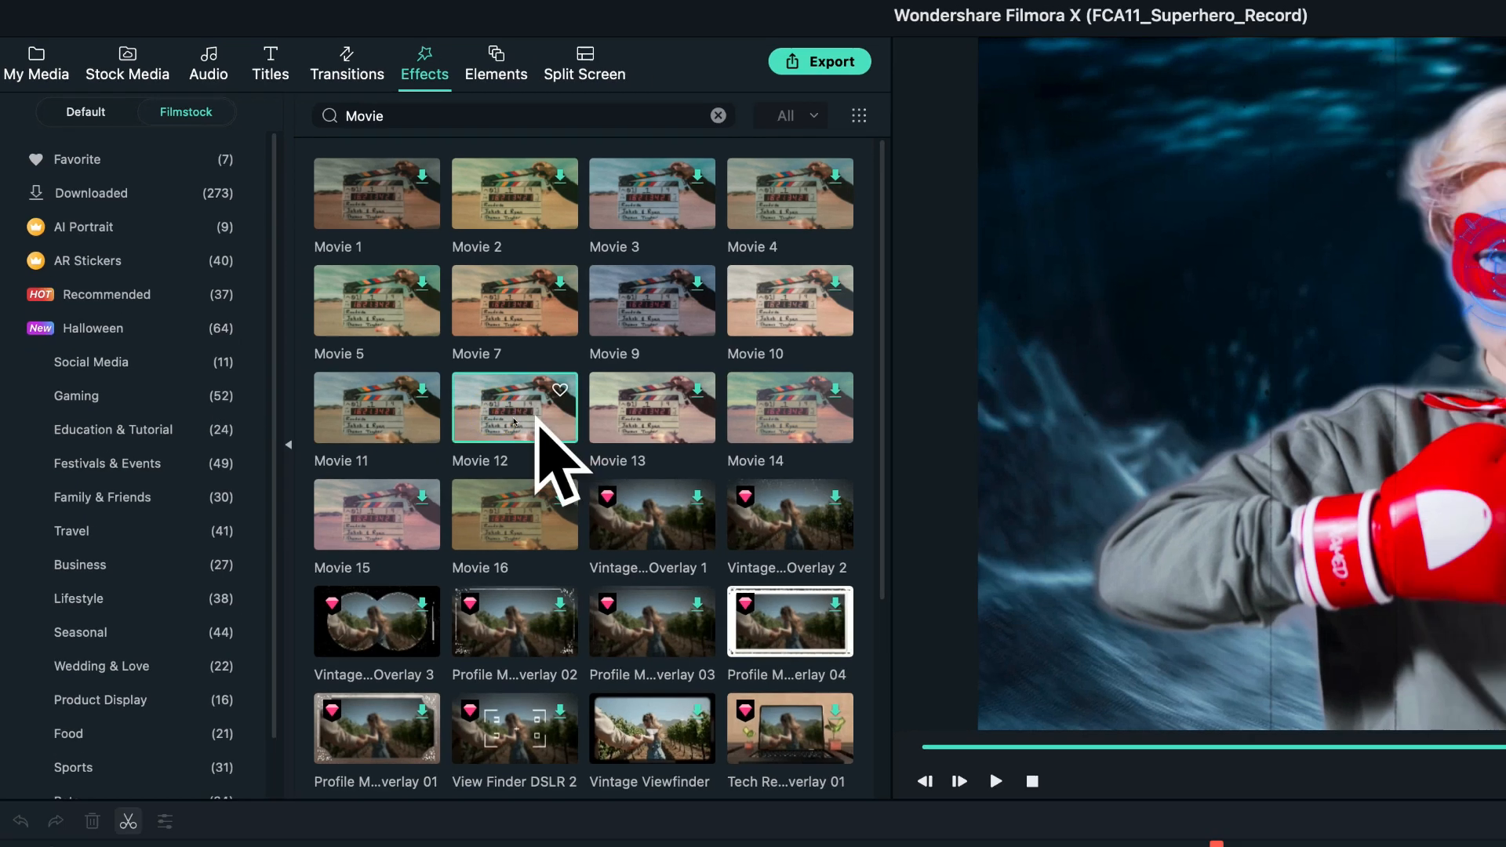
{"action": "left_click_drag", "start_coordinate": [594, 474], "coordinate": [737, 592]}
{"action": "left_click", "coordinate": [40, 648]}
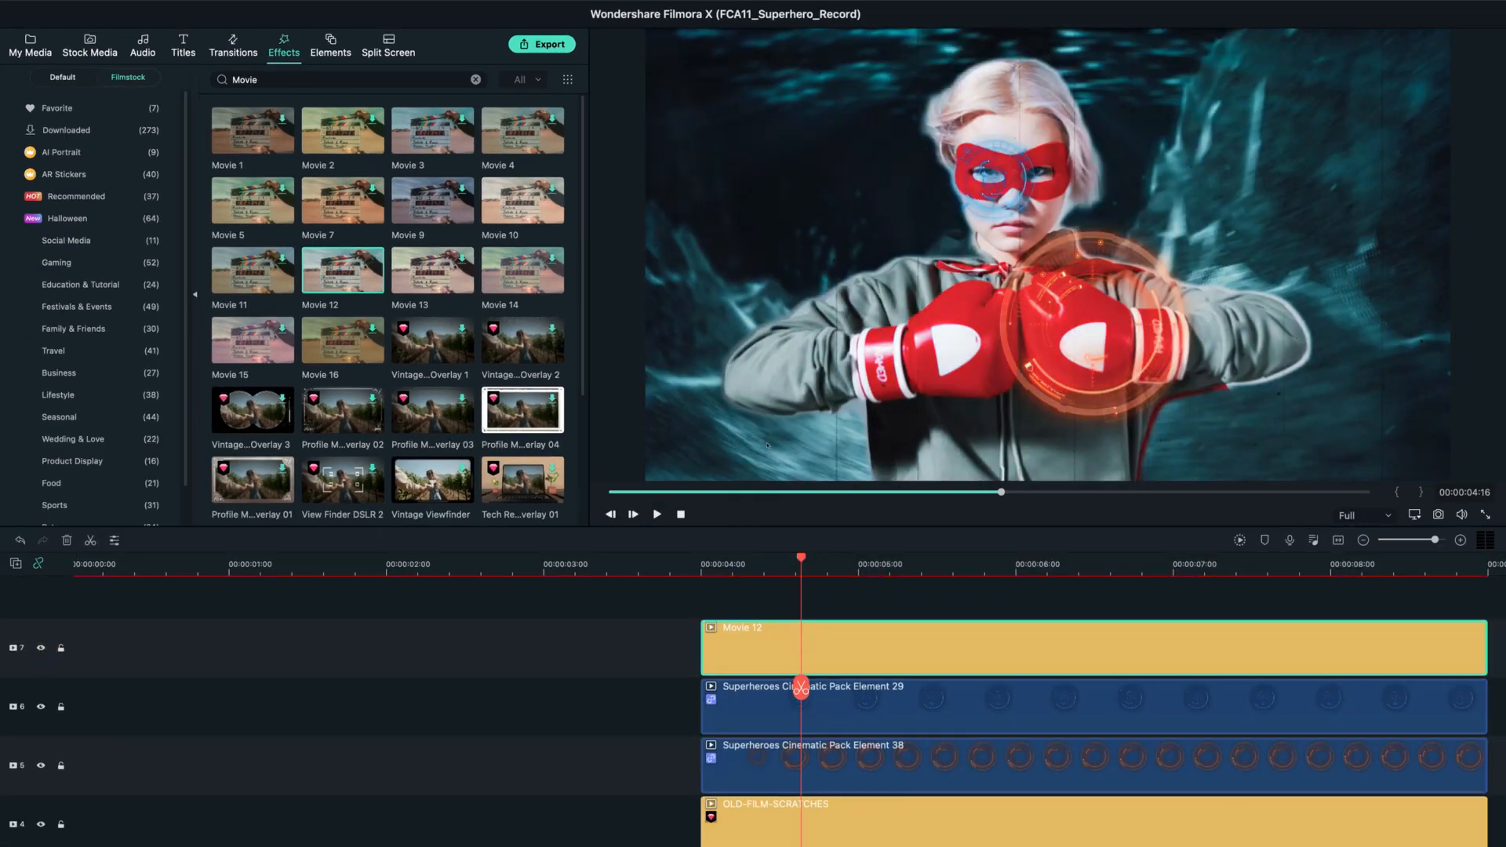
{"action": "scroll", "coordinate": [989, 644], "scroll_direction": "right", "scroll_amount": 1}
{"action": "left_click", "coordinate": [816, 562]}
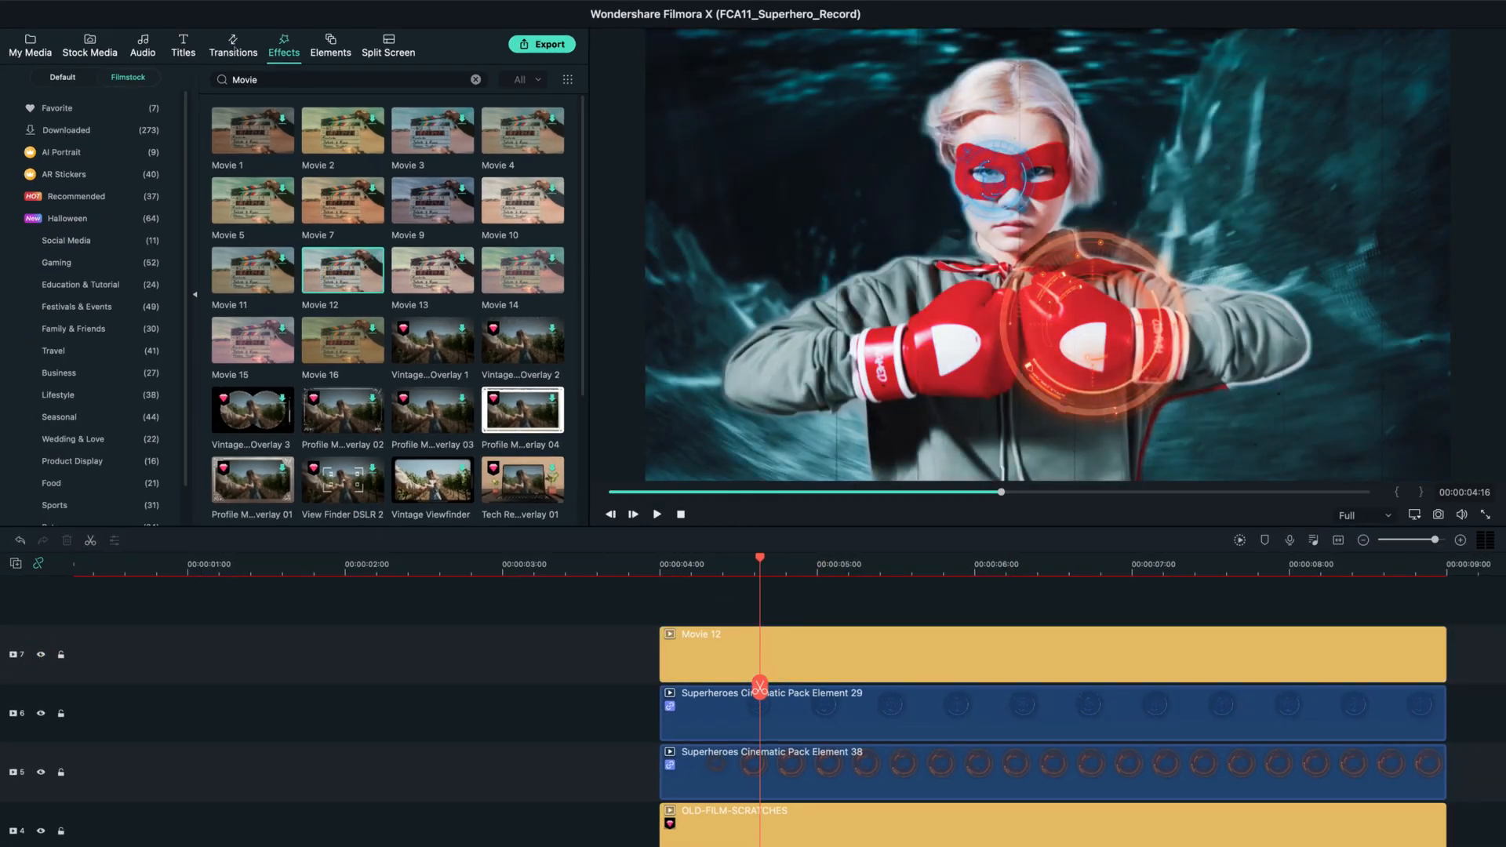
Add the AI Portrait effect Neon Ring on track 8, starting shortly before 00:00:05:00, and preview it up to 00:00:05:24.
{"action": "left_click", "coordinate": [67, 152]}
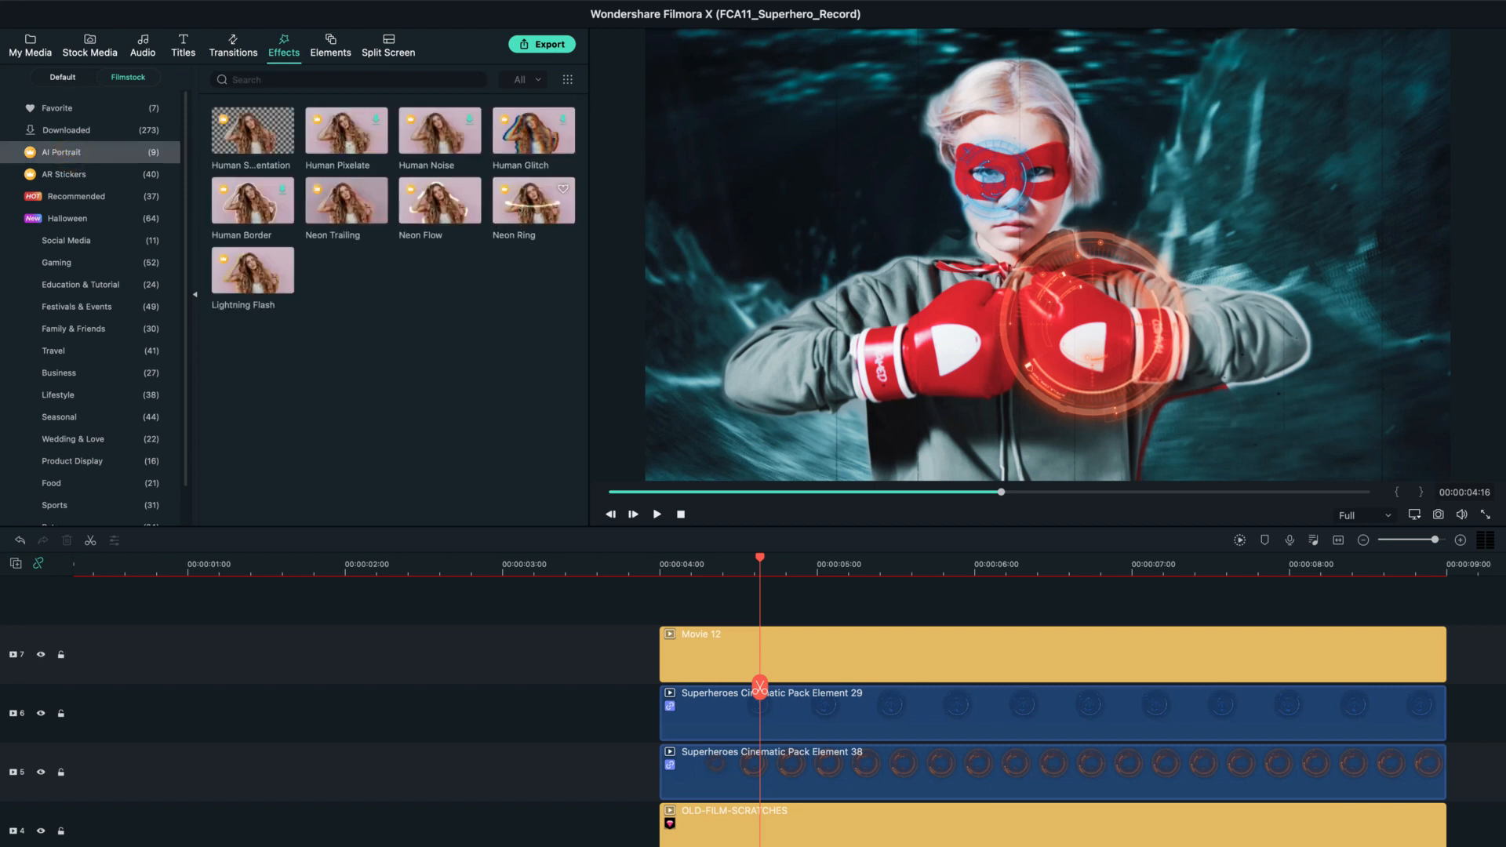
{"action": "left_click", "coordinate": [522, 207]}
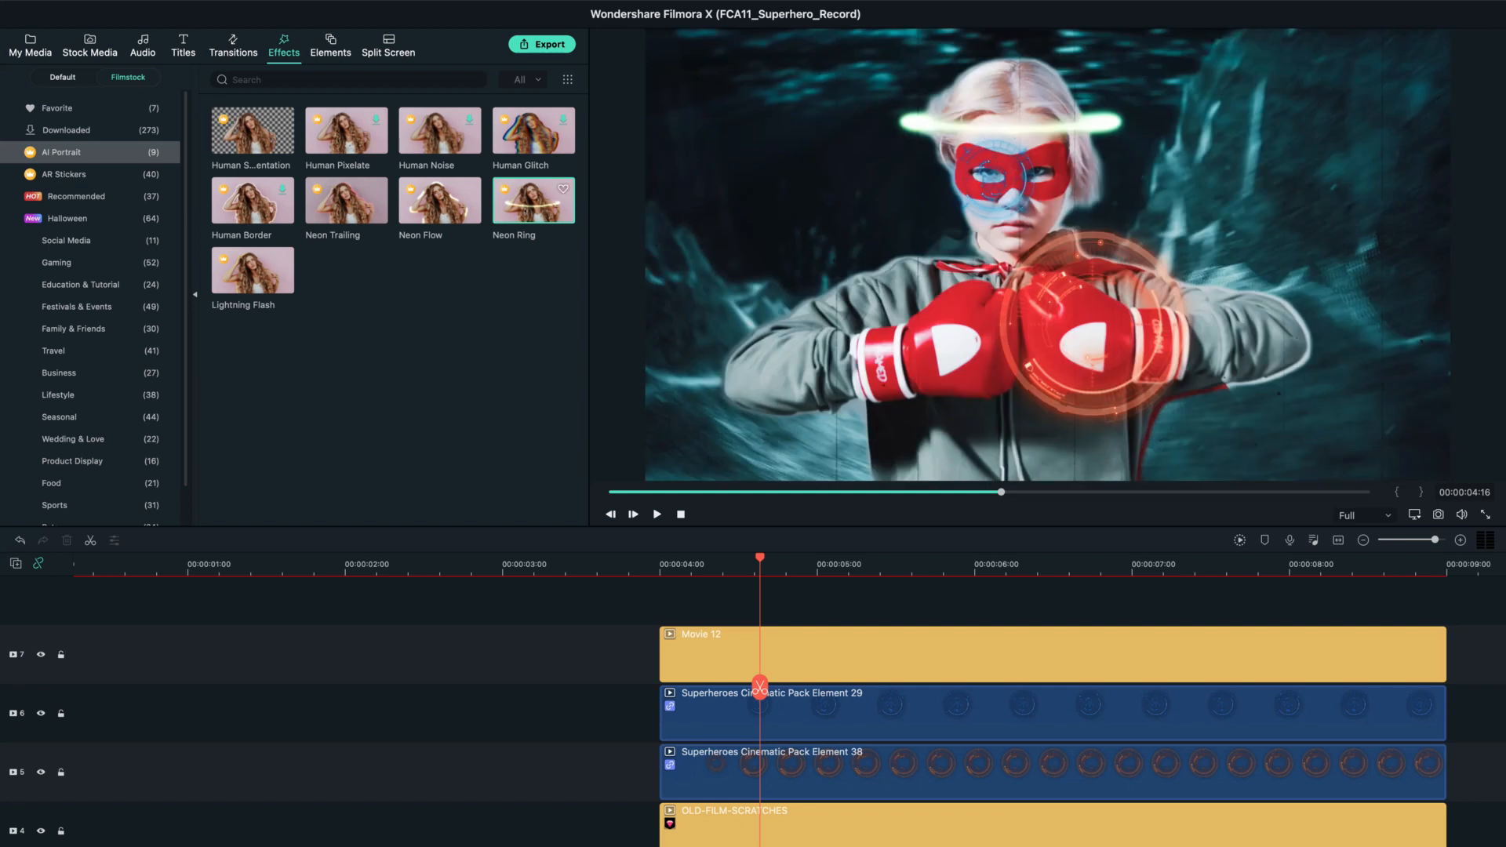
{"action": "left_click_drag", "start_coordinate": [774, 498], "coordinate": [787, 600]}
{"action": "left_click_drag", "start_coordinate": [759, 687], "coordinate": [968, 680]}
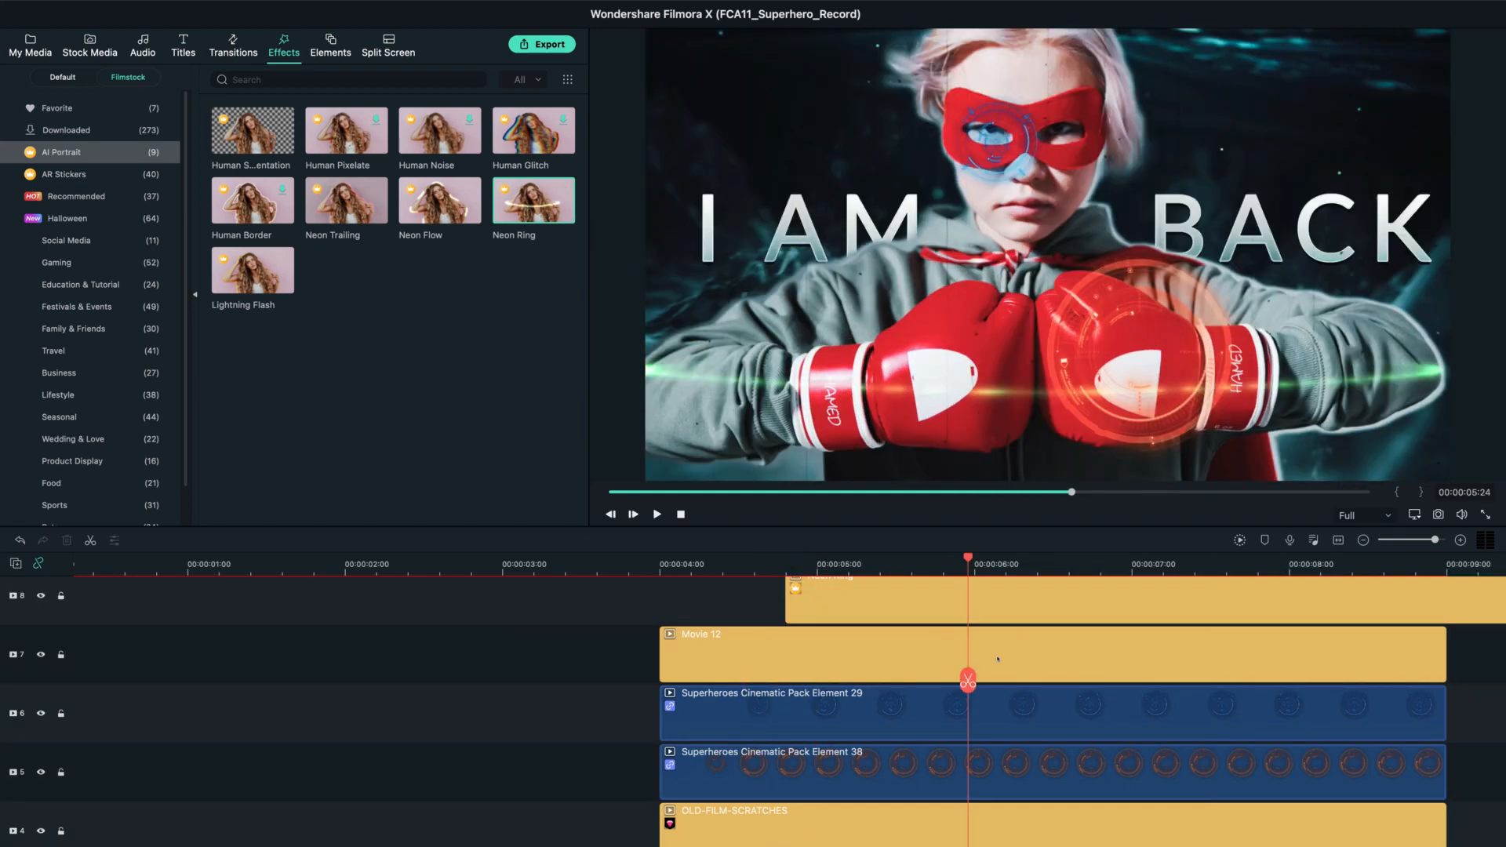
Change the Neon Ring effect's color to blue.
{"action": "left_click", "coordinate": [976, 613]}
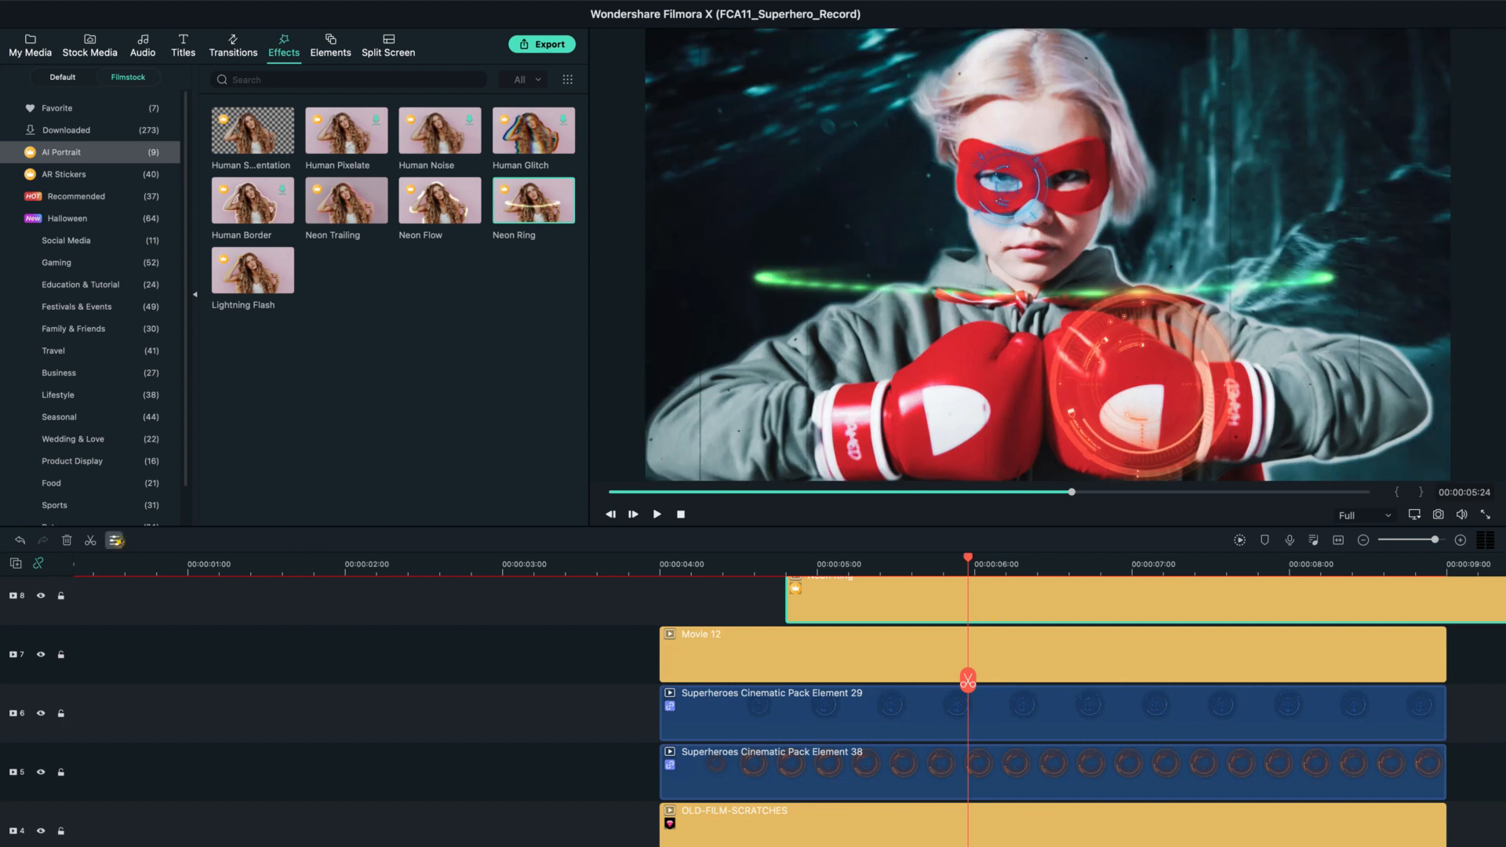
{"action": "left_click", "coordinate": [115, 541]}
{"action": "left_click", "coordinate": [141, 188]}
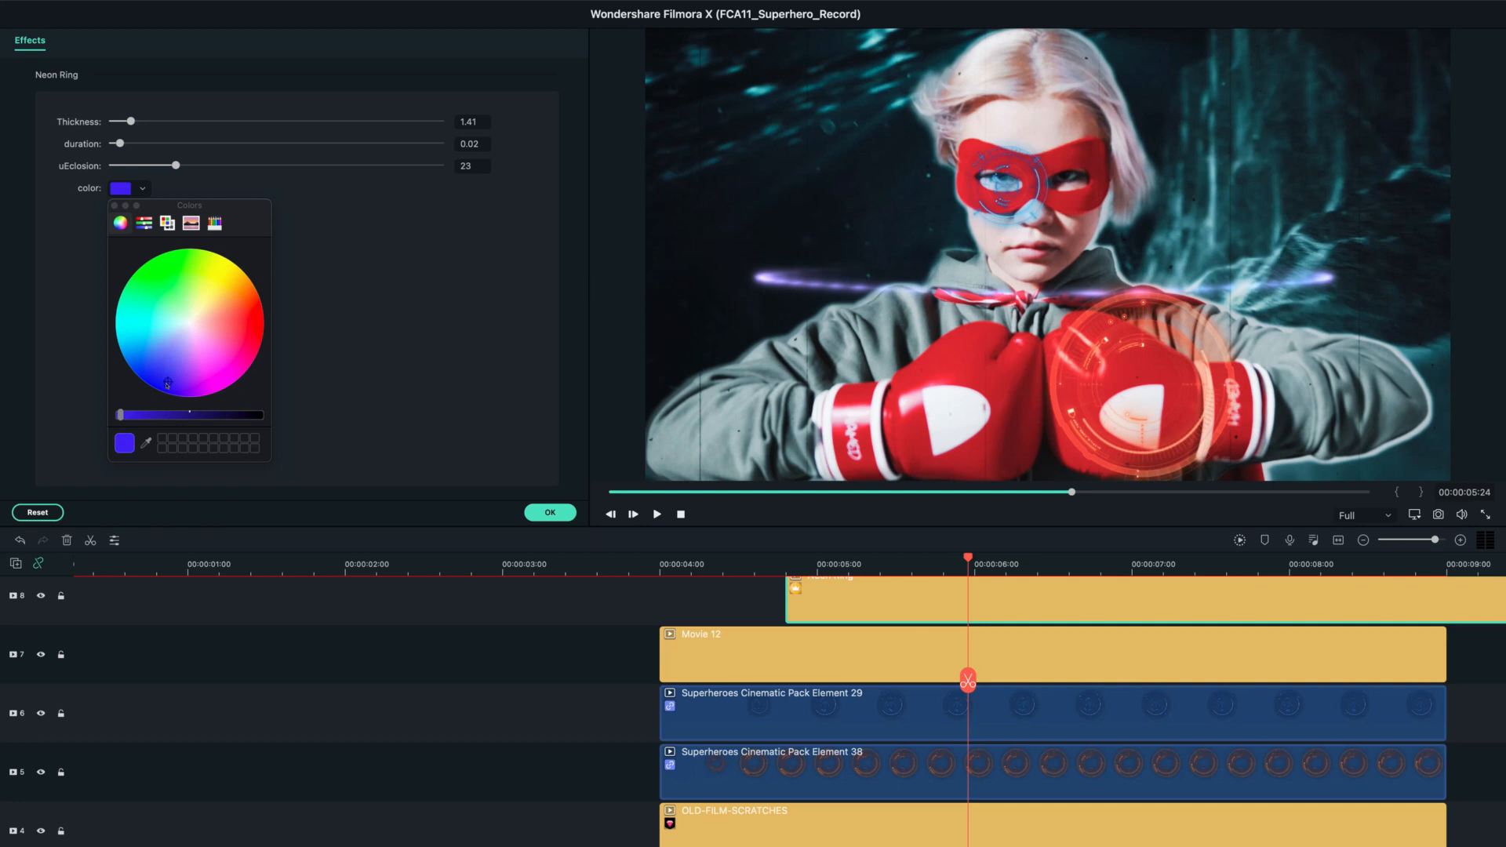
{"action": "left_click", "coordinate": [550, 512]}
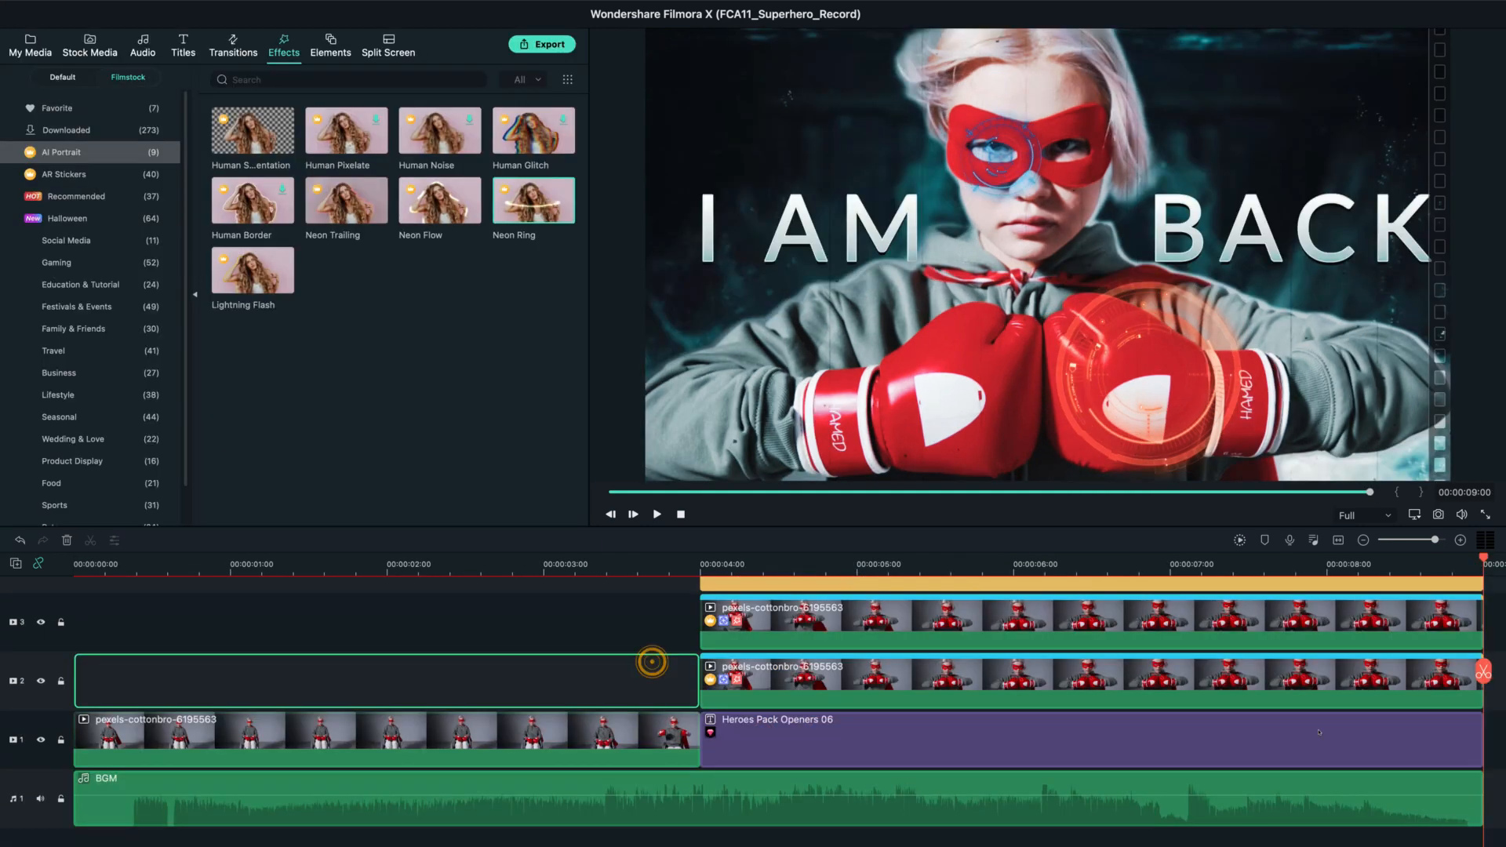
Scrub through the opening section and open its SUPERHERO title on track 2 in the advanced title editor.
{"action": "scroll", "coordinate": [1247, 703], "scroll_direction": "up", "scroll_amount": 5}
{"action": "scroll", "coordinate": [1247, 703], "scroll_direction": "down", "scroll_amount": 5}
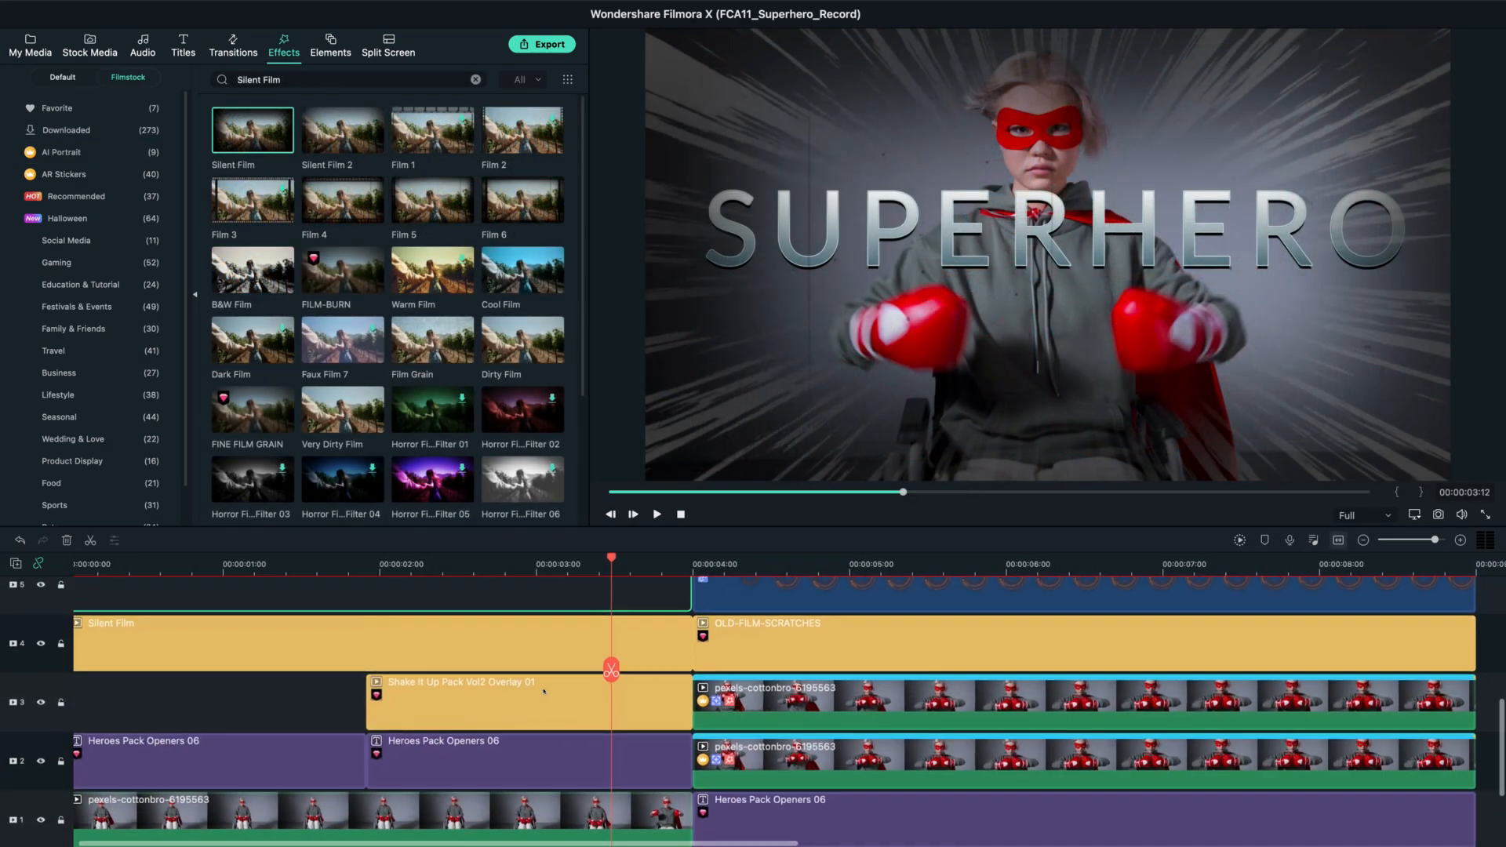
{"action": "left_click_drag", "start_coordinate": [436, 667], "coordinate": [407, 674]}
{"action": "left_click_drag", "start_coordinate": [303, 677], "coordinate": [463, 686]}
{"action": "left_click", "coordinate": [507, 753]}
{"action": "left_click", "coordinate": [161, 540]}
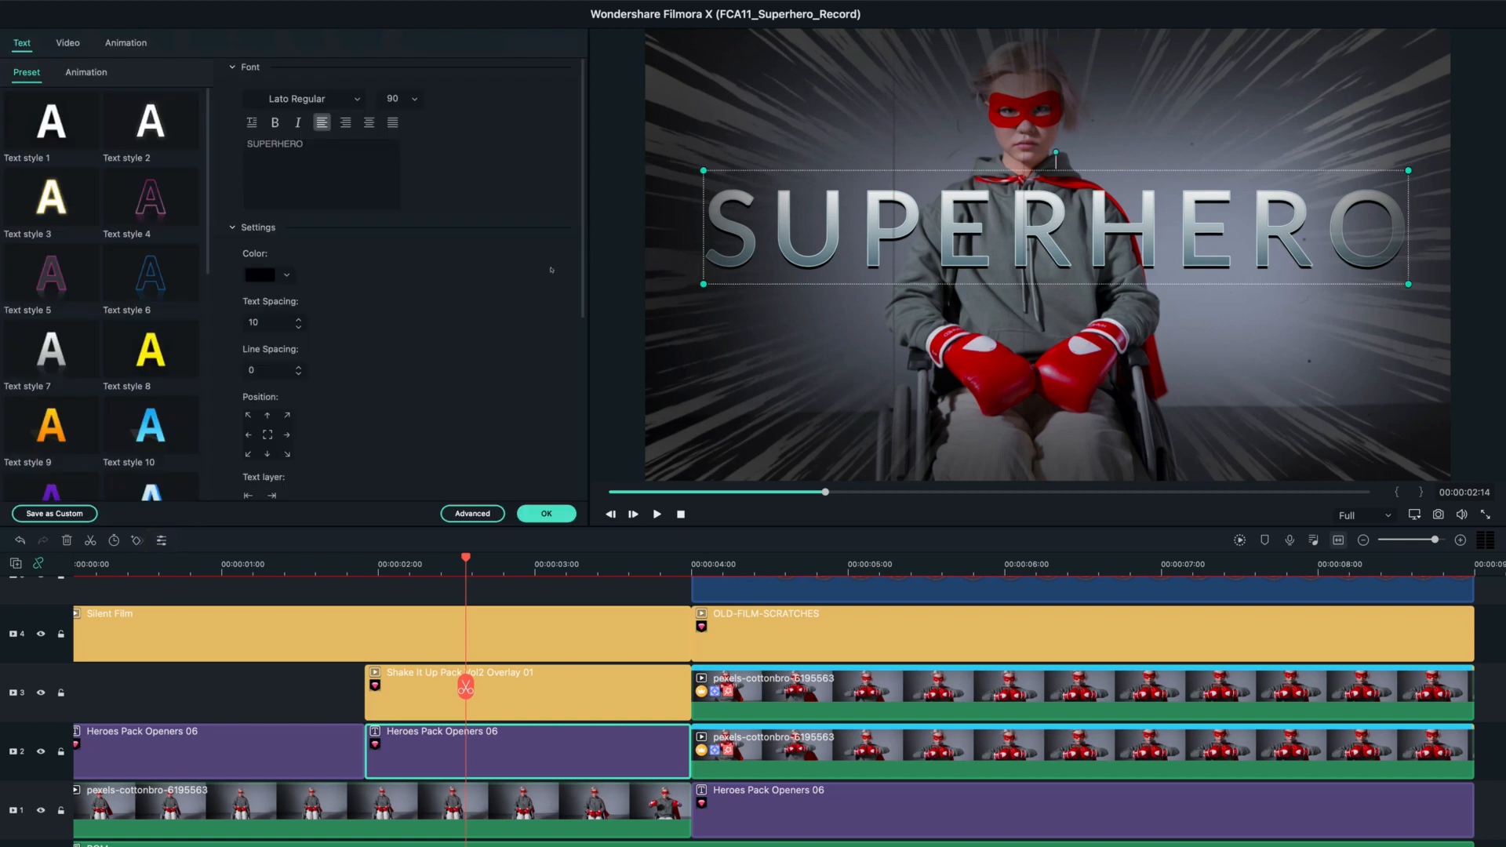
{"action": "left_click", "coordinate": [472, 512]}
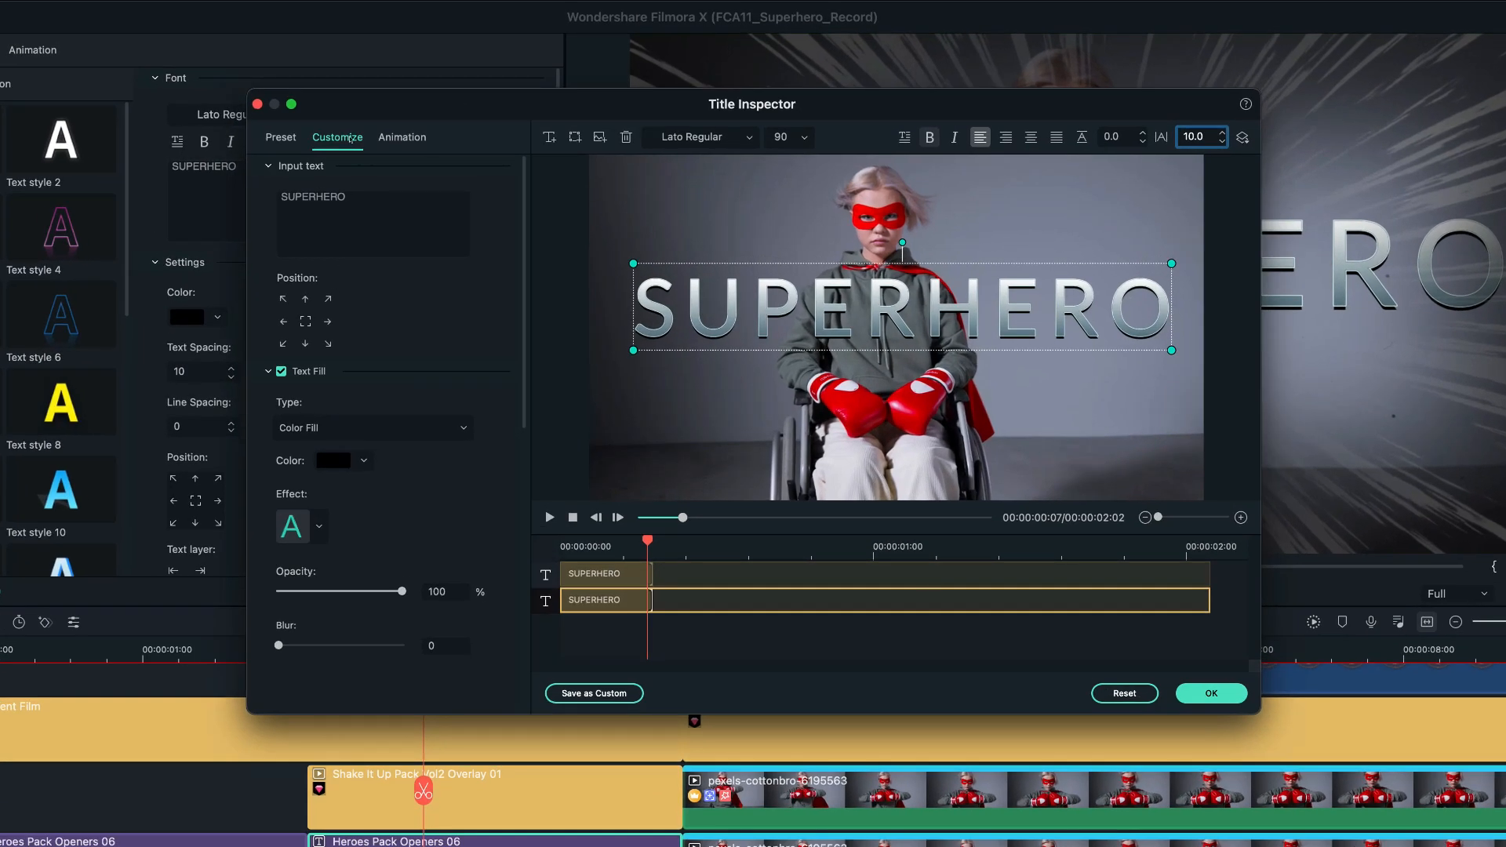
Give the SUPERHERO title the Pinwheel animation and adjust the animation's length.
{"action": "left_click", "coordinate": [402, 137]}
{"action": "scroll", "coordinate": [458, 590], "scroll_direction": "down", "scroll_amount": 10}
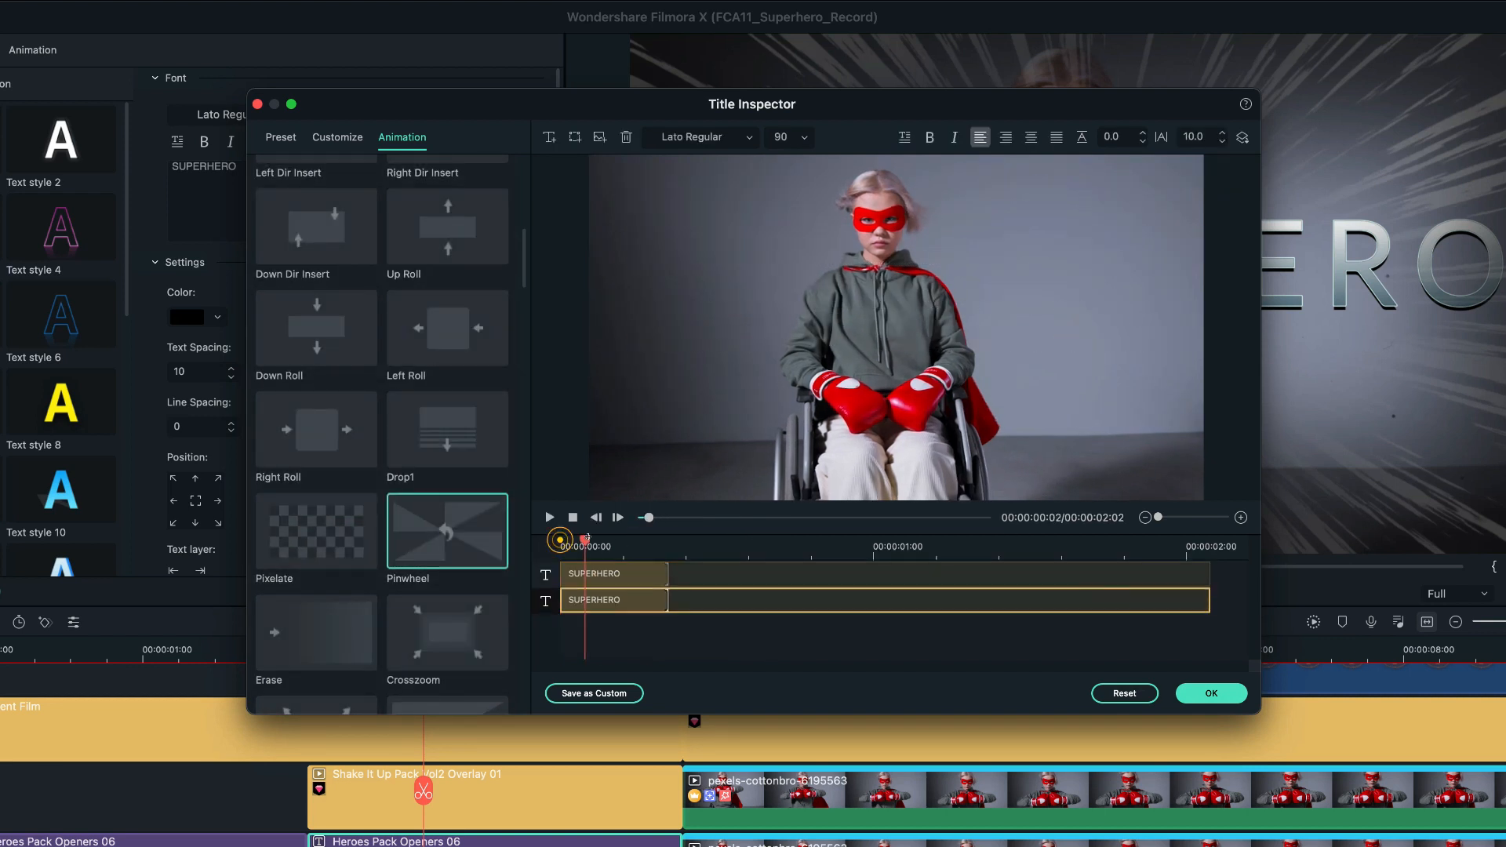
{"action": "left_click", "coordinate": [661, 574]}
{"action": "left_click", "coordinate": [1208, 693]}
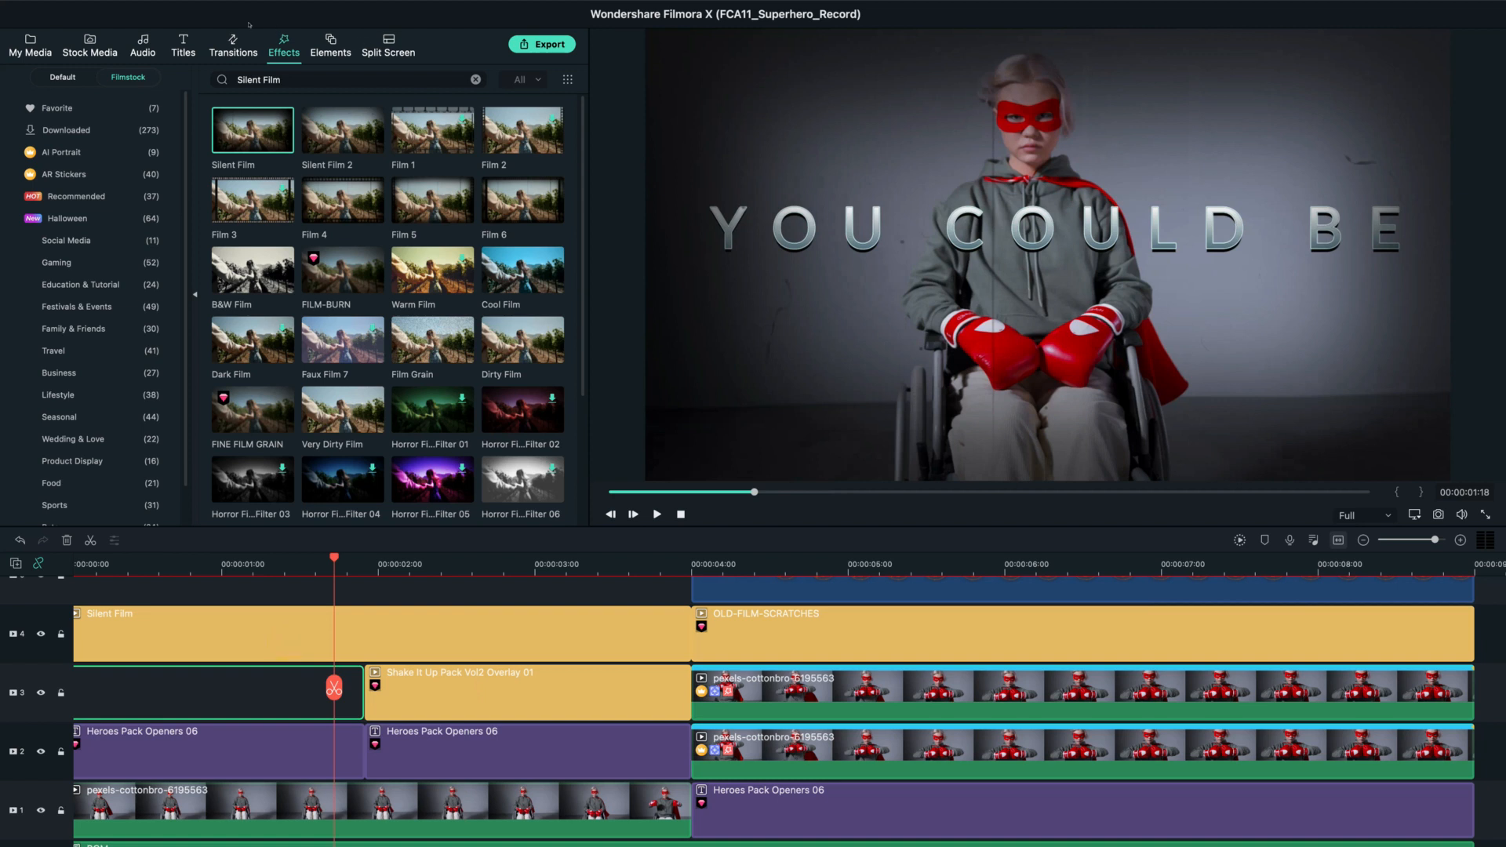
Place the Shake filter Sideways 2 on track 9 across the cut at 00:00:04:00.
{"action": "left_click", "coordinate": [63, 77]}
{"action": "left_click", "coordinate": [51, 151]}
{"action": "left_click", "coordinate": [61, 174]}
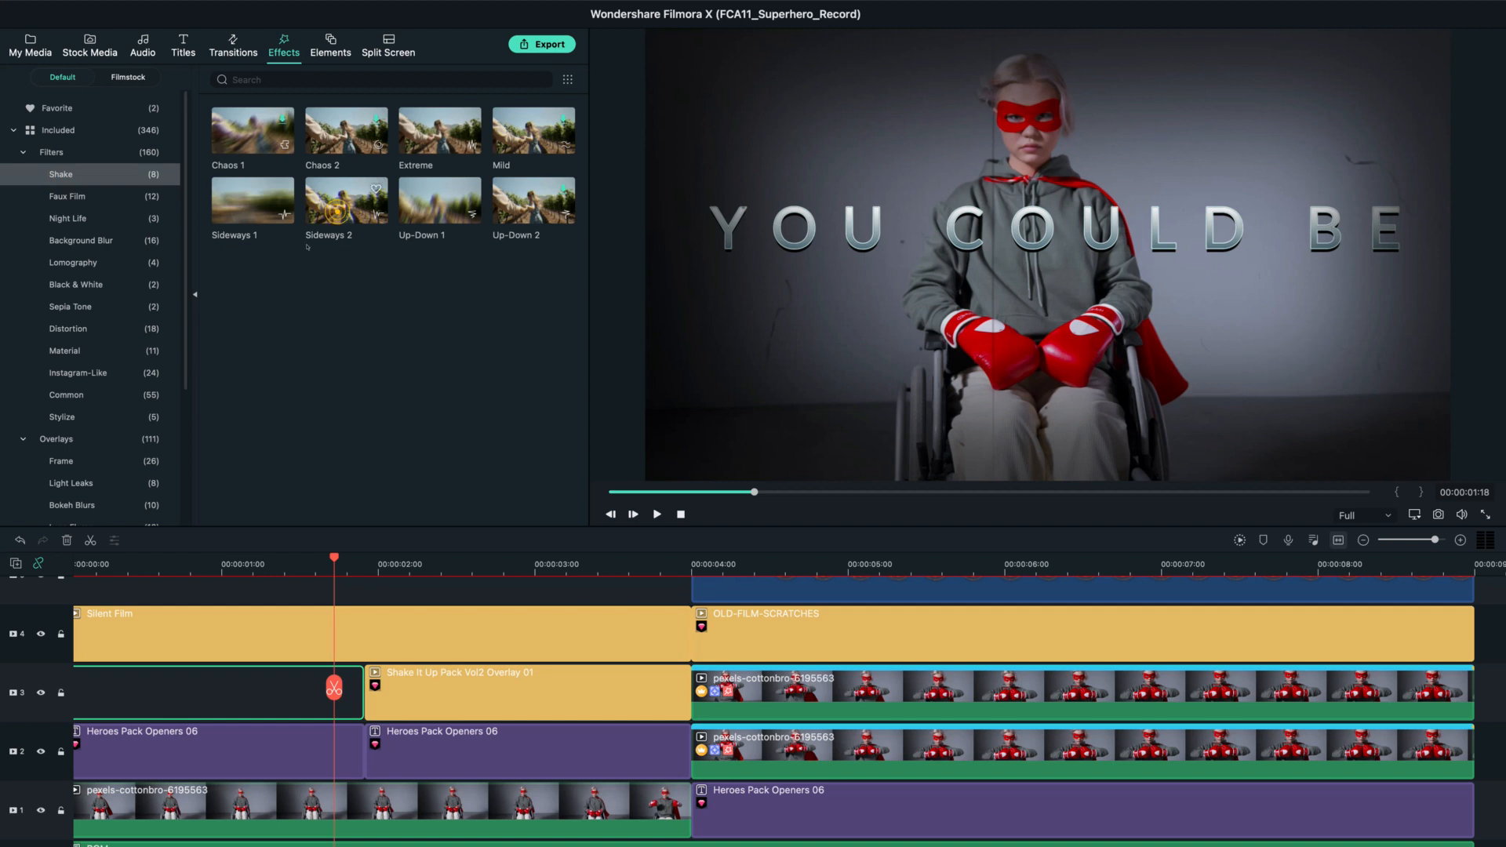
{"action": "scroll", "coordinate": [722, 701], "scroll_direction": "up", "scroll_amount": 5}
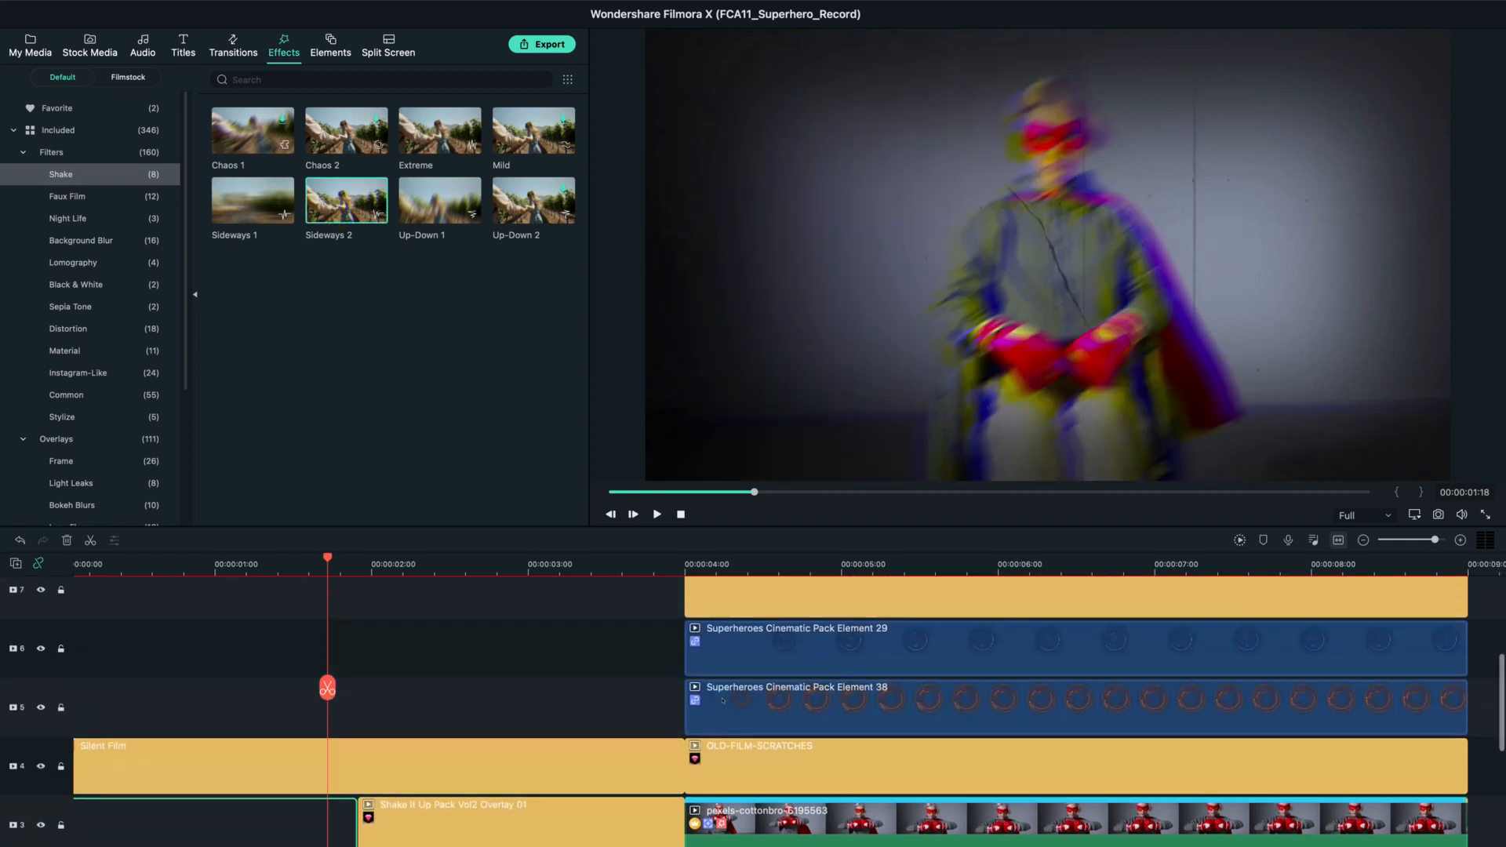
{"action": "left_click_drag", "start_coordinate": [308, 233], "coordinate": [701, 640]}
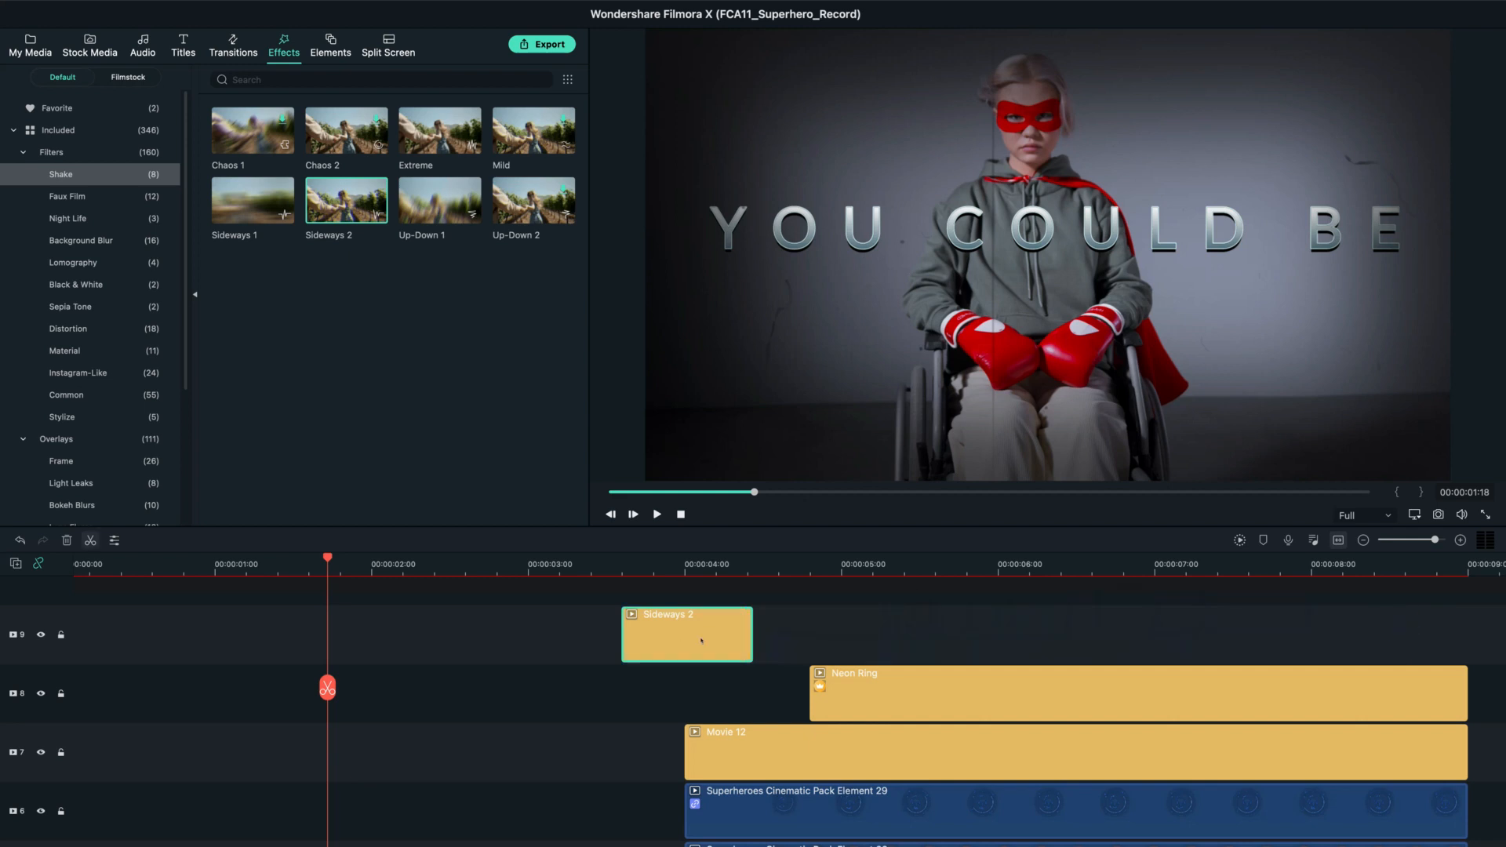
{"action": "scroll", "coordinate": [306, 709], "scroll_direction": "down", "scroll_amount": 1}
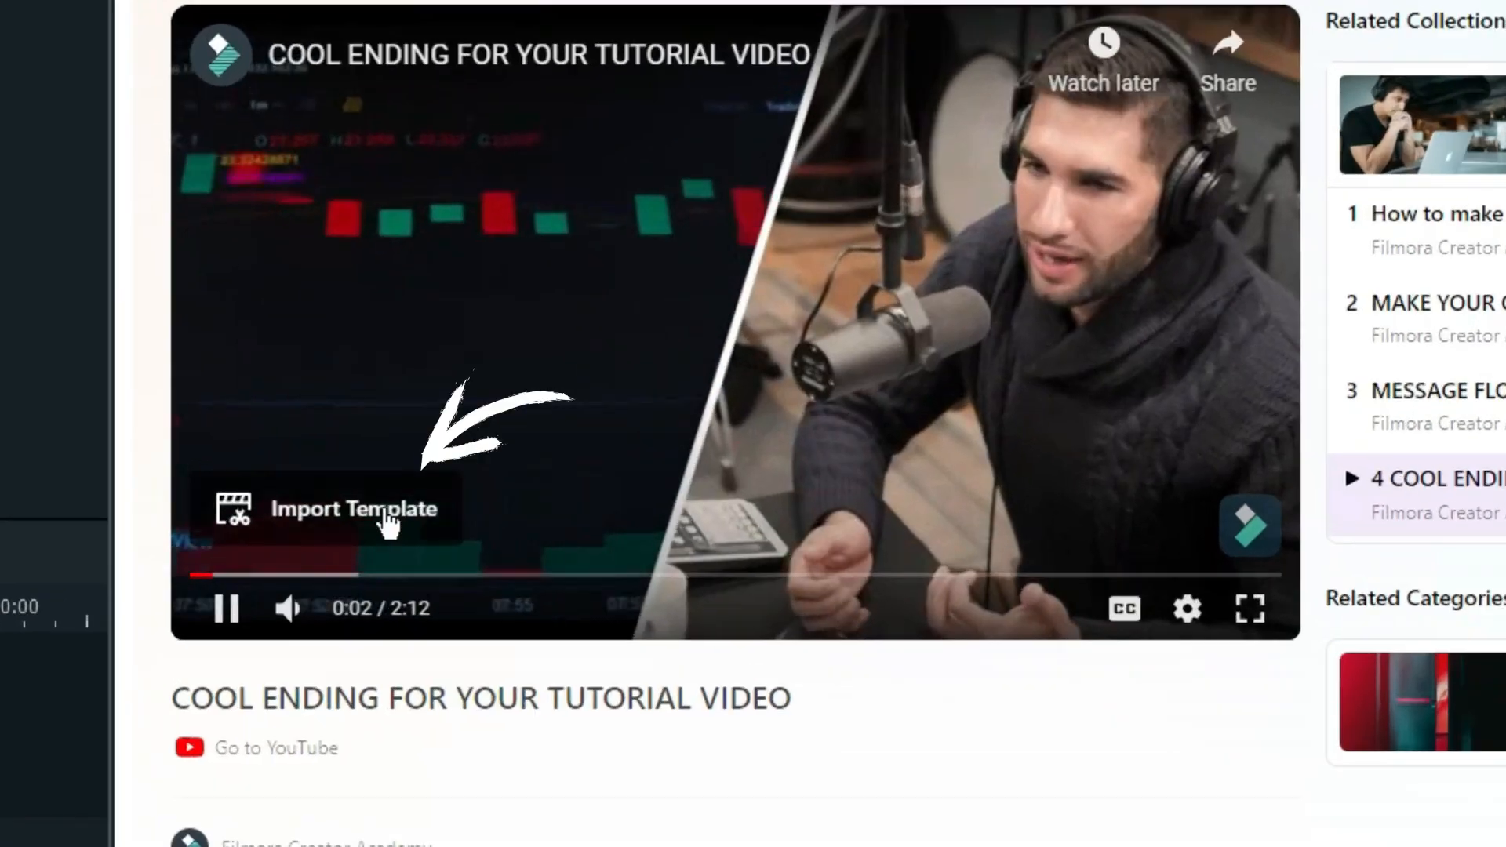
Import the template of the tutorial on cool video endings, then enlarge and reposition a split-screen picture.
{"action": "left_click", "coordinate": [389, 523]}
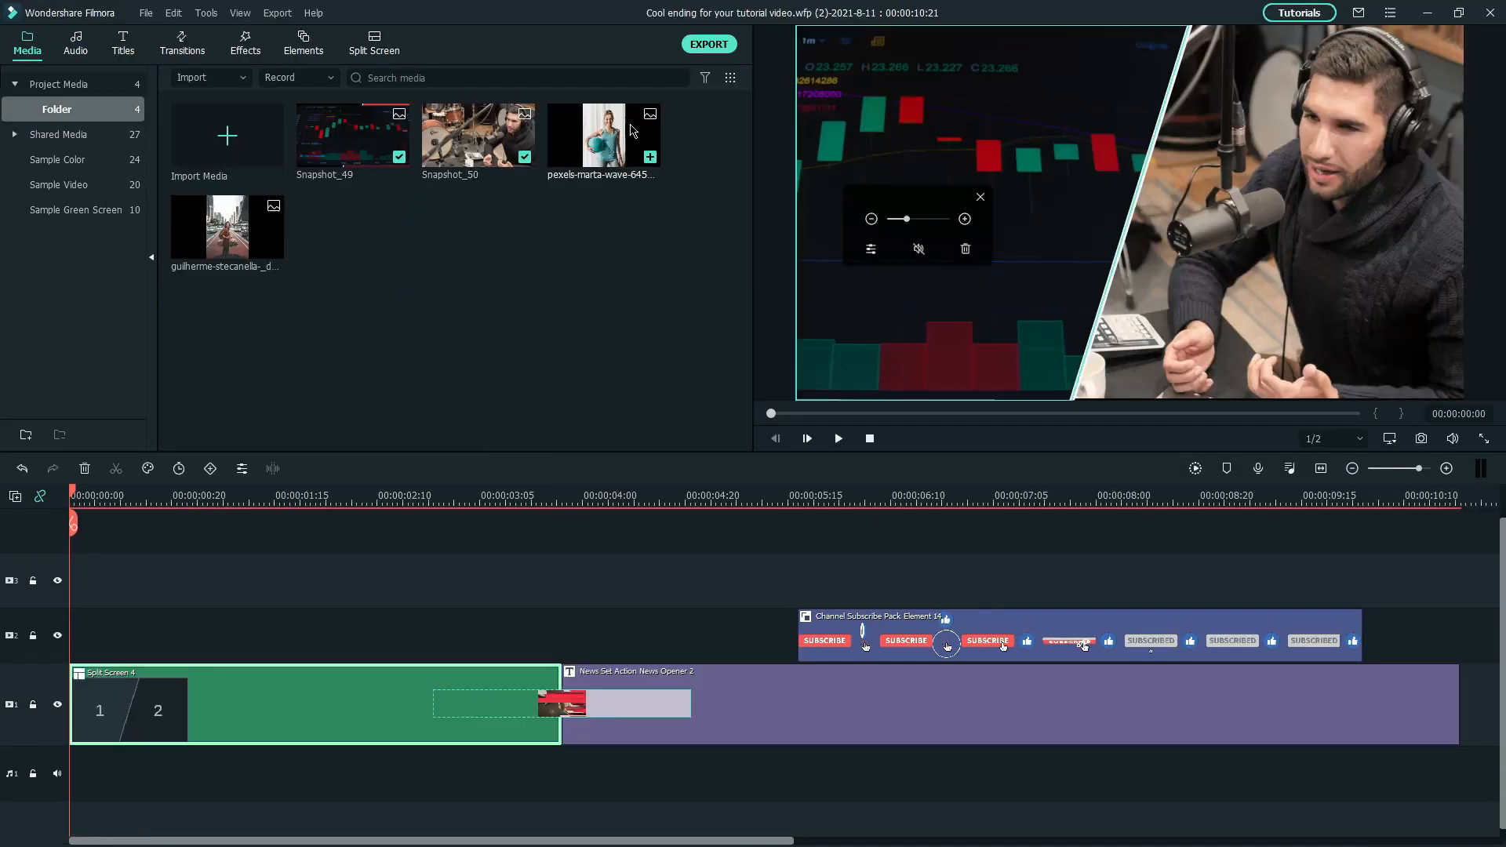
{"action": "left_click", "coordinate": [927, 144]}
{"action": "left_click_drag", "start_coordinate": [901, 219], "coordinate": [916, 219]}
{"action": "left_click_drag", "start_coordinate": [965, 103], "coordinate": [967, 160]}
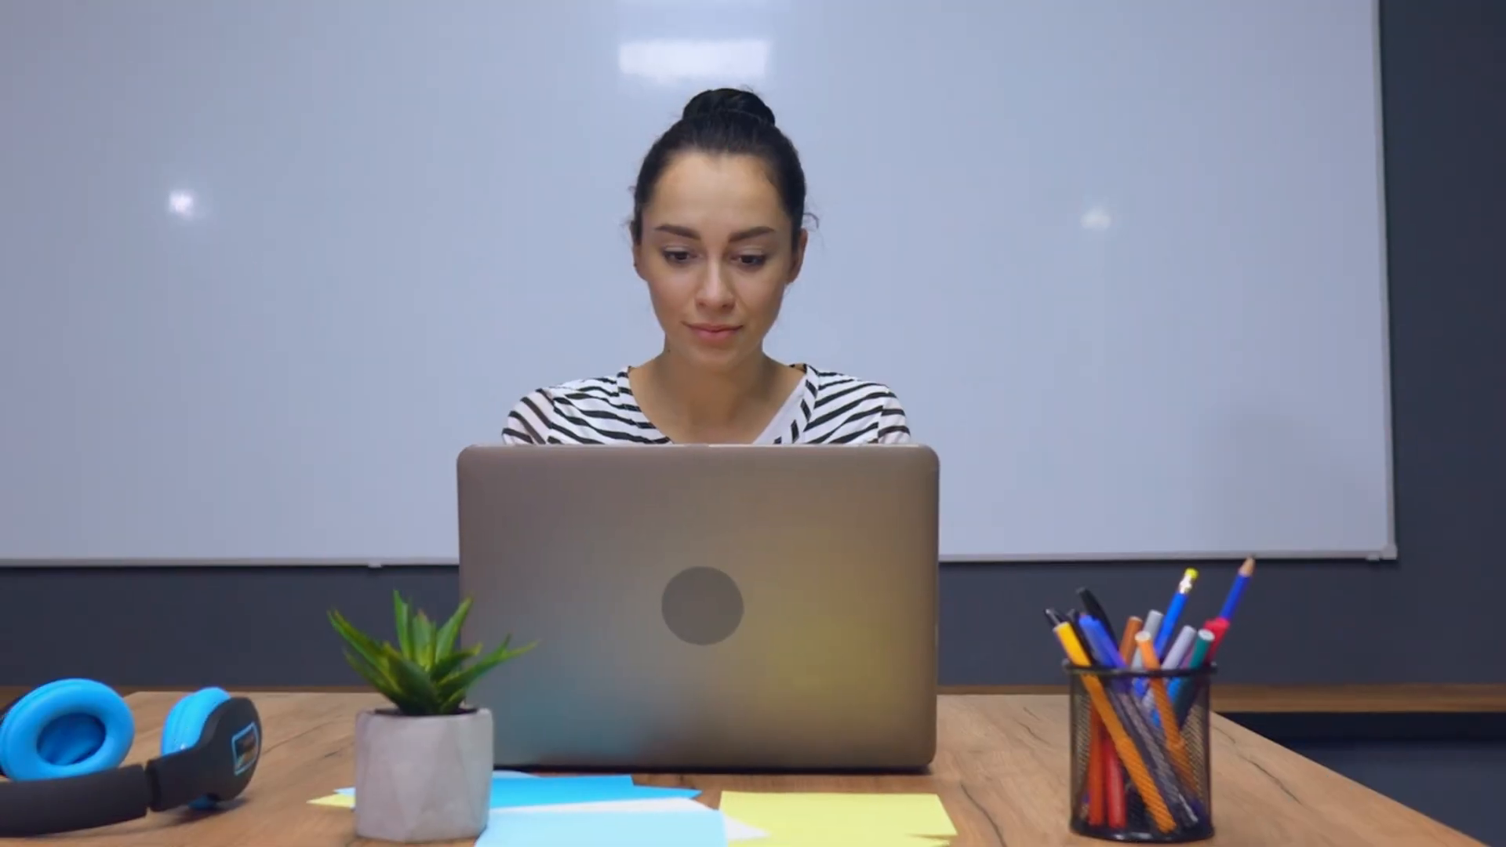